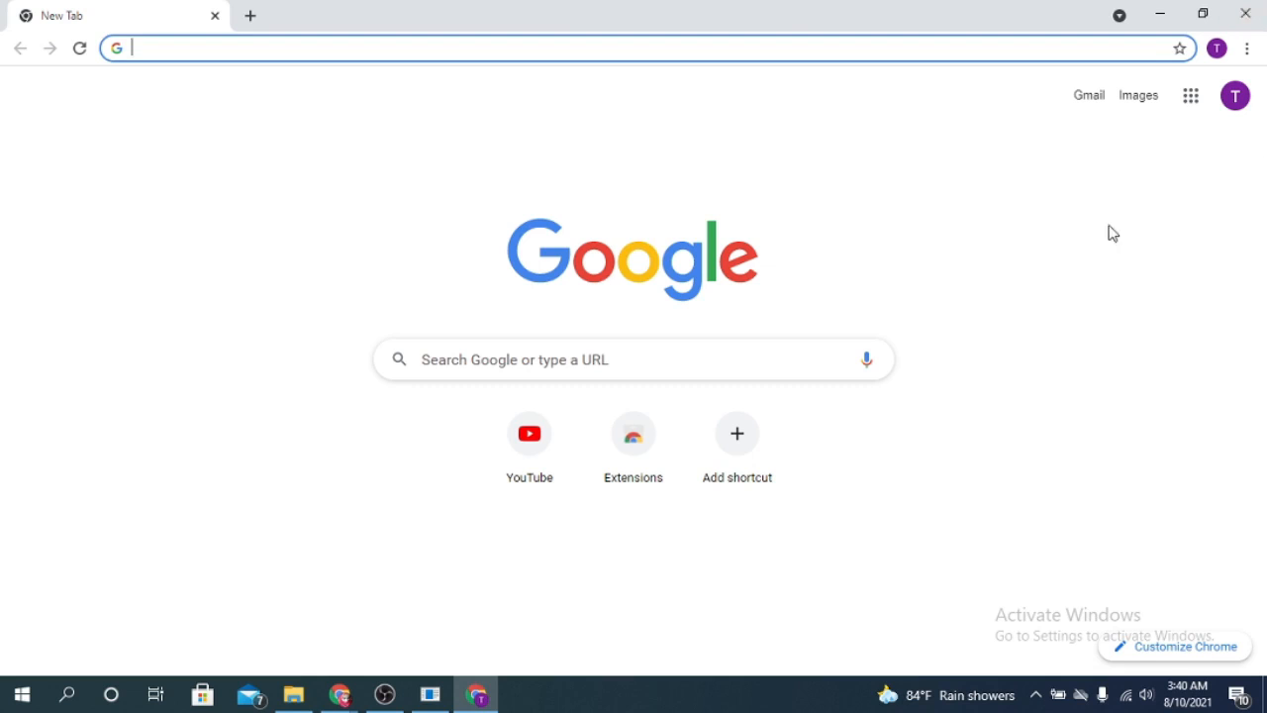
- Launch Google Forms from the Google apps grid
left_click(1200, 103)
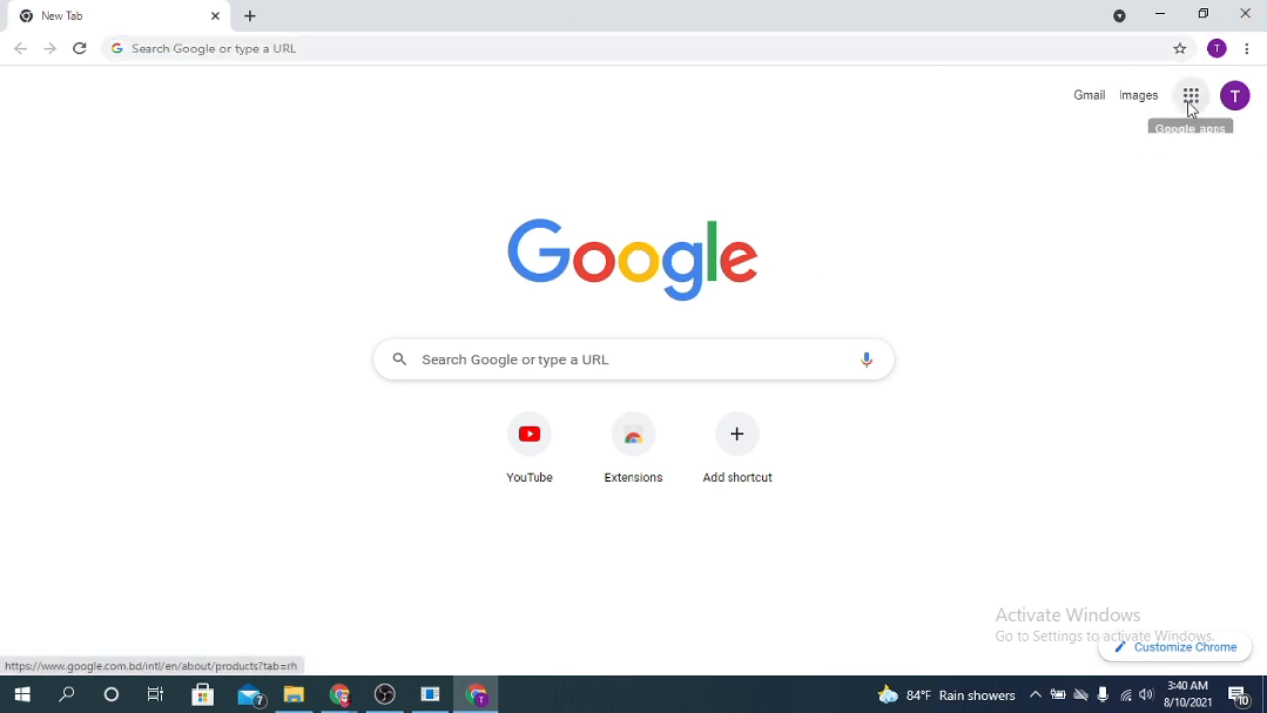
left_click(1196, 105)
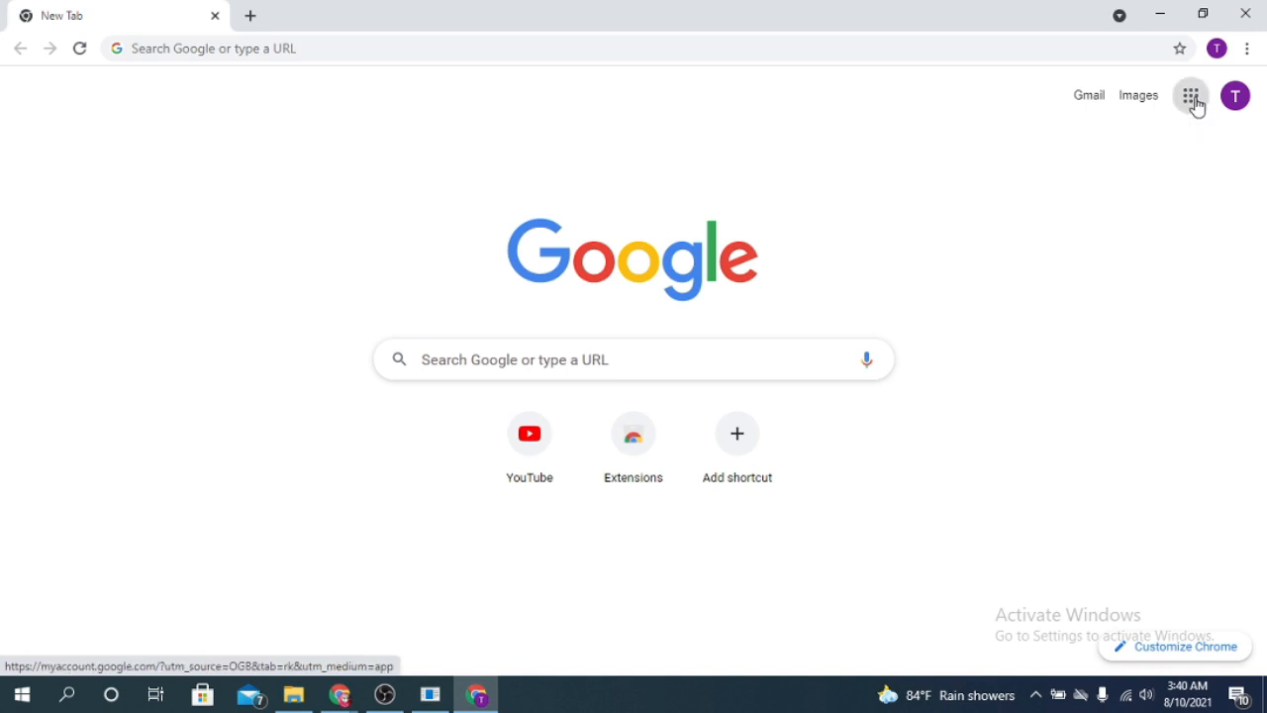
left_click(1195, 105)
scroll(1142, 343, "down", 6)
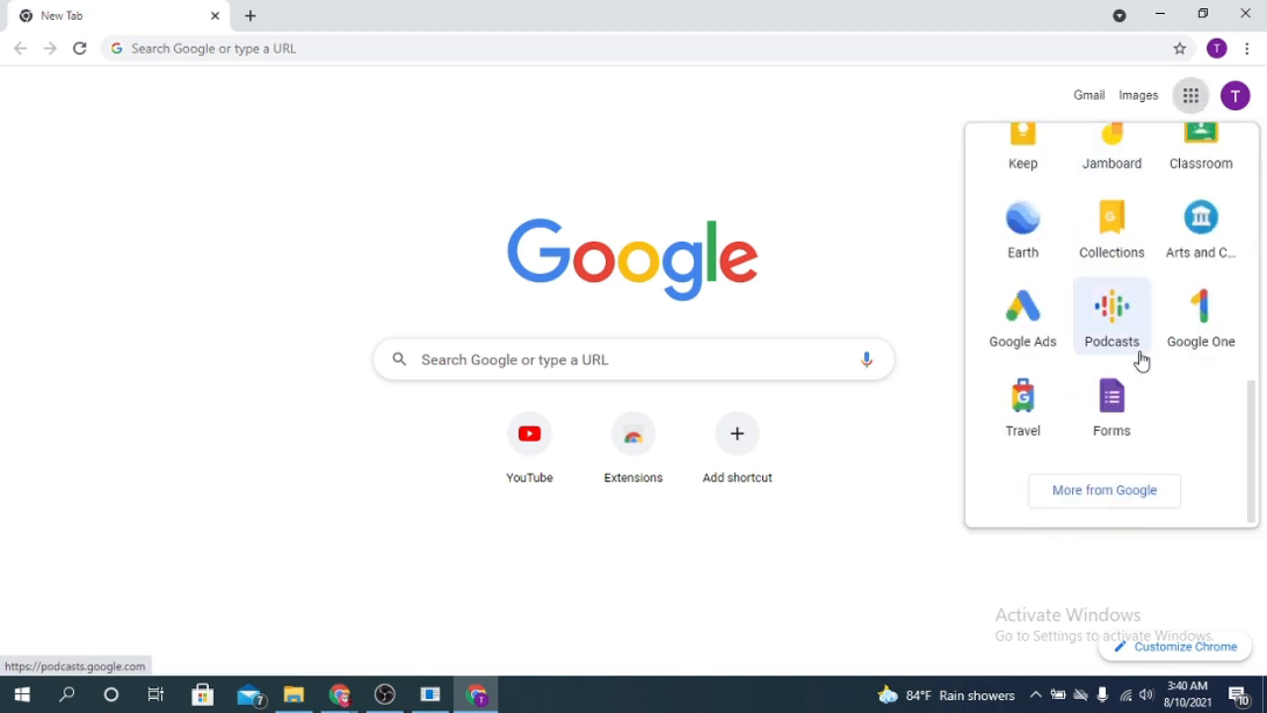
left_click(1113, 404)
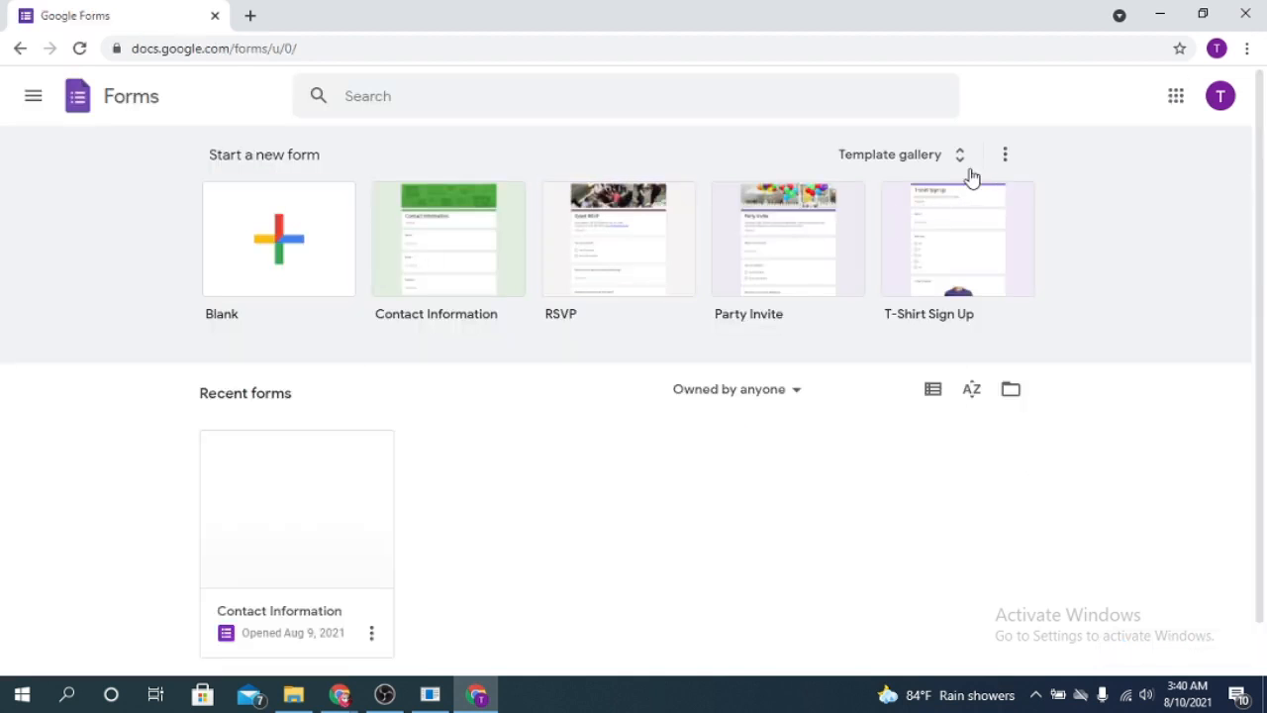
- Browse the template gallery, then start a new blank form
left_click(961, 159)
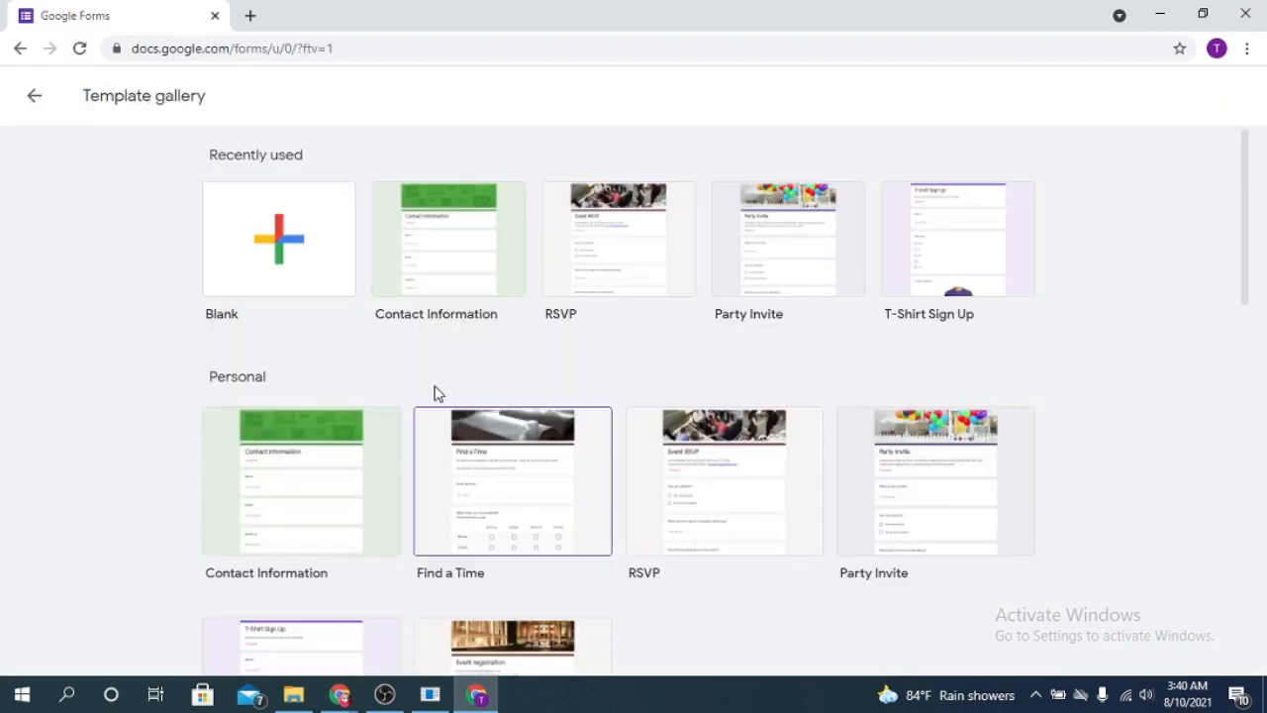
scroll(884, 443, "down", 1)
scroll(884, 443, "down", 2)
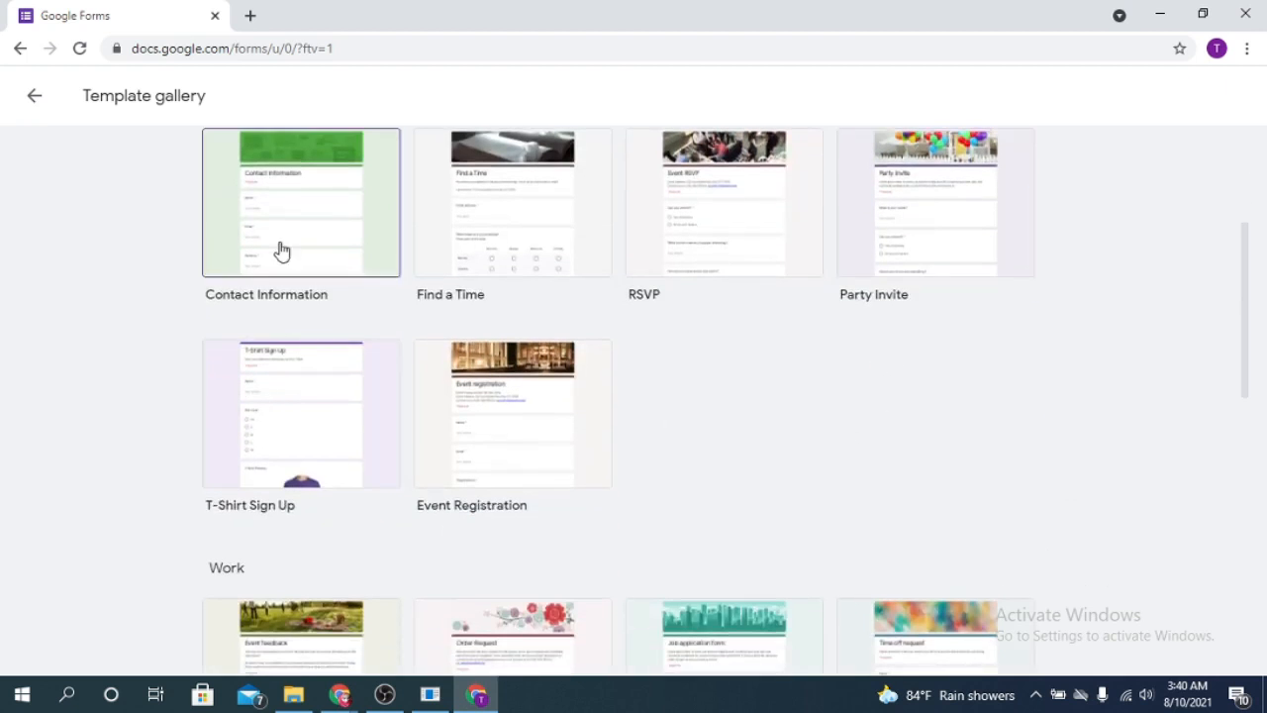
scroll(821, 396, "up", 3)
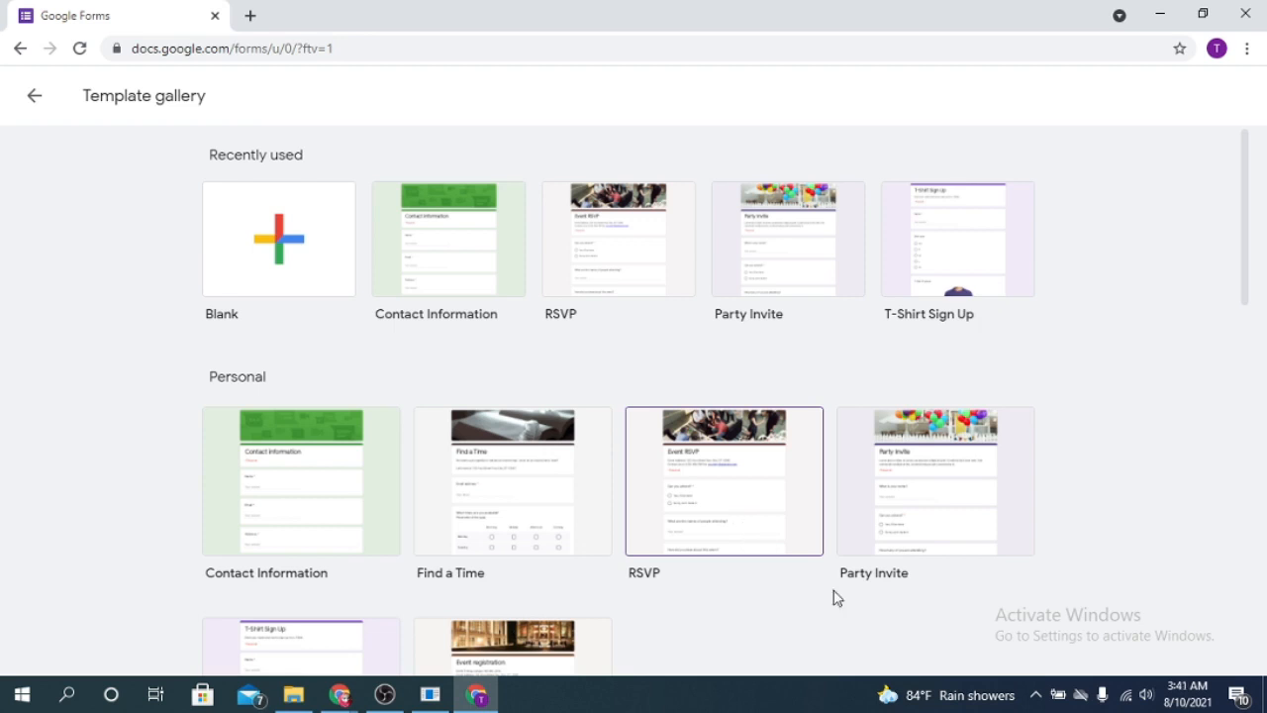
left_click(249, 257)
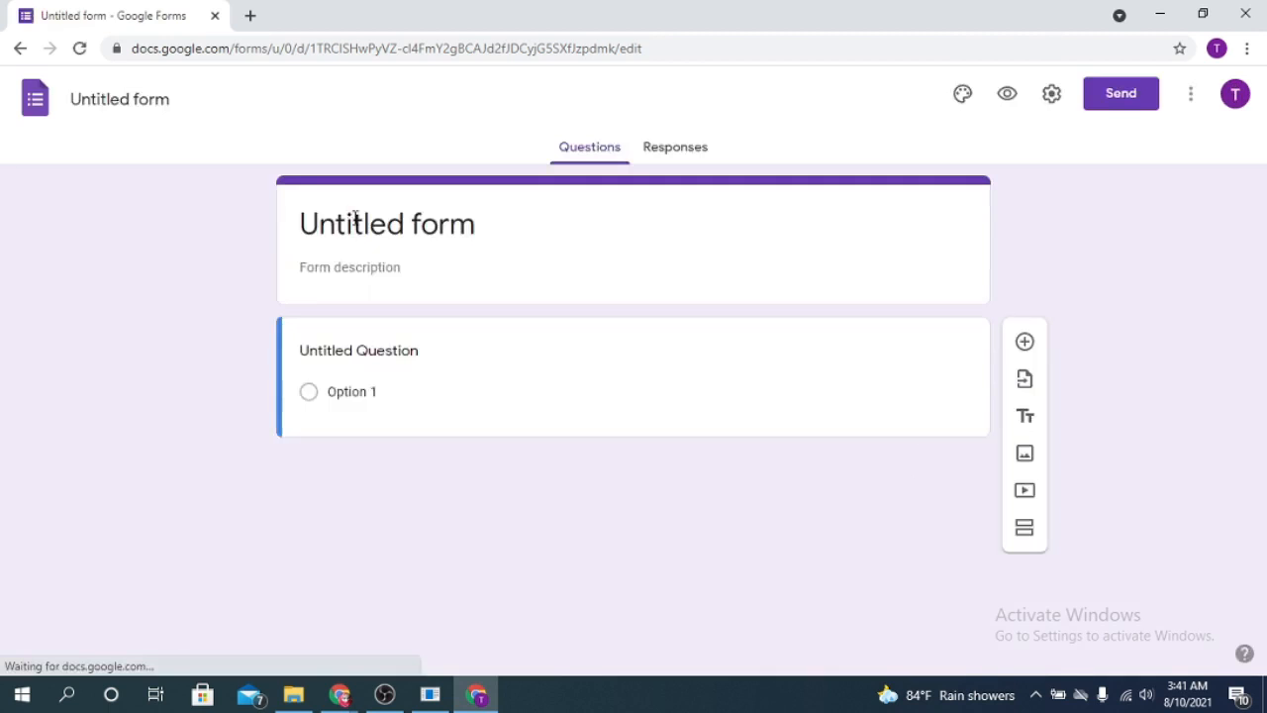
- Title the form 'First Form'
left_click(362, 225)
left_click(345, 225)
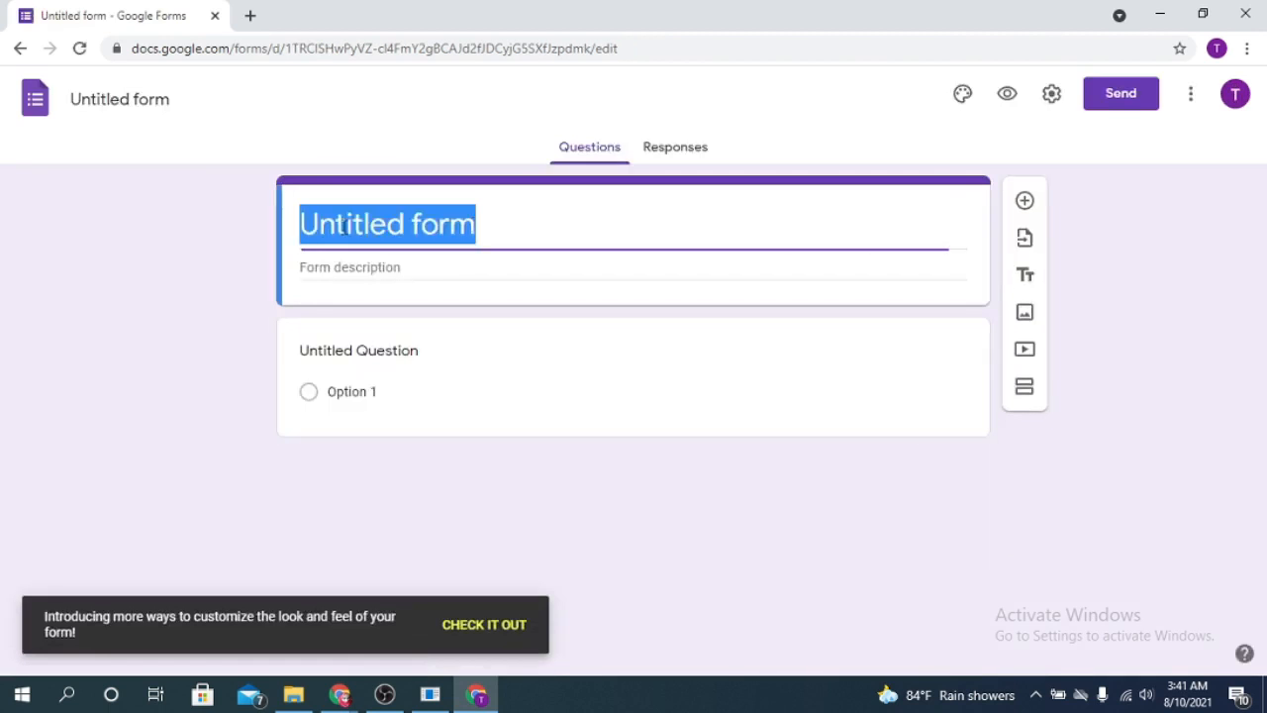
type("First form")
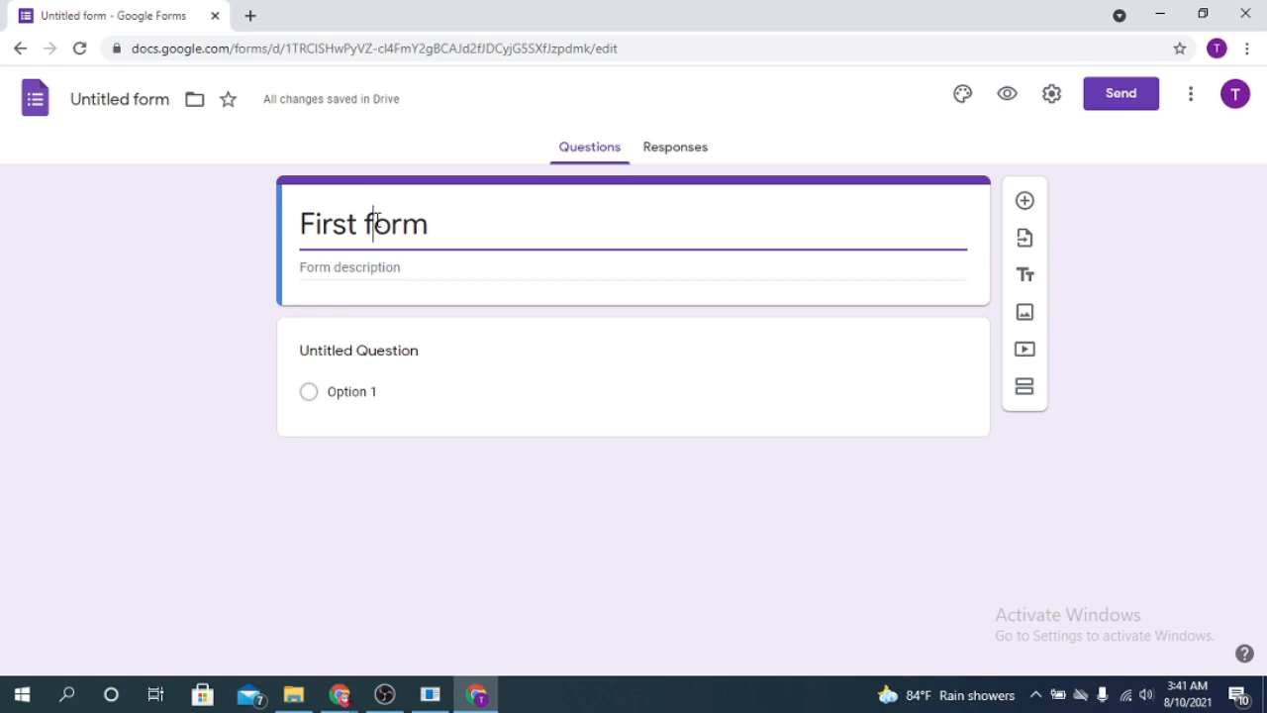
left_click(377, 220)
key("BackSpace")
type("F")
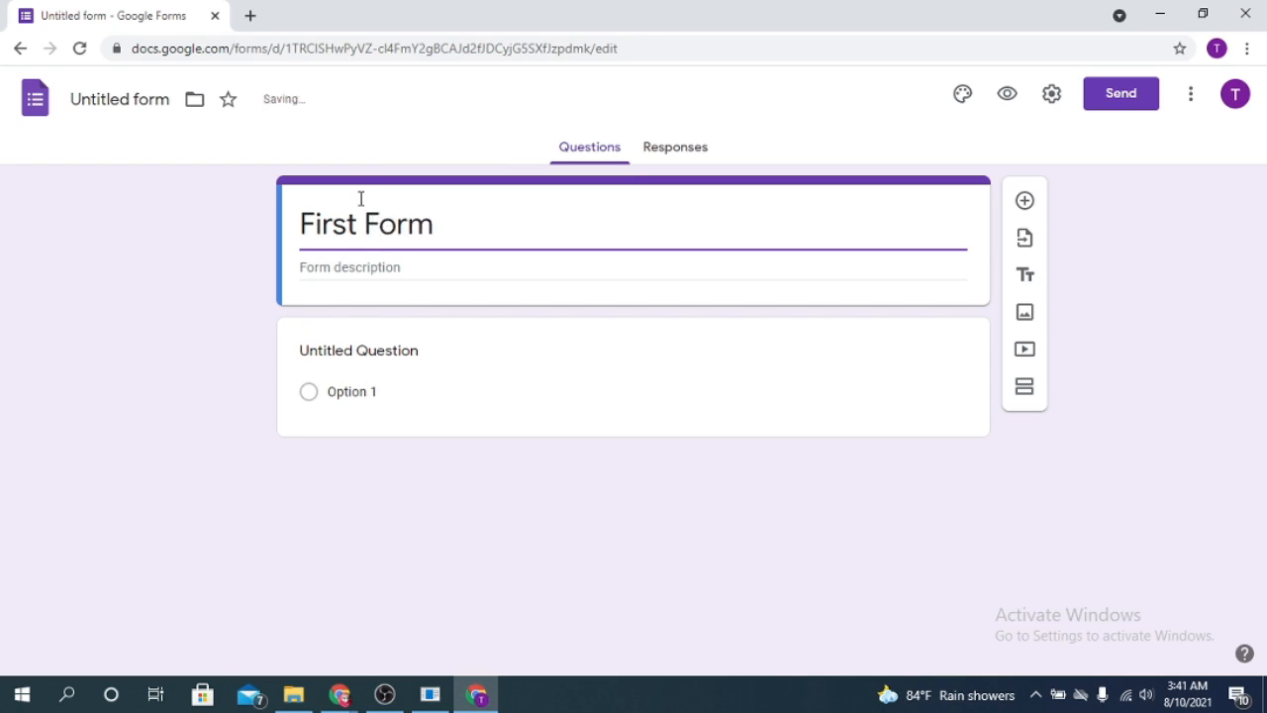
- Add the form description 'This form is a demo'
left_click(346, 267)
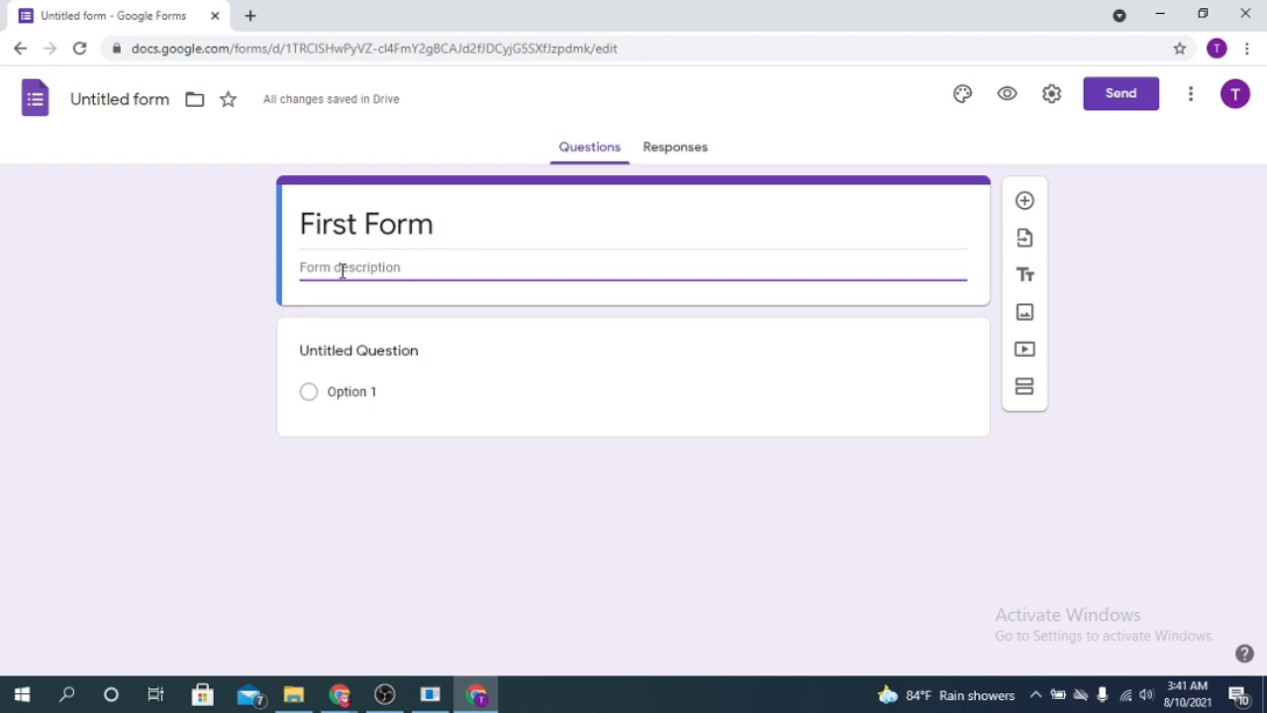
type("This form is a demo")
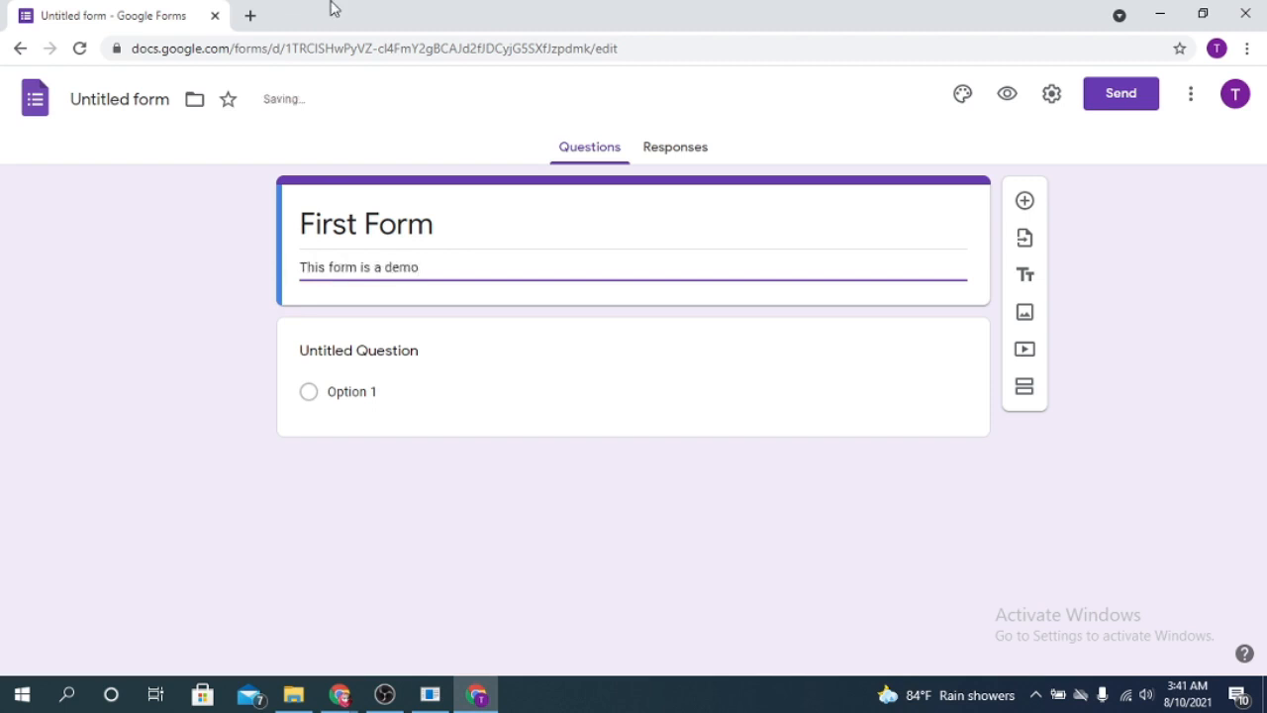
left_click(406, 347)
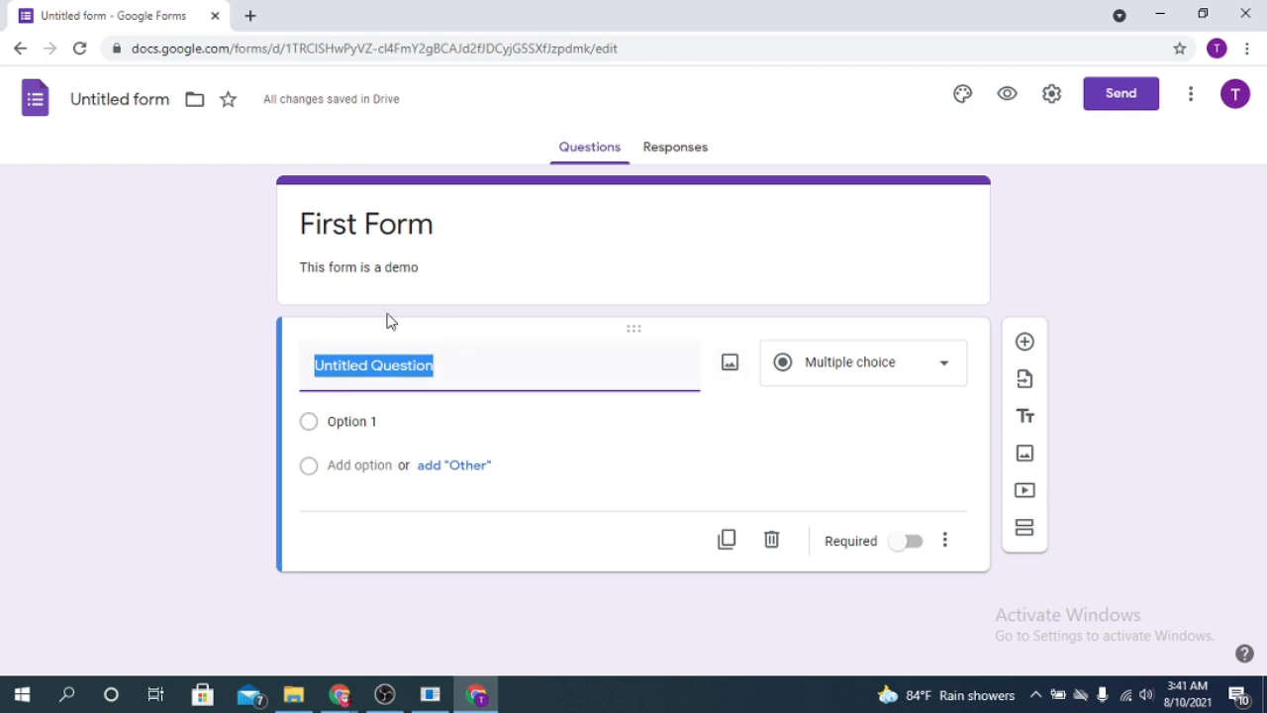
- Retitle the first question 'Name'
left_click(454, 376)
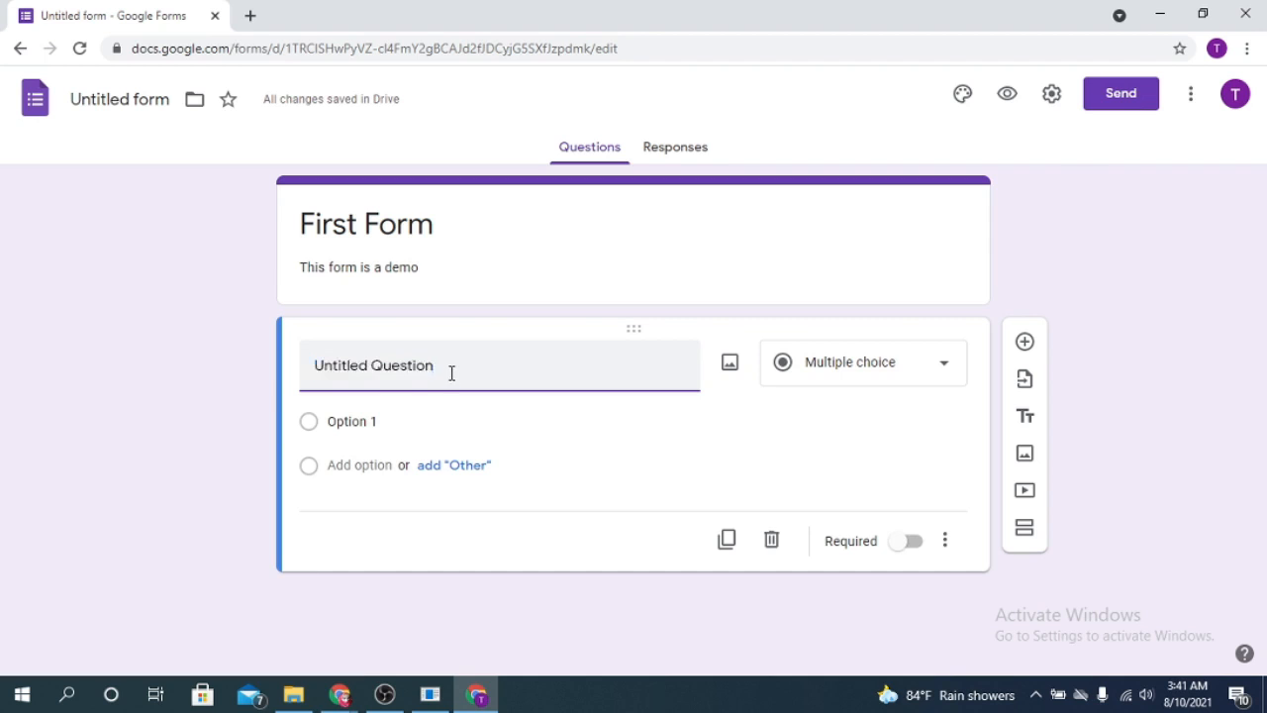
triple_click(451, 372)
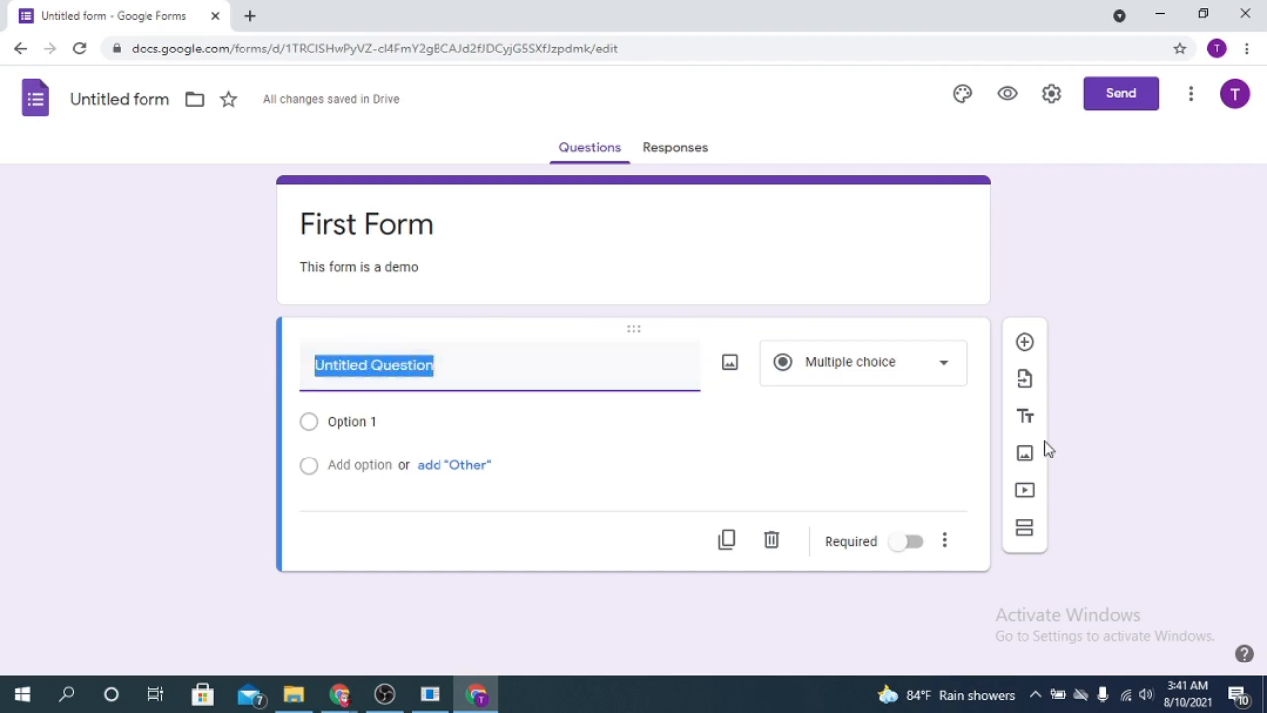
type("Name")
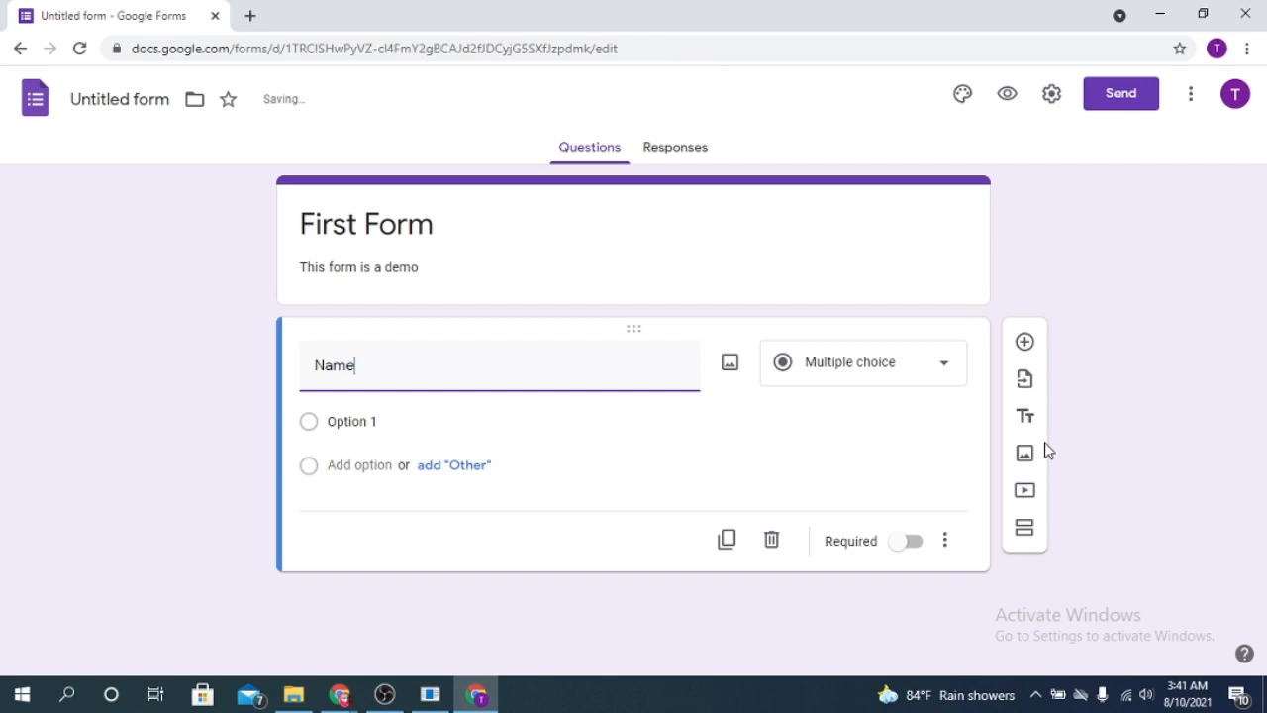
left_click(919, 375)
double_click(388, 365)
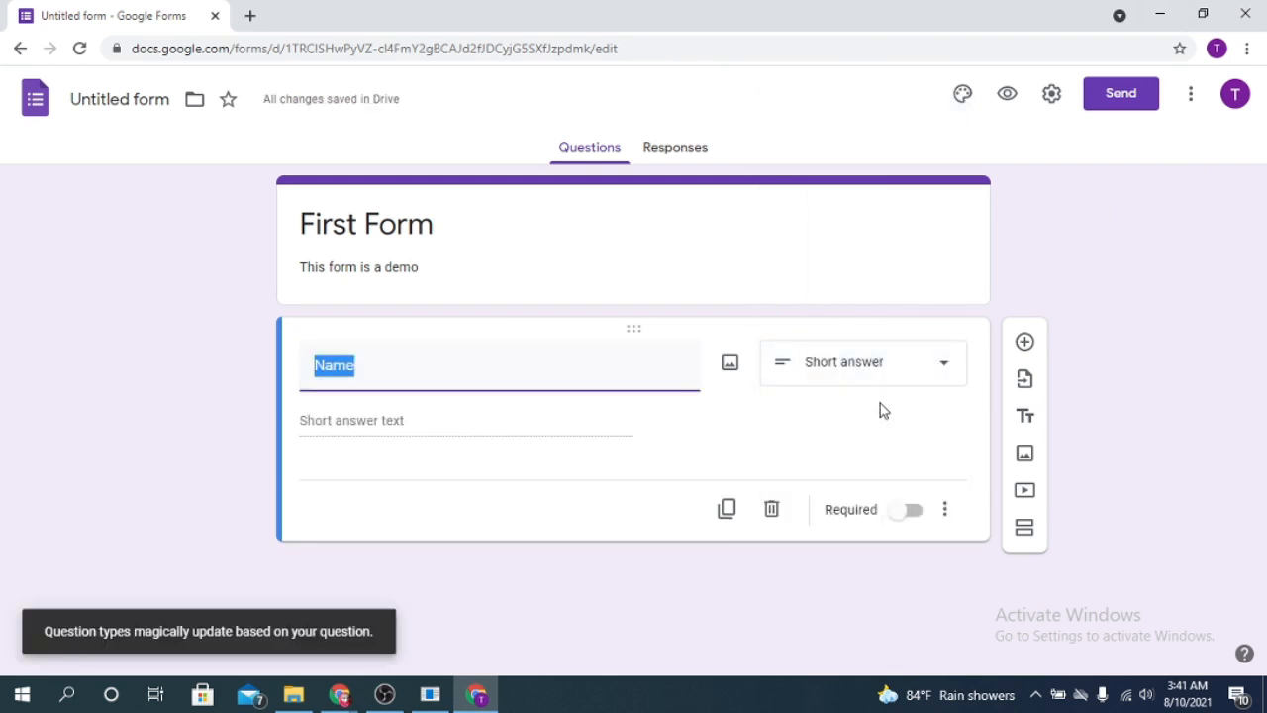
- Keep Name as a short-answer question and make it required
left_click(928, 376)
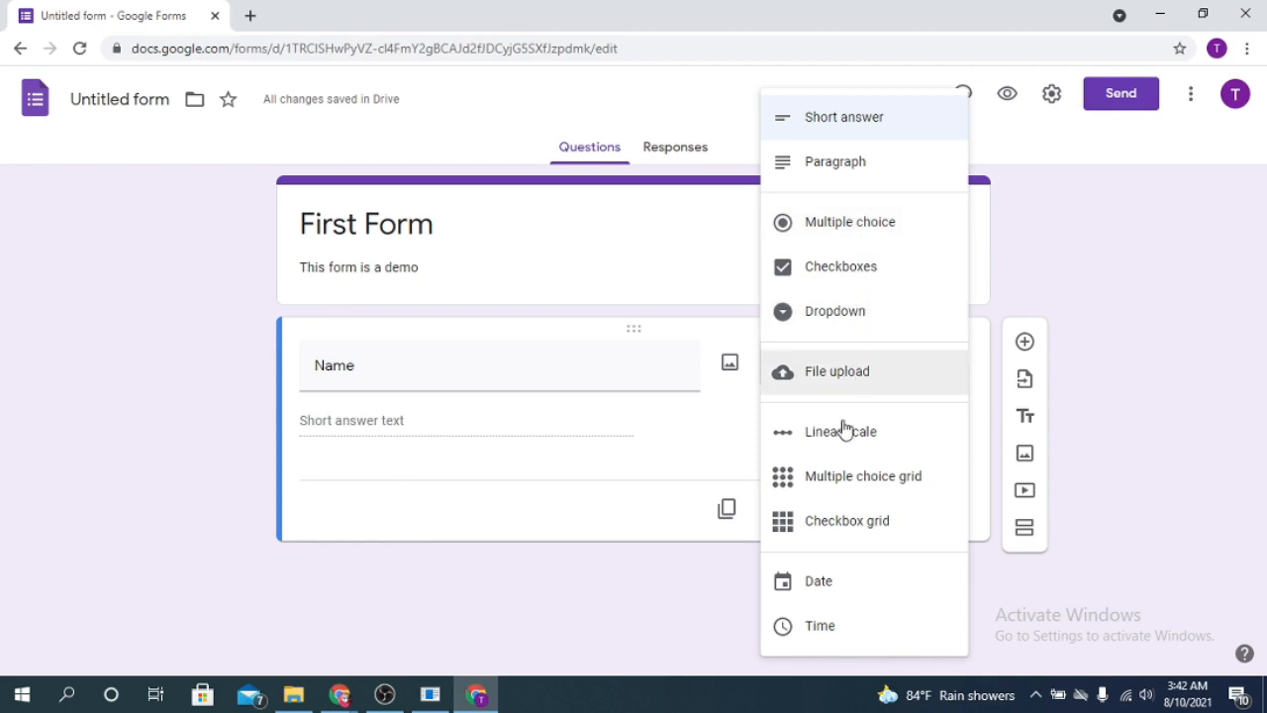
left_click(301, 480)
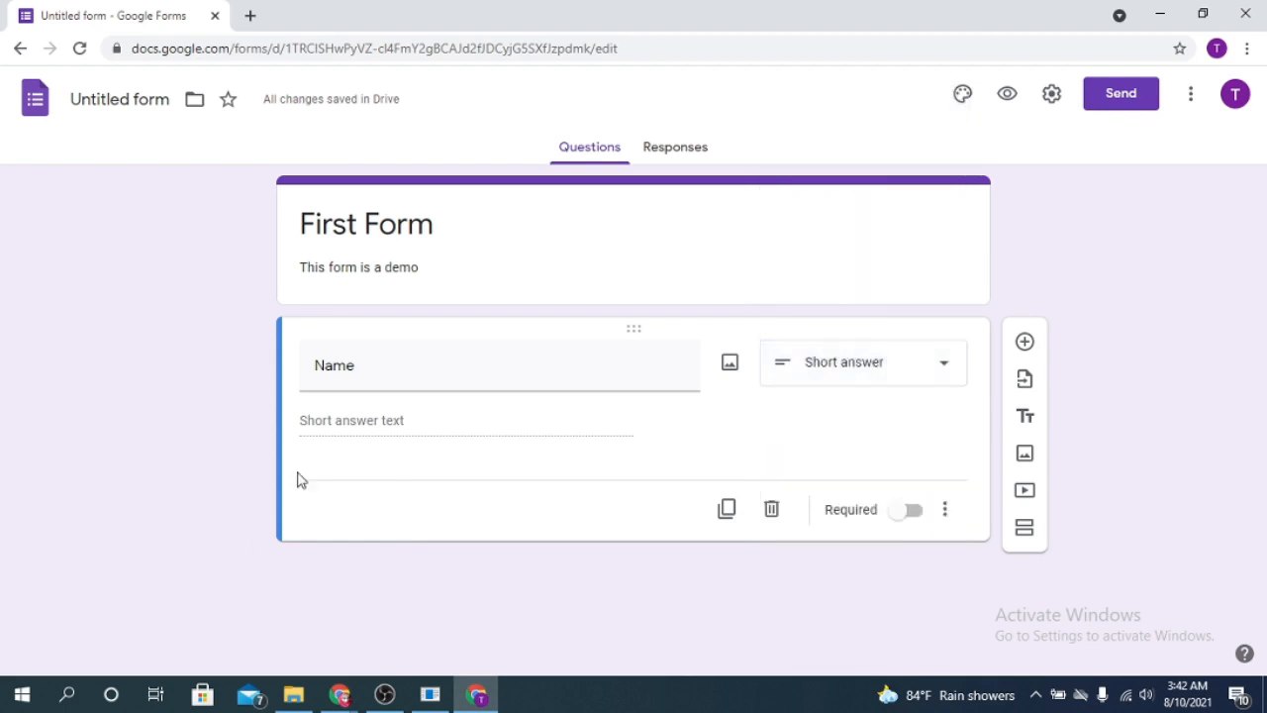
double_click(376, 370)
left_click(378, 370)
left_click(383, 421)
left_click(938, 382)
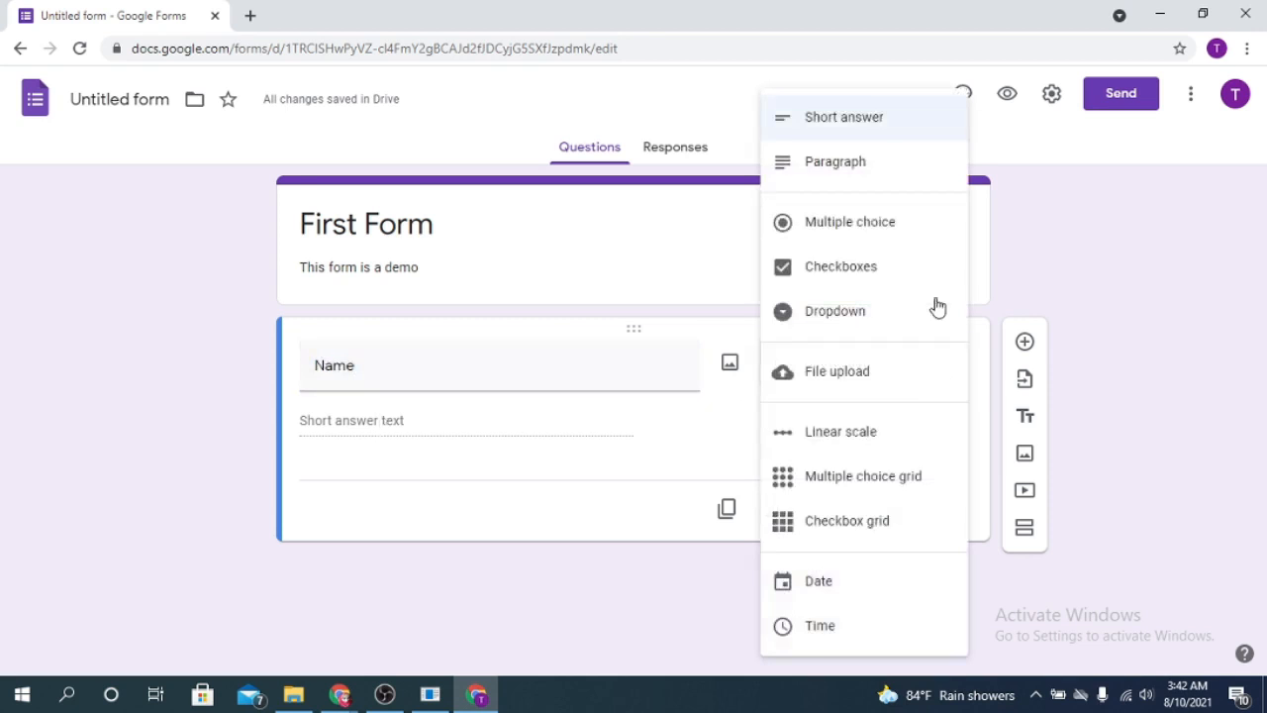
left_click(481, 565)
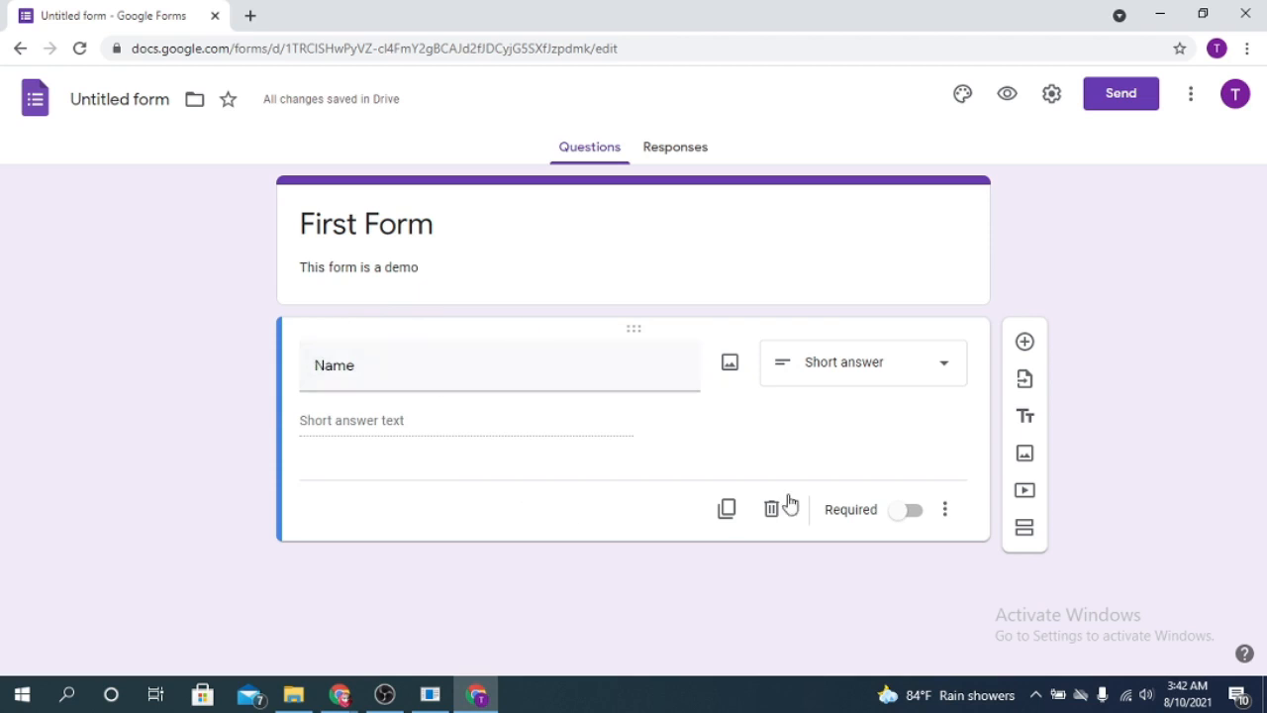
left_click(906, 512)
- Add a required short-answer 'Email' question, then begin a 'Gender' question below it
left_click(1025, 343)
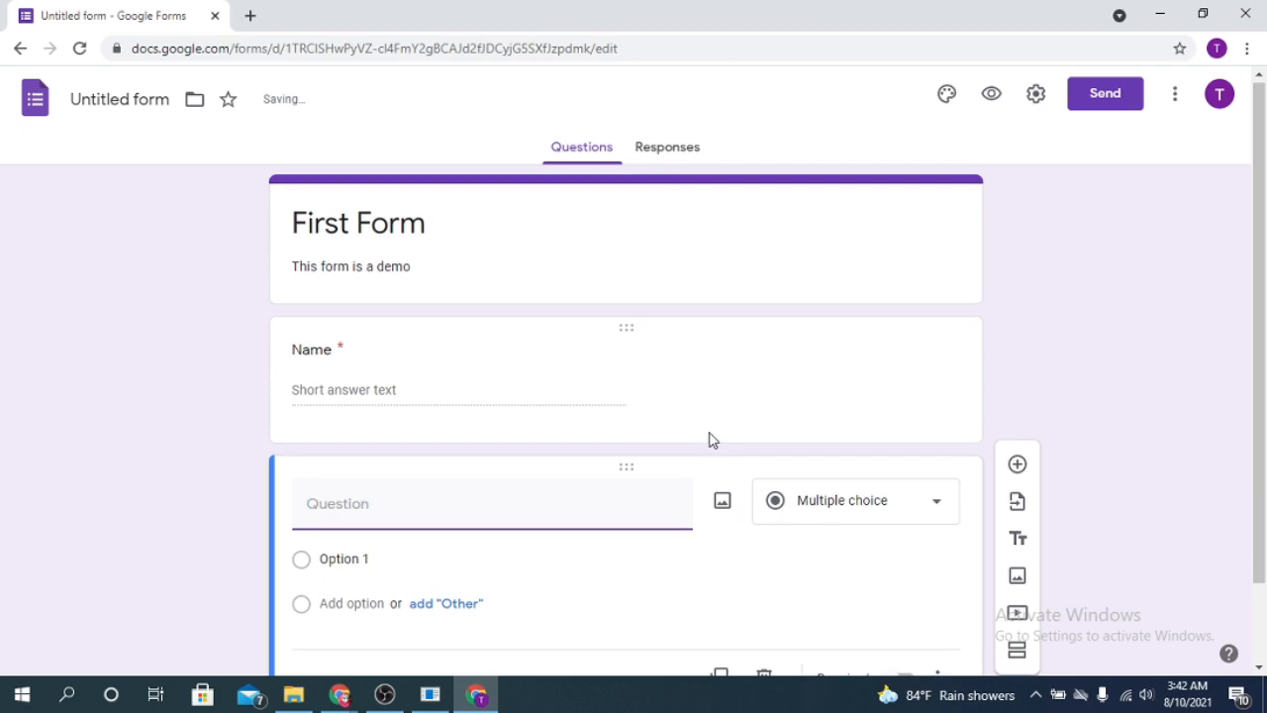
type("Email")
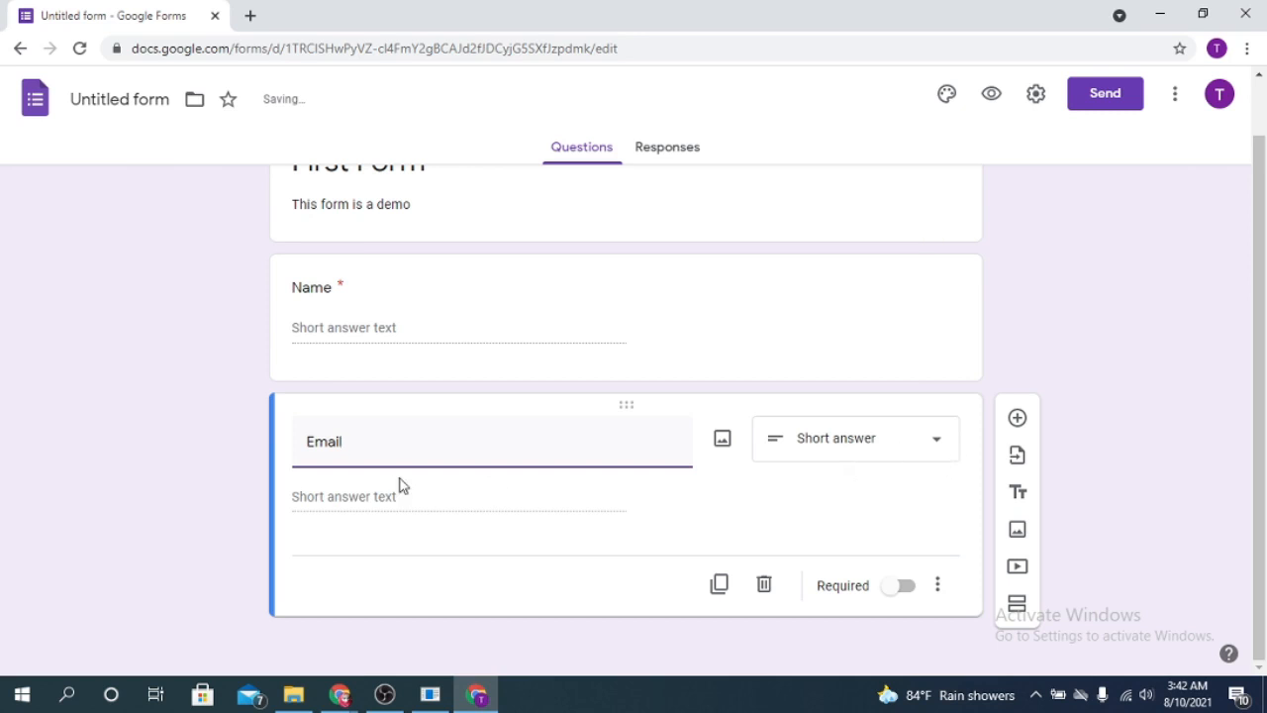
left_click(928, 442)
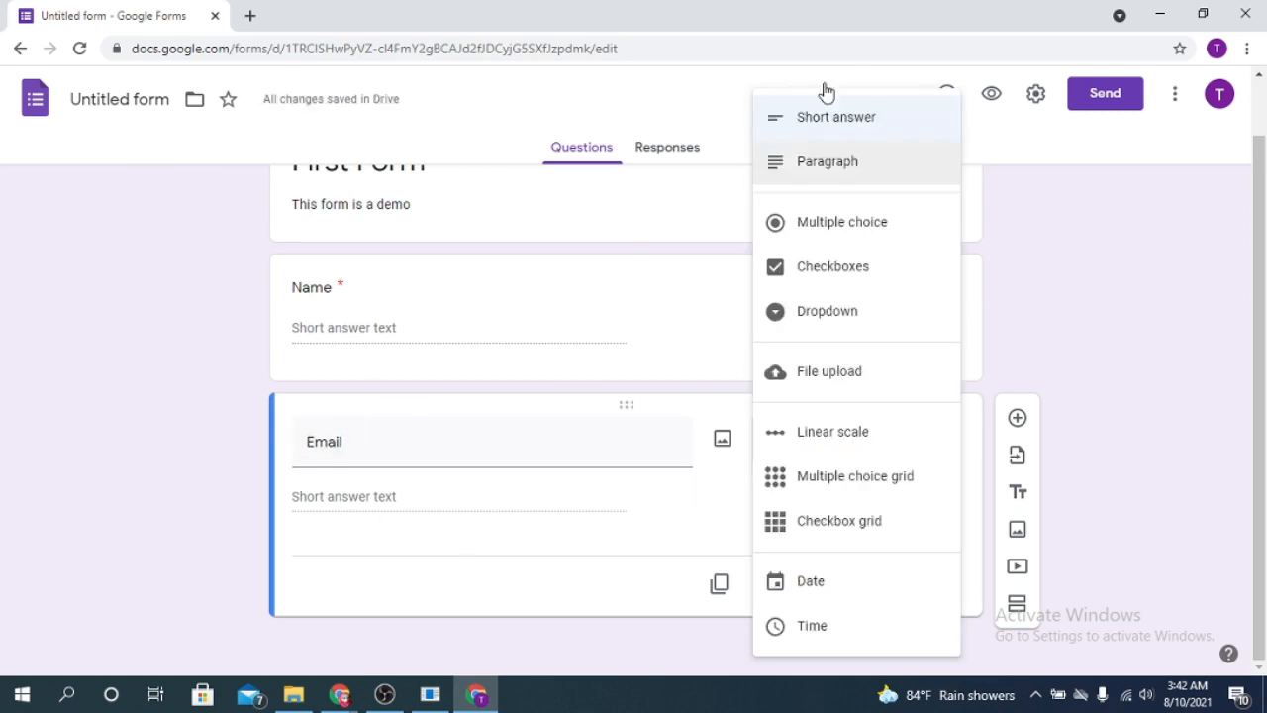
left_click(860, 119)
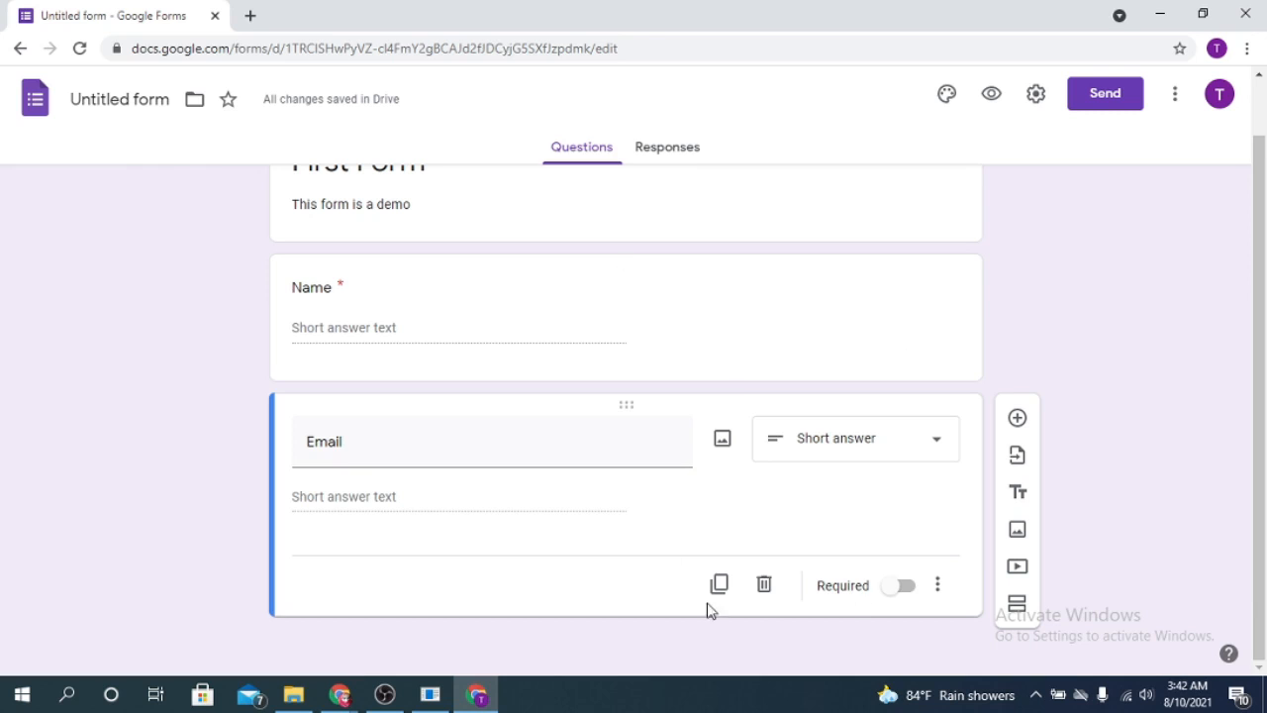
left_click(900, 586)
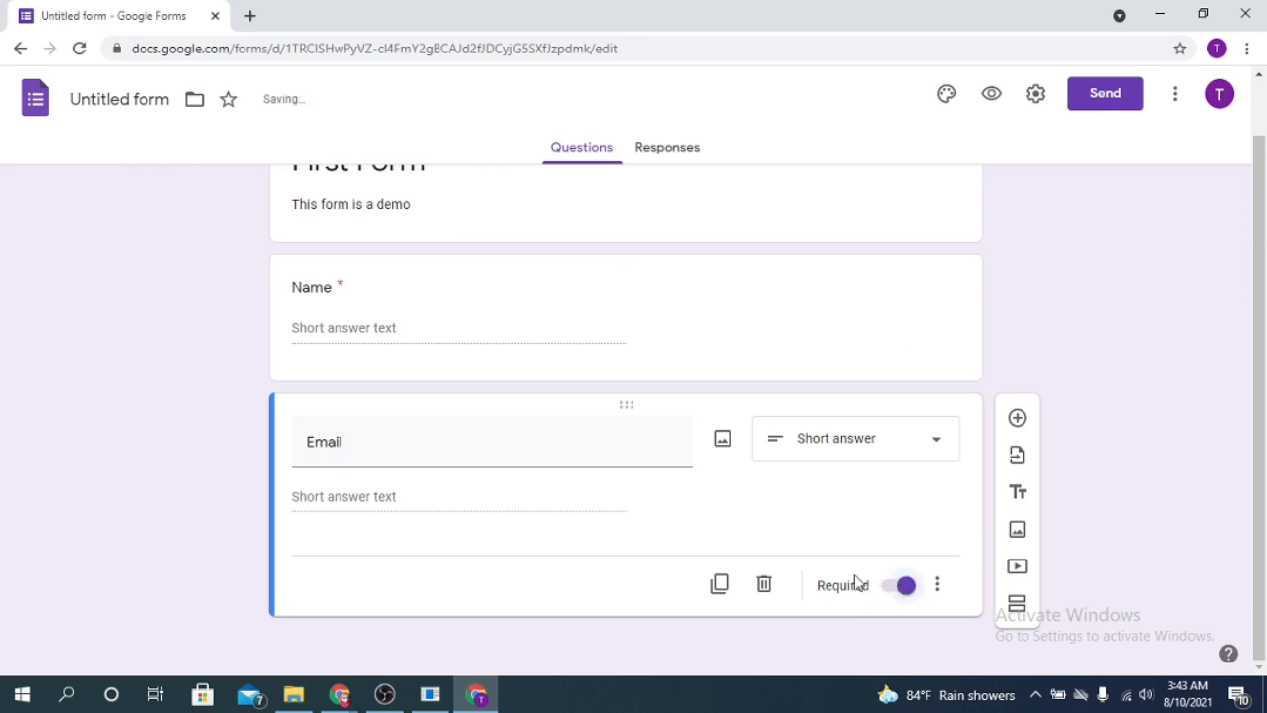
left_click(1017, 418)
type("Gender")
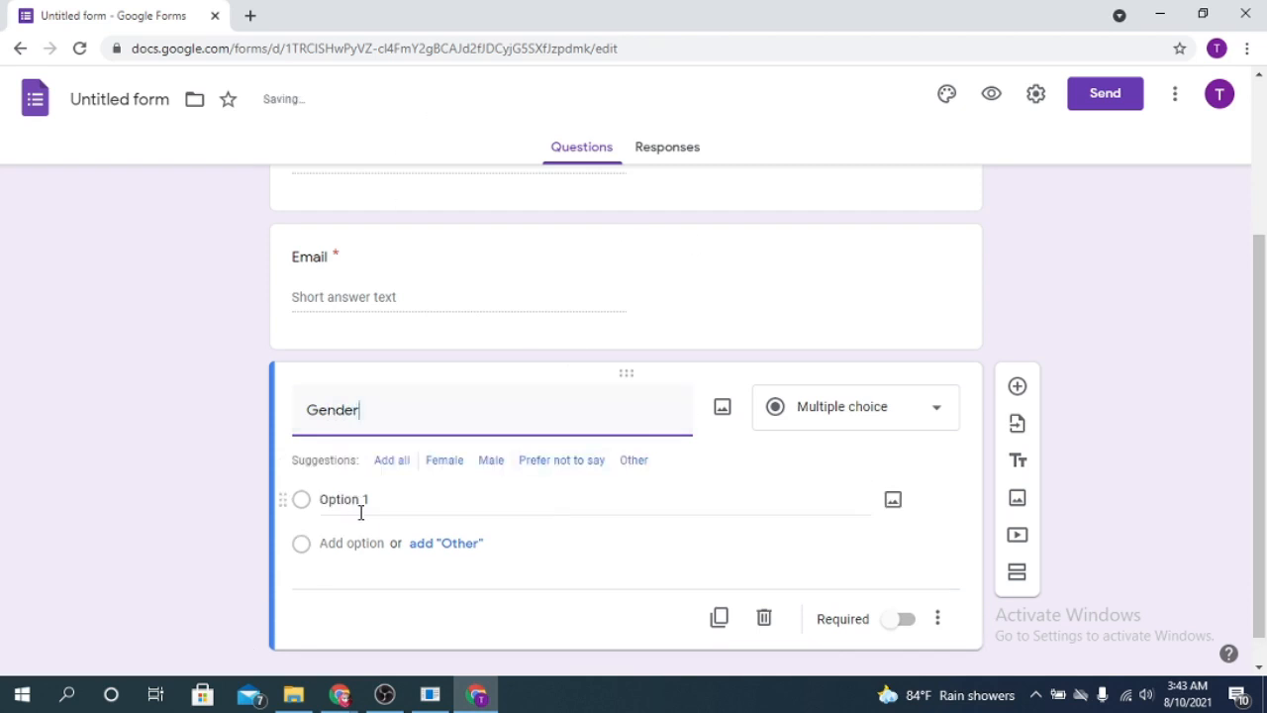
- Give Gender the choices Female and Male, deleting the stray 'F' option
left_click(326, 498)
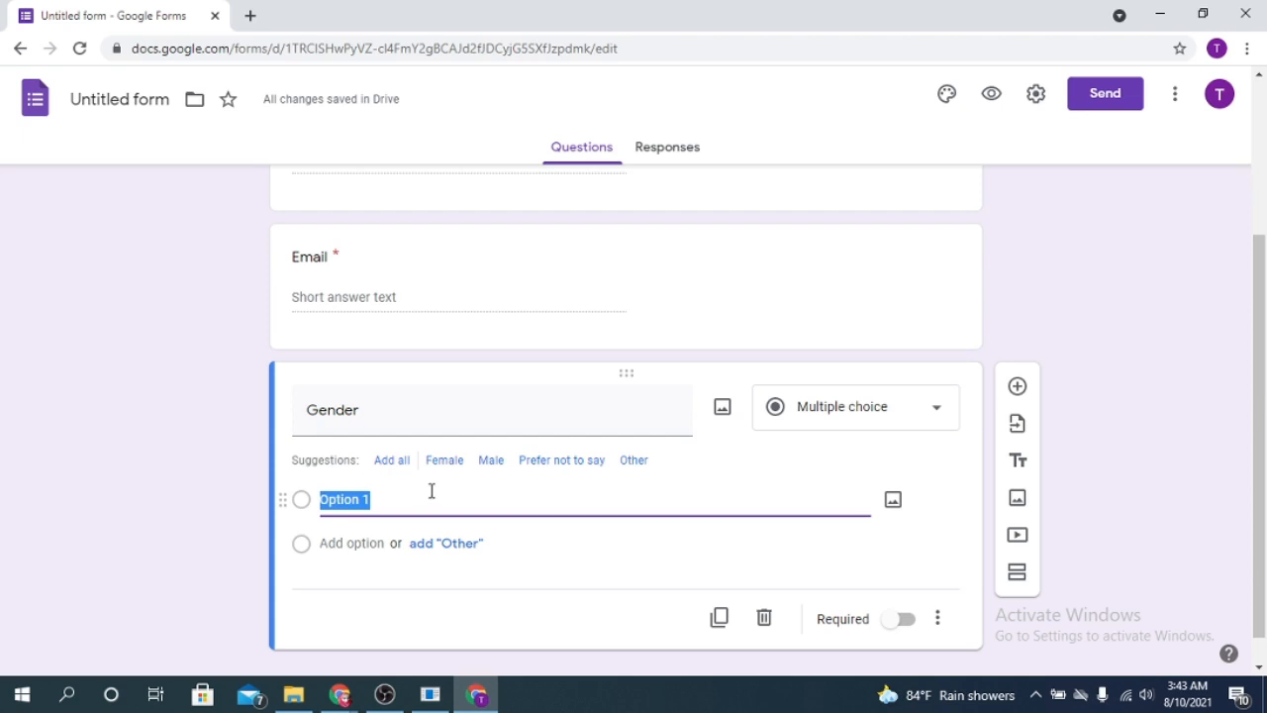
type("F")
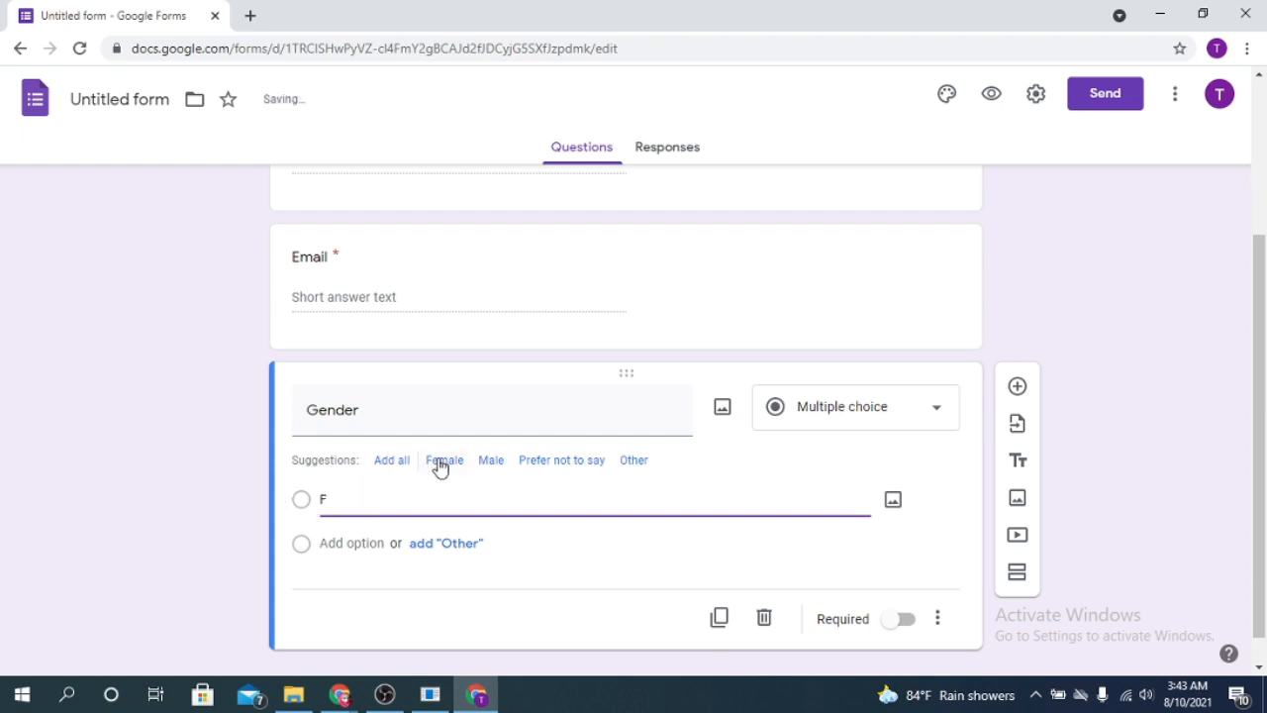
left_click(444, 461)
left_click(339, 497)
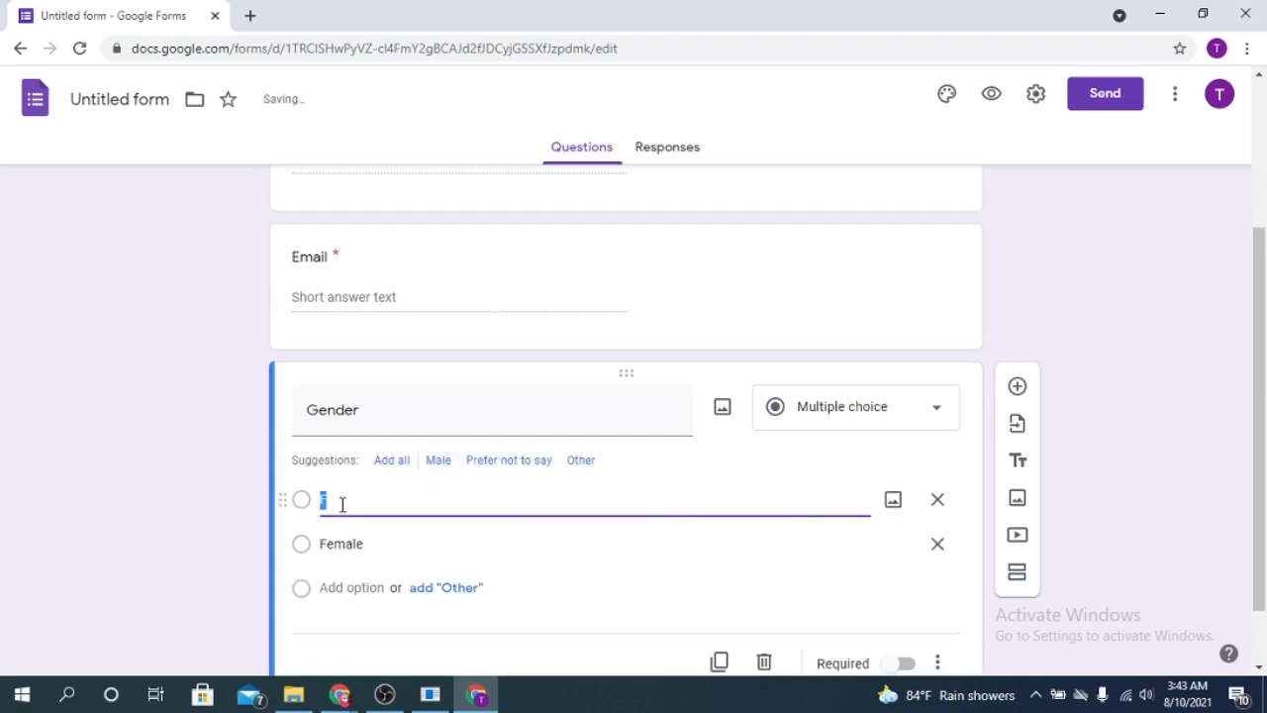
left_click(439, 462)
left_click(348, 505)
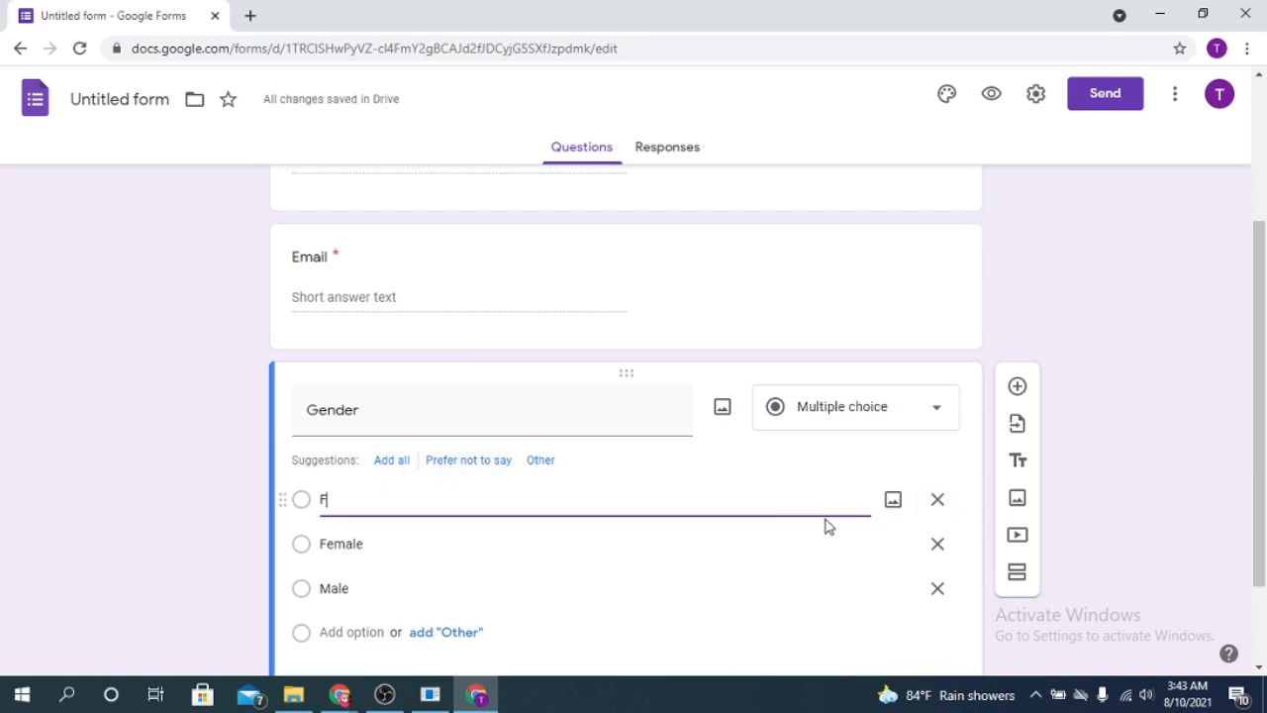
left_click(938, 500)
left_click(518, 502)
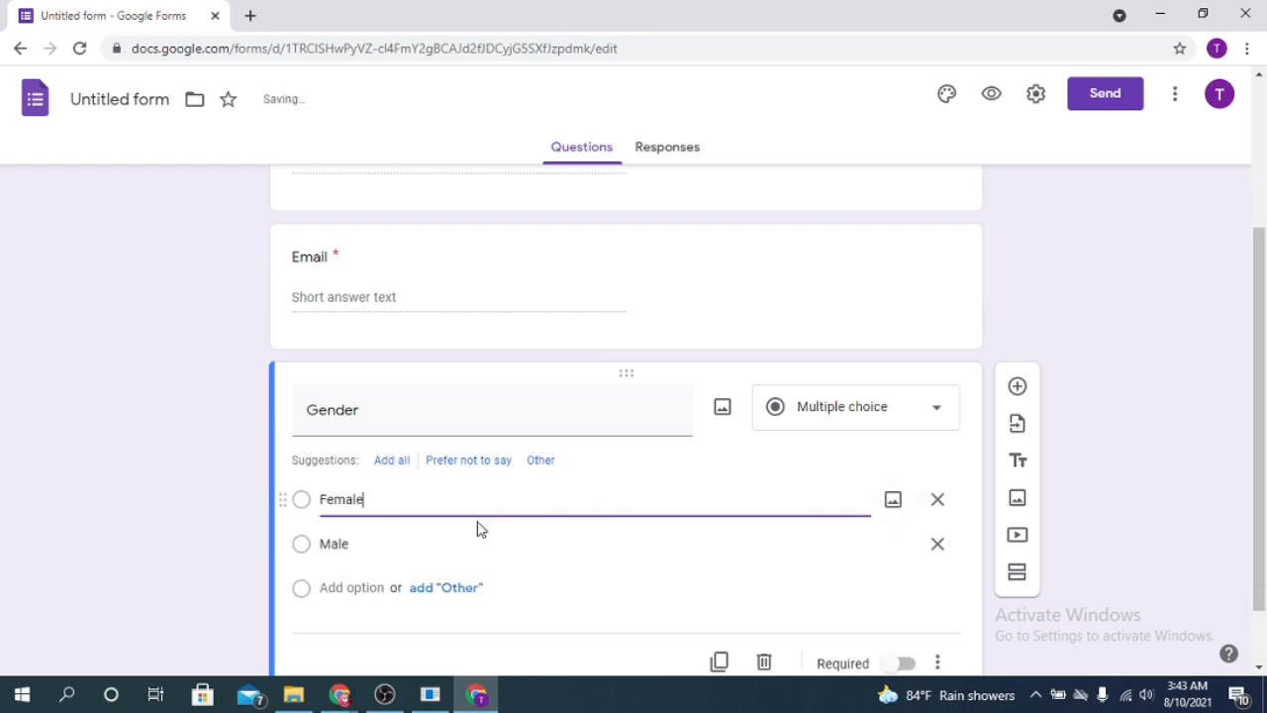
left_click(382, 537)
- Add Prefer not to say and Other, making Gender a required checkbox question
left_click(468, 459)
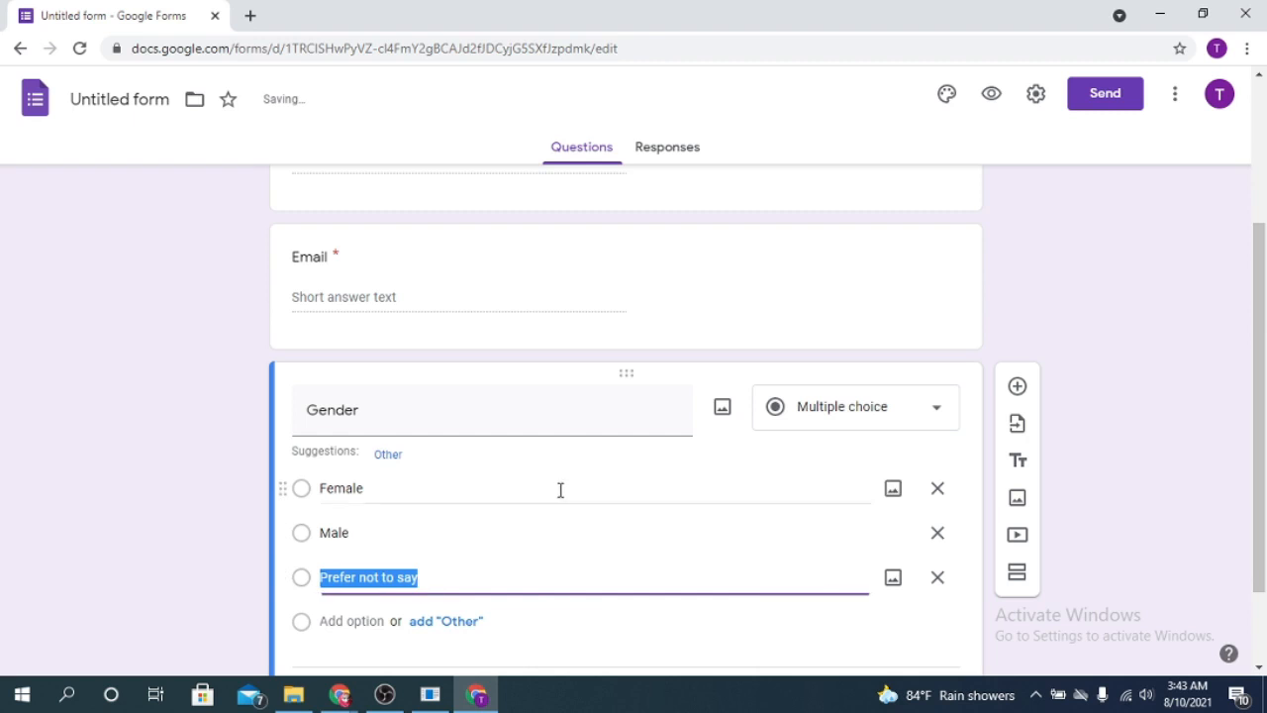
left_click(365, 620)
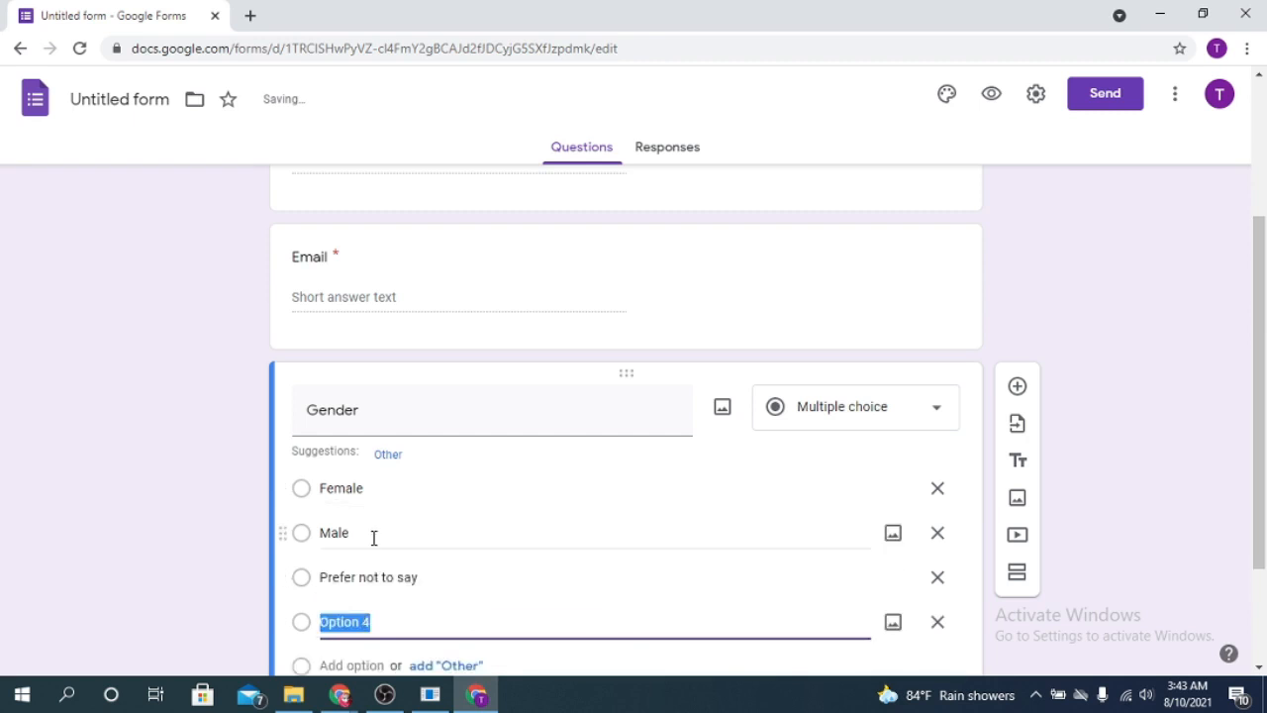
left_click(395, 458)
scroll(550, 641, "down", 3)
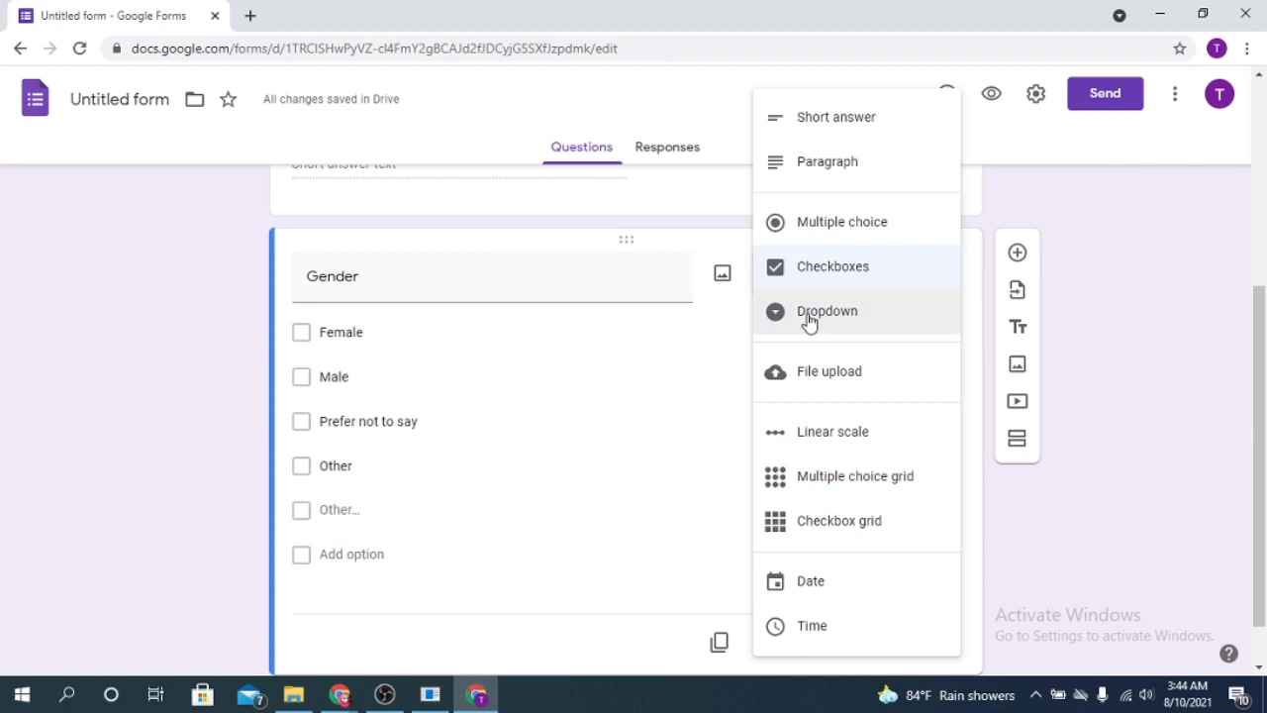
left_click(1031, 578)
left_click(901, 645)
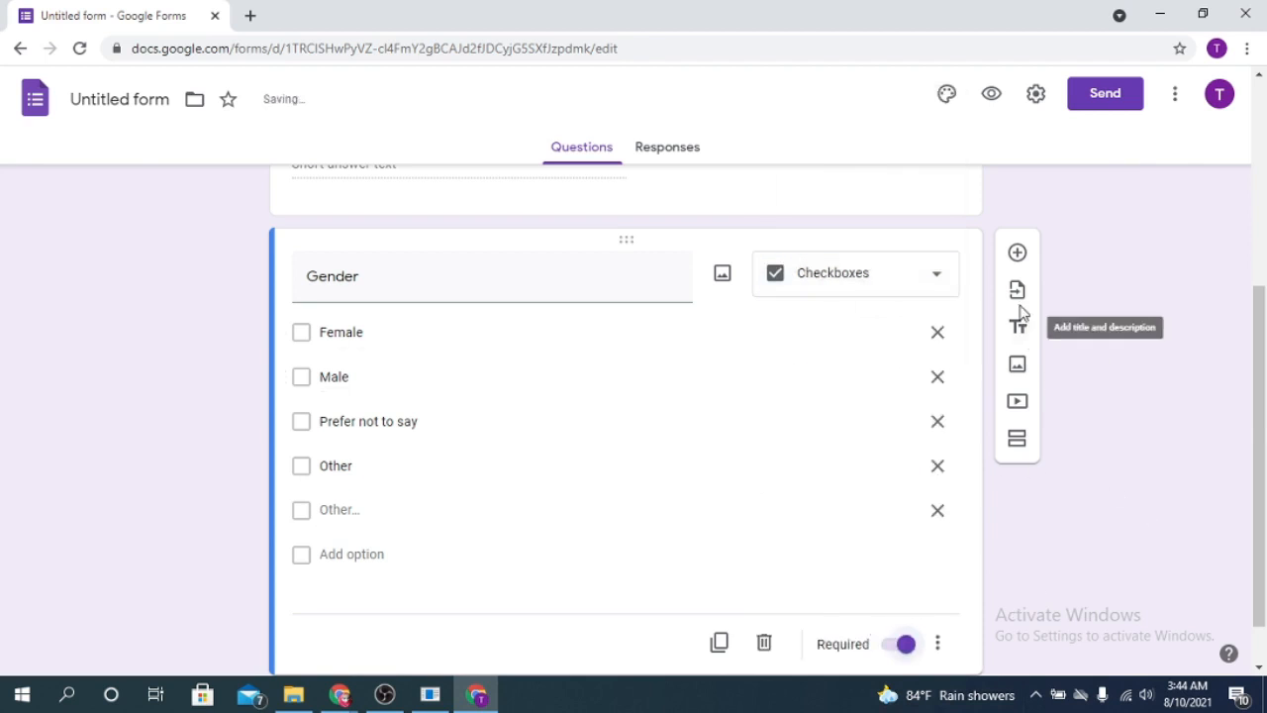
left_click(1019, 253)
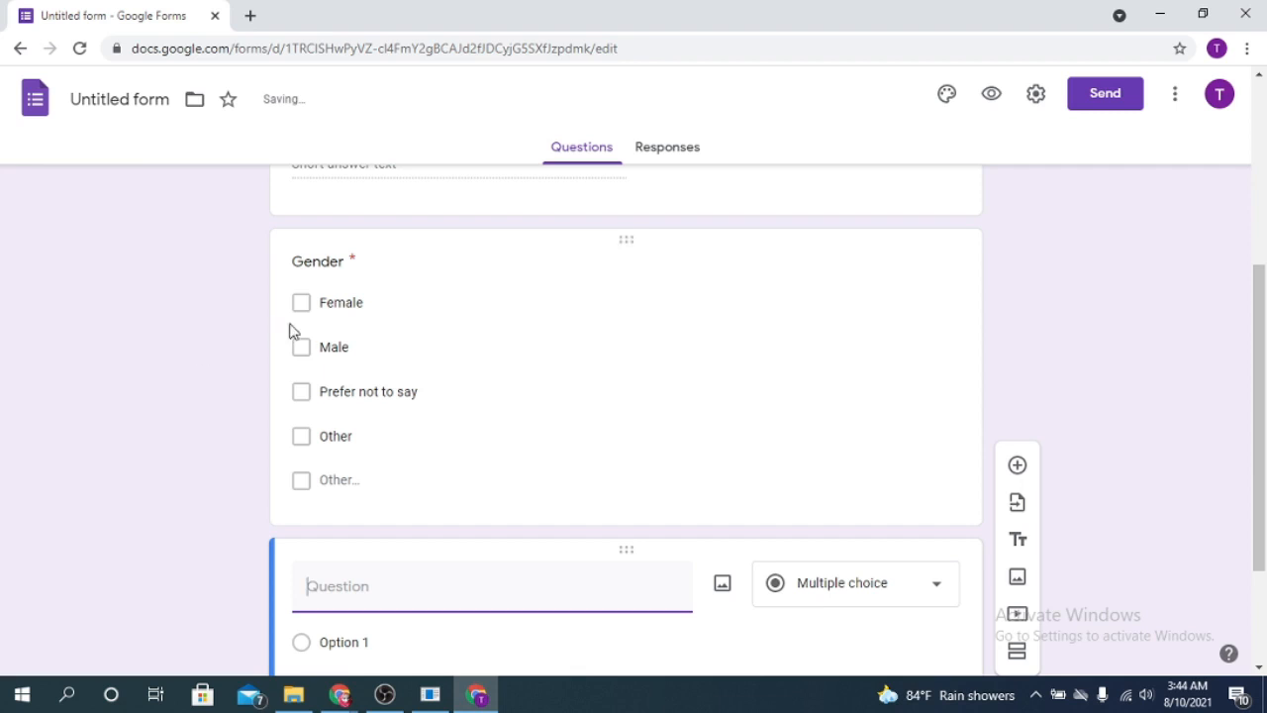
- Create a question titled 'choice' with options Form, Sheet, Slide and Doc
left_click(301, 307)
scroll(676, 395, "down", 2)
left_click(472, 419)
type("choice")
left_click(414, 469)
type("Form")
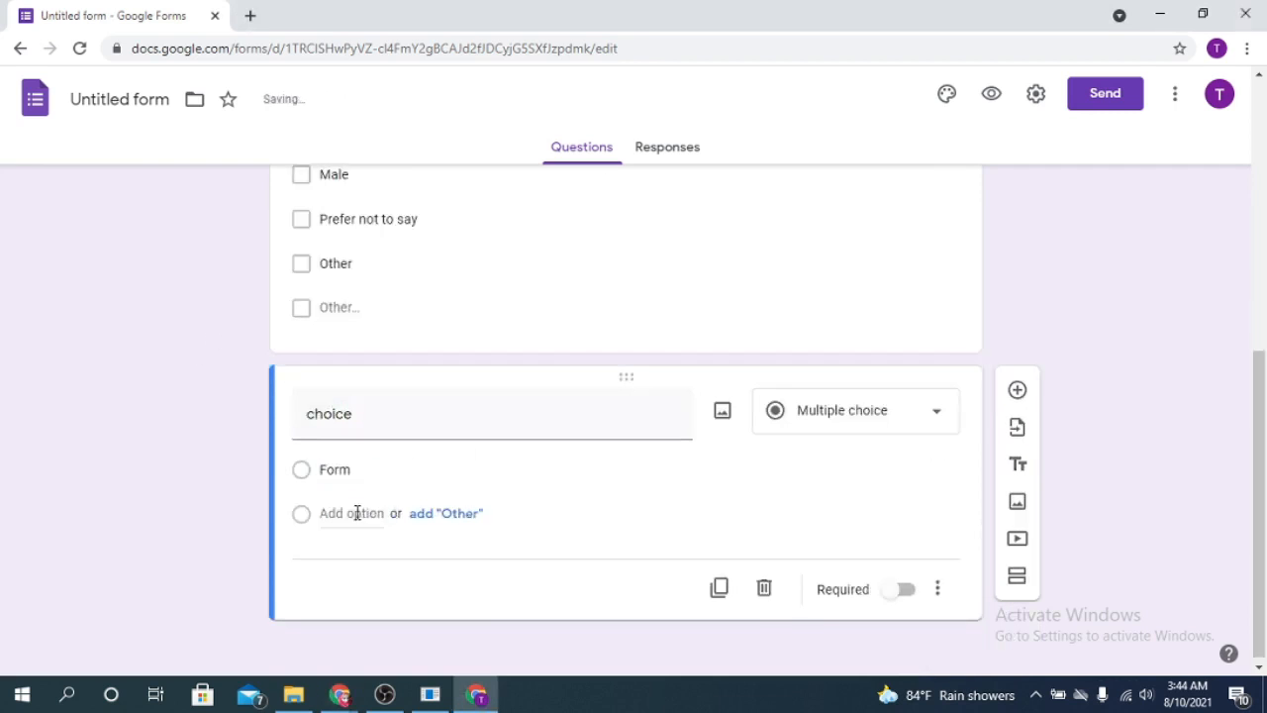
left_click(356, 513)
type("Sheet")
left_click(346, 559)
type("Slide")
key("Return")
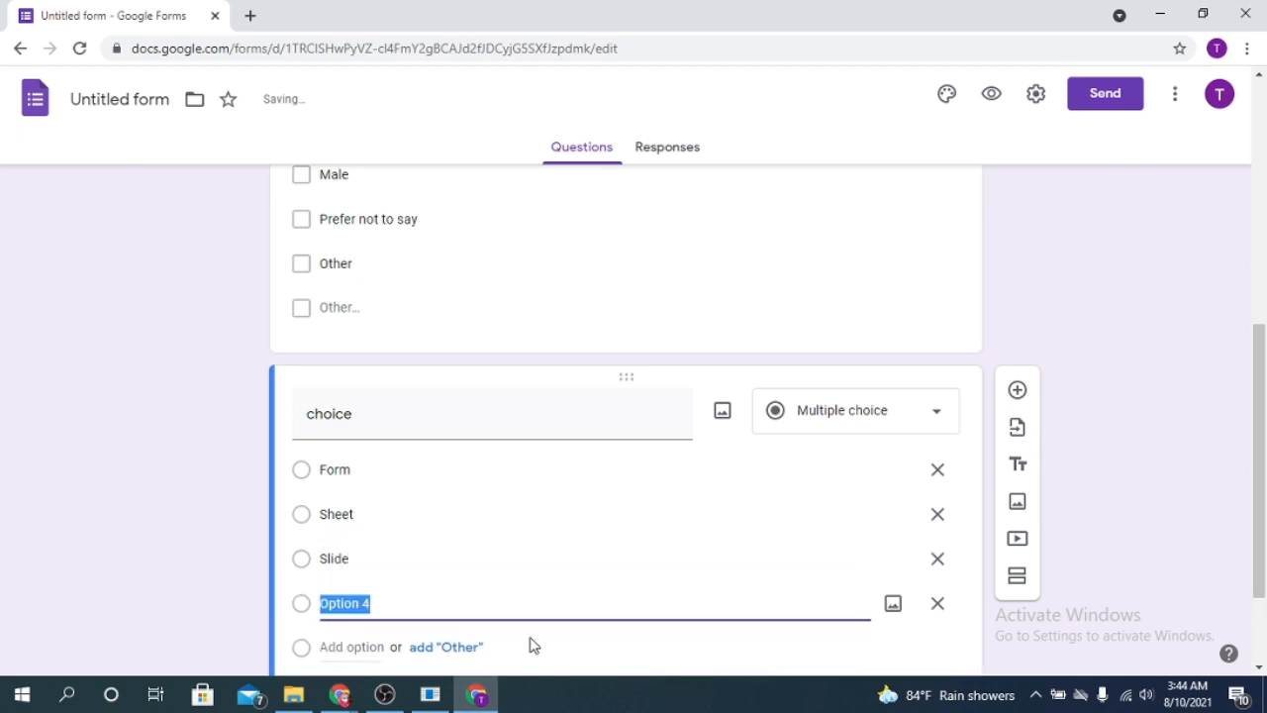
type("Doc")
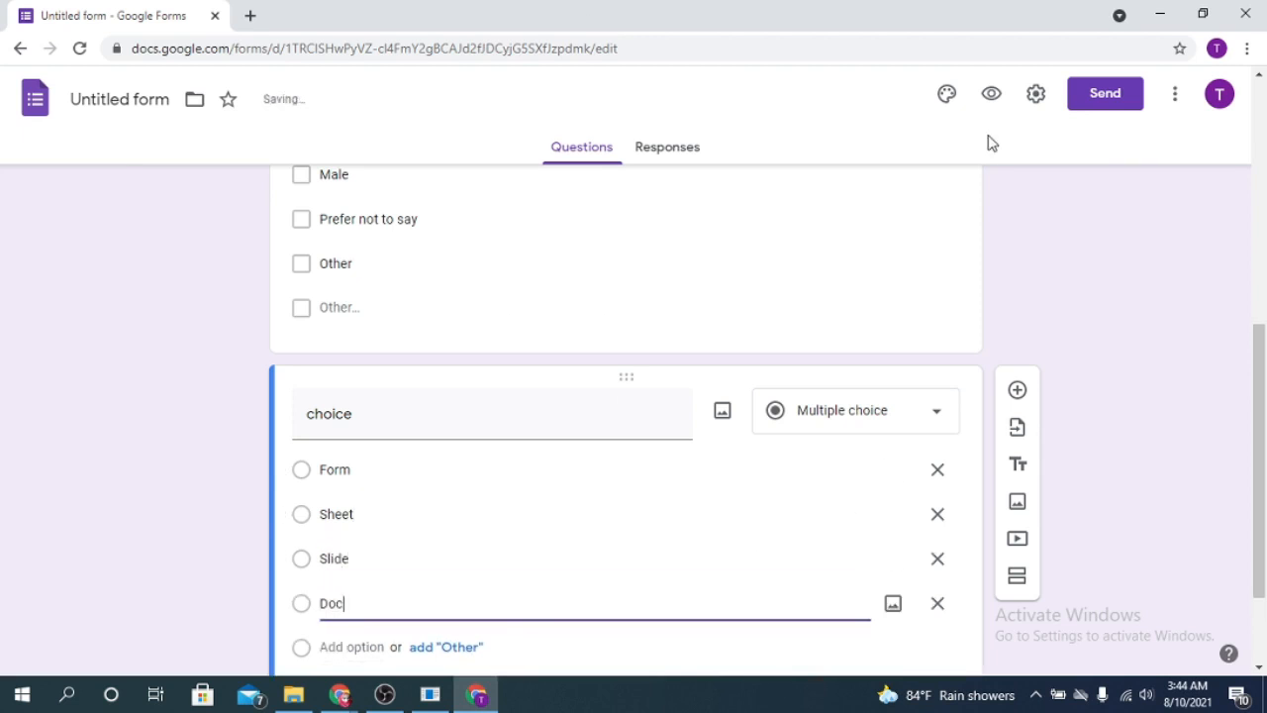
- Keep 'choice' as multiple choice and add another blank question
left_click(928, 404)
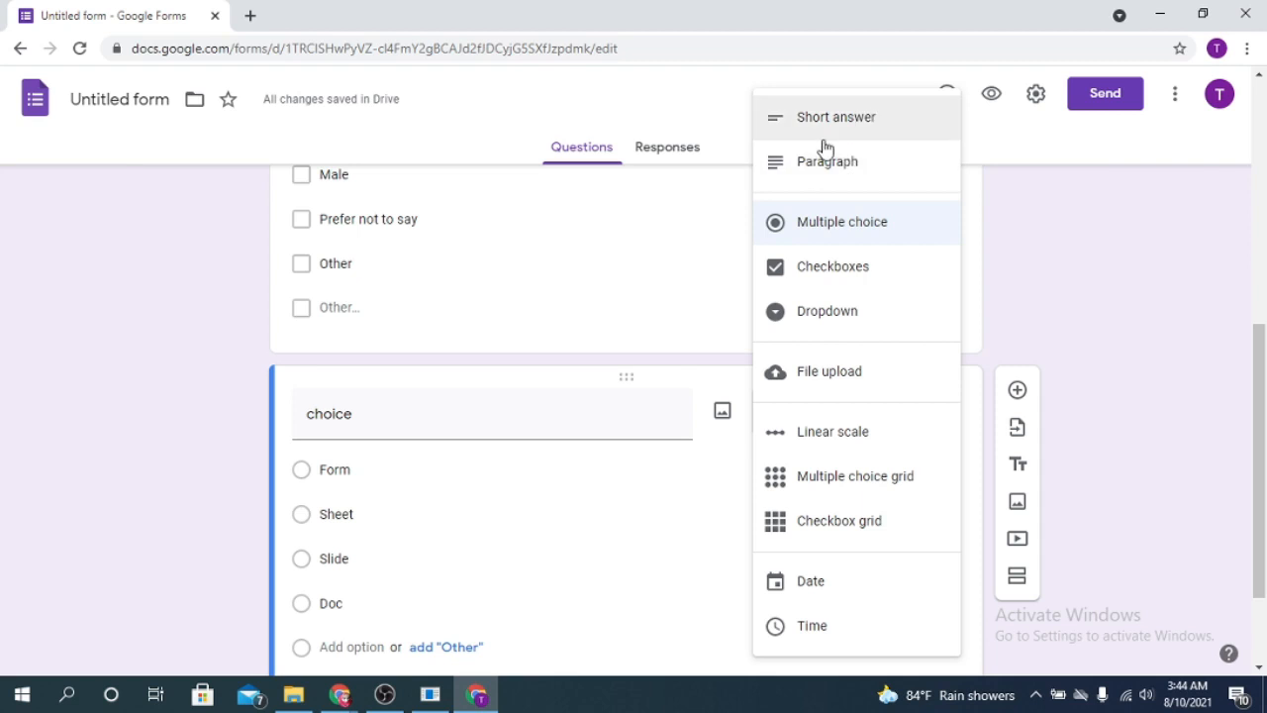
left_click(1196, 318)
scroll(671, 461, "down", 2)
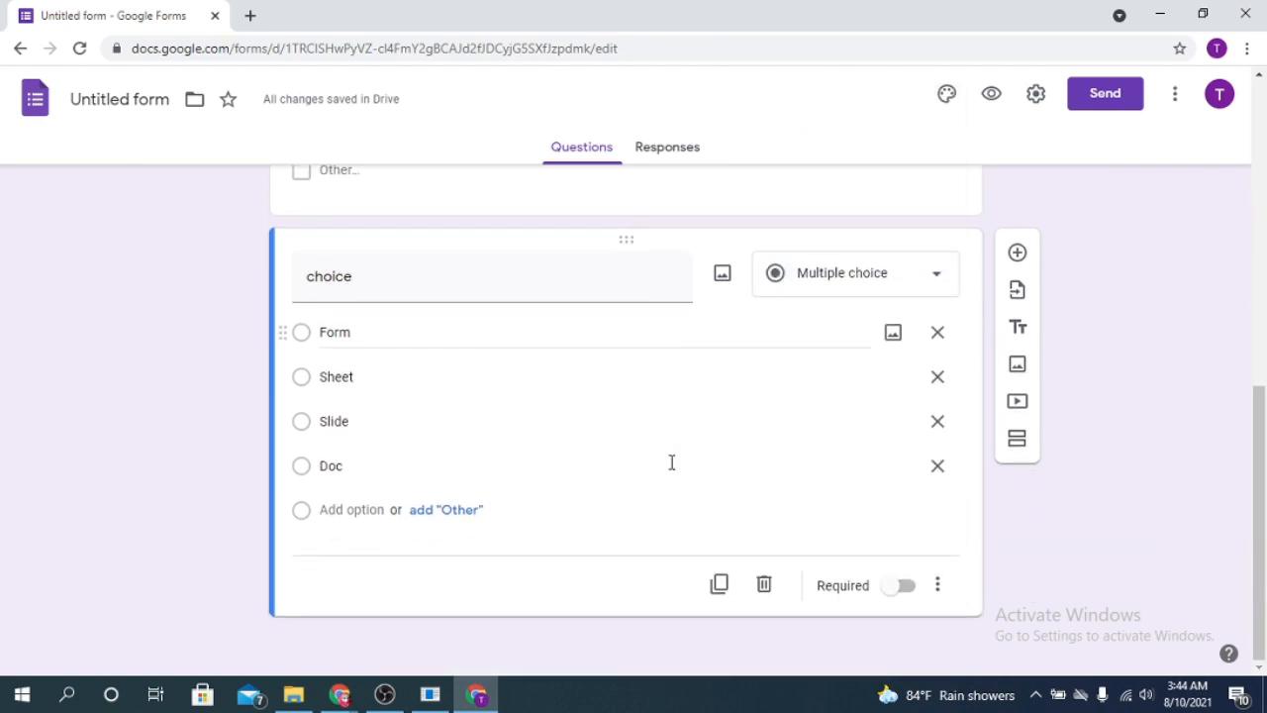
left_click(1020, 254)
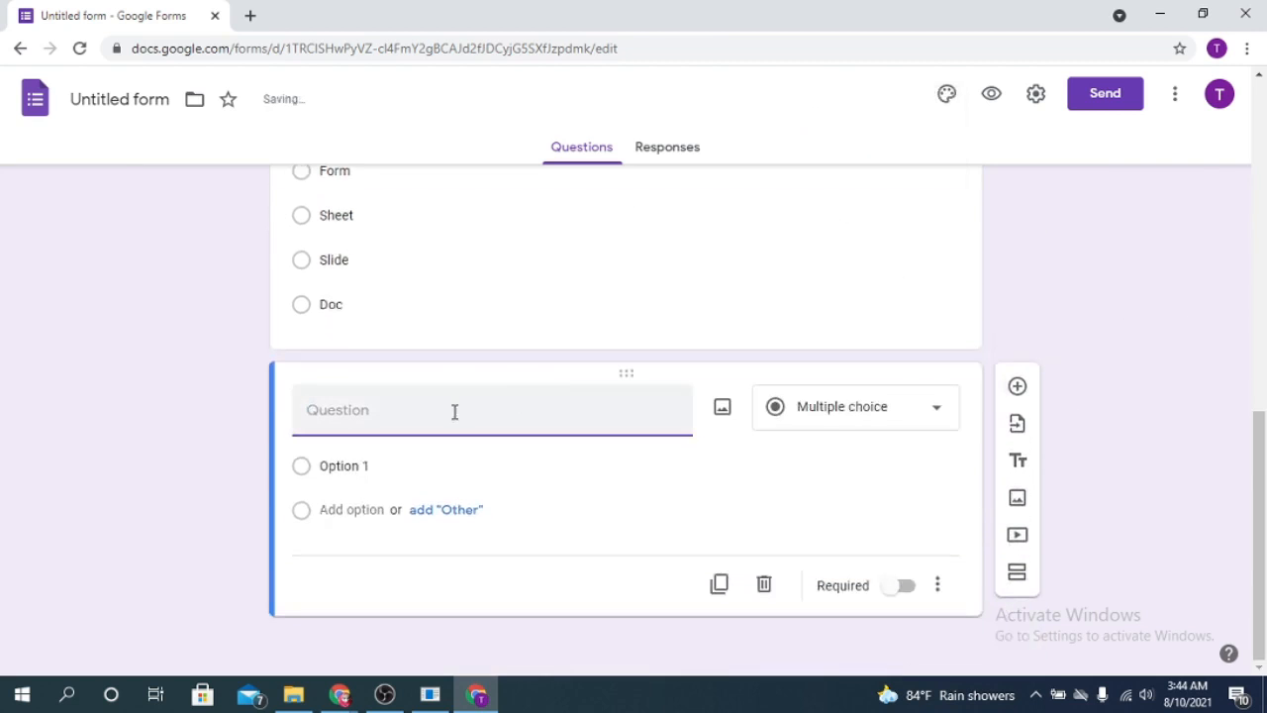
- Make the new question a 'Your picture' file upload, accepting the Drive upload notice
left_click(901, 409)
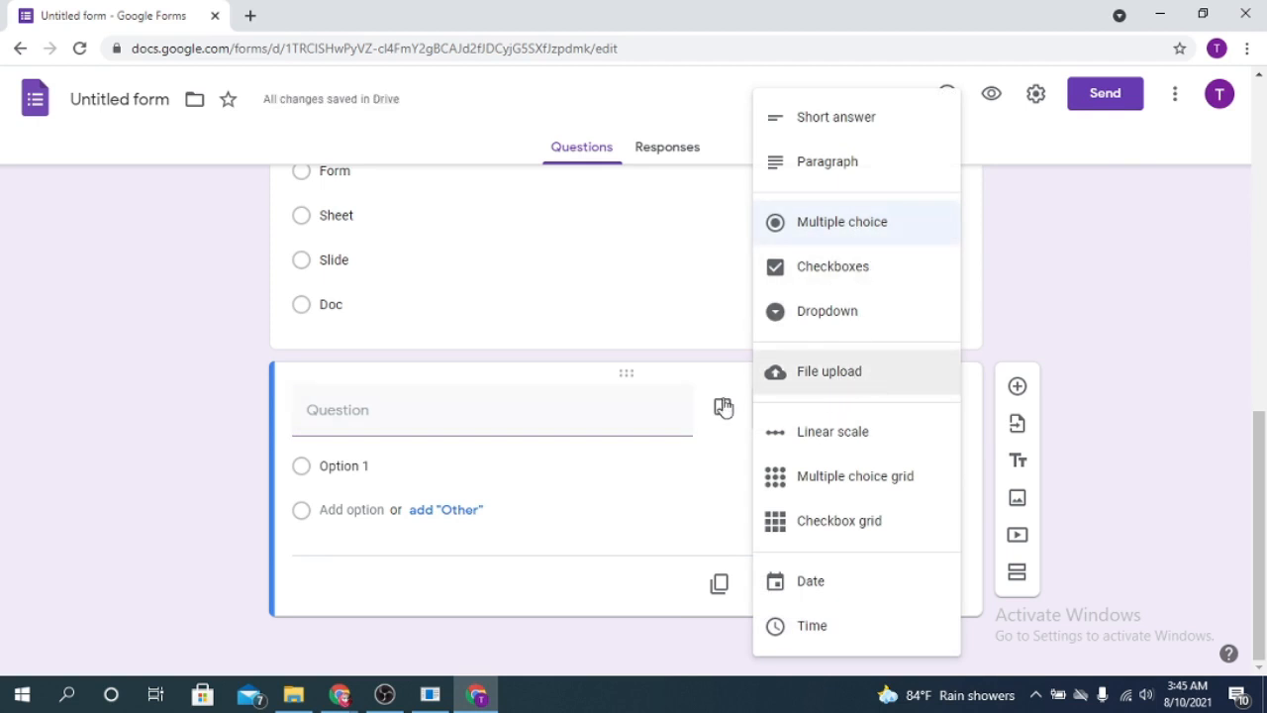
left_click(428, 407)
type("Your picture")
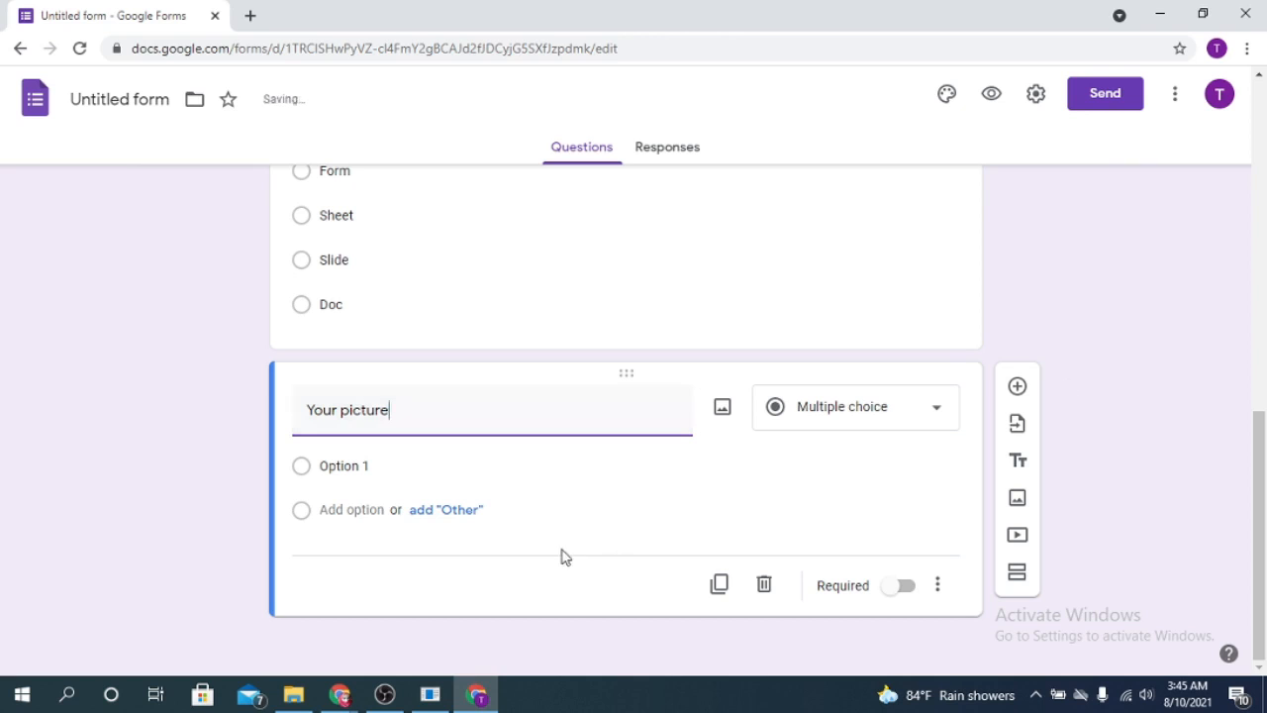
left_click(932, 405)
left_click(842, 384)
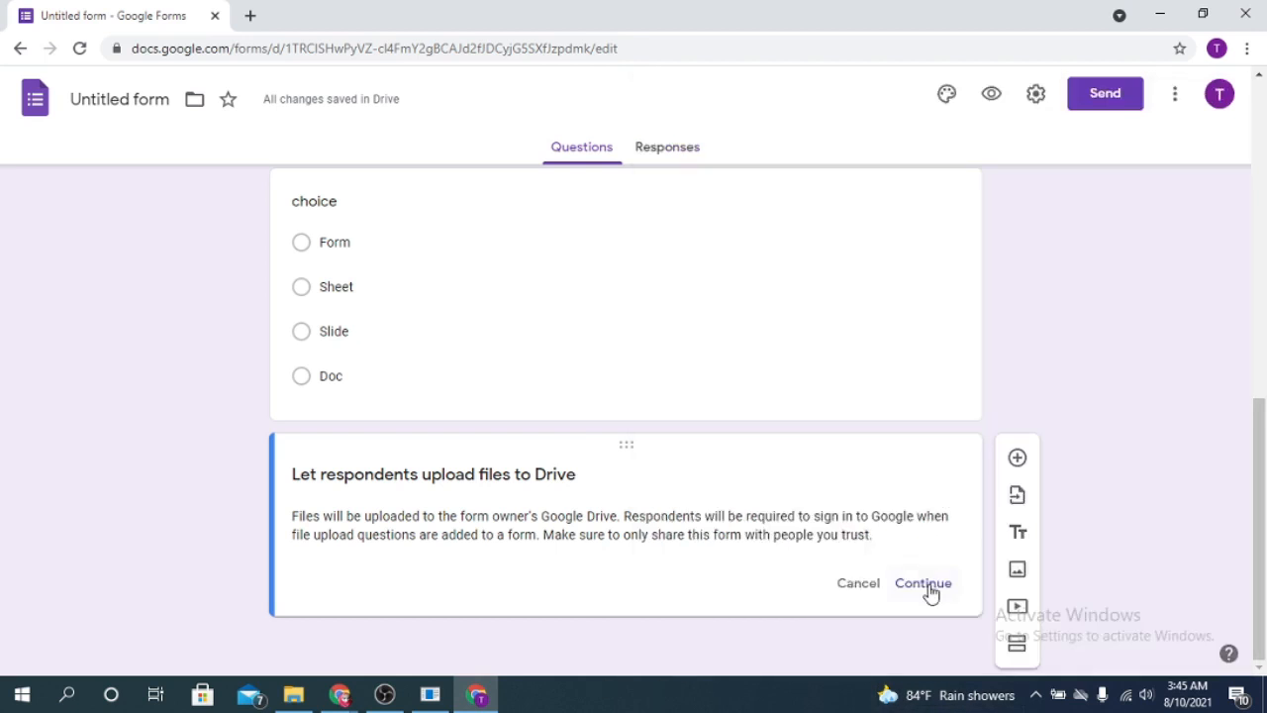
left_click(923, 584)
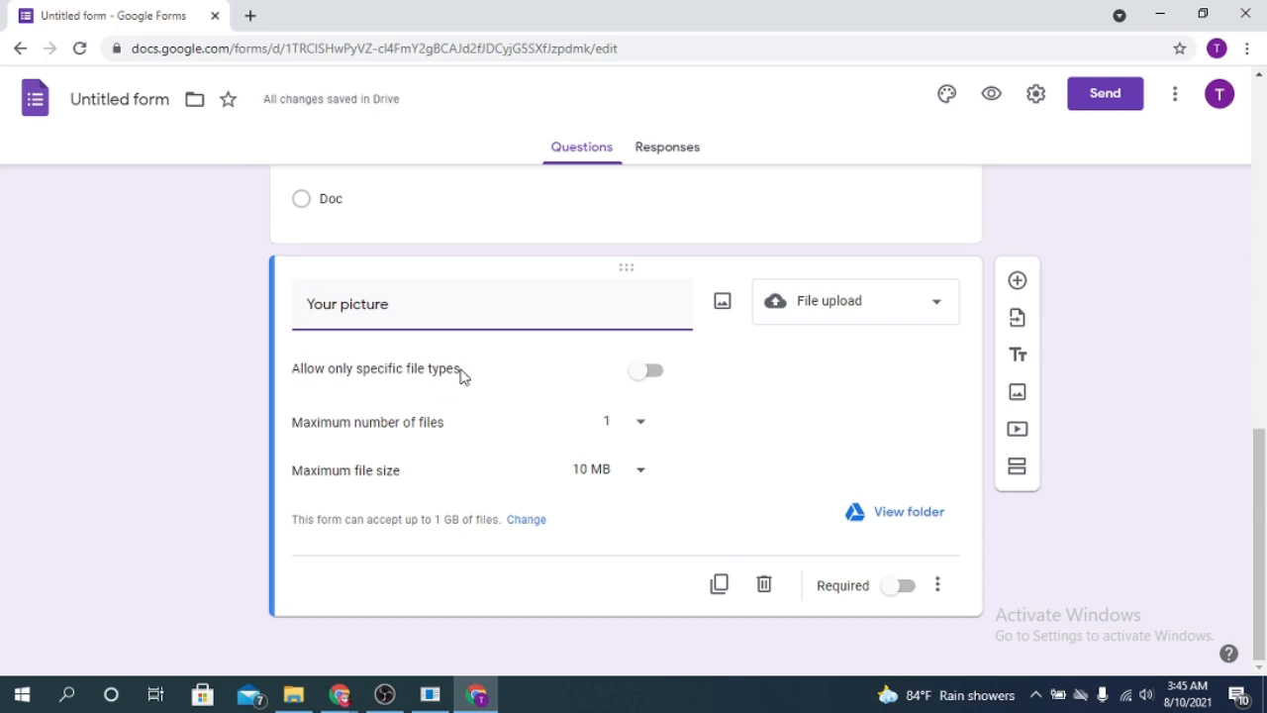
- Allow only Image files for 'Your picture', leaving PDF and Video unticked
left_click(645, 372)
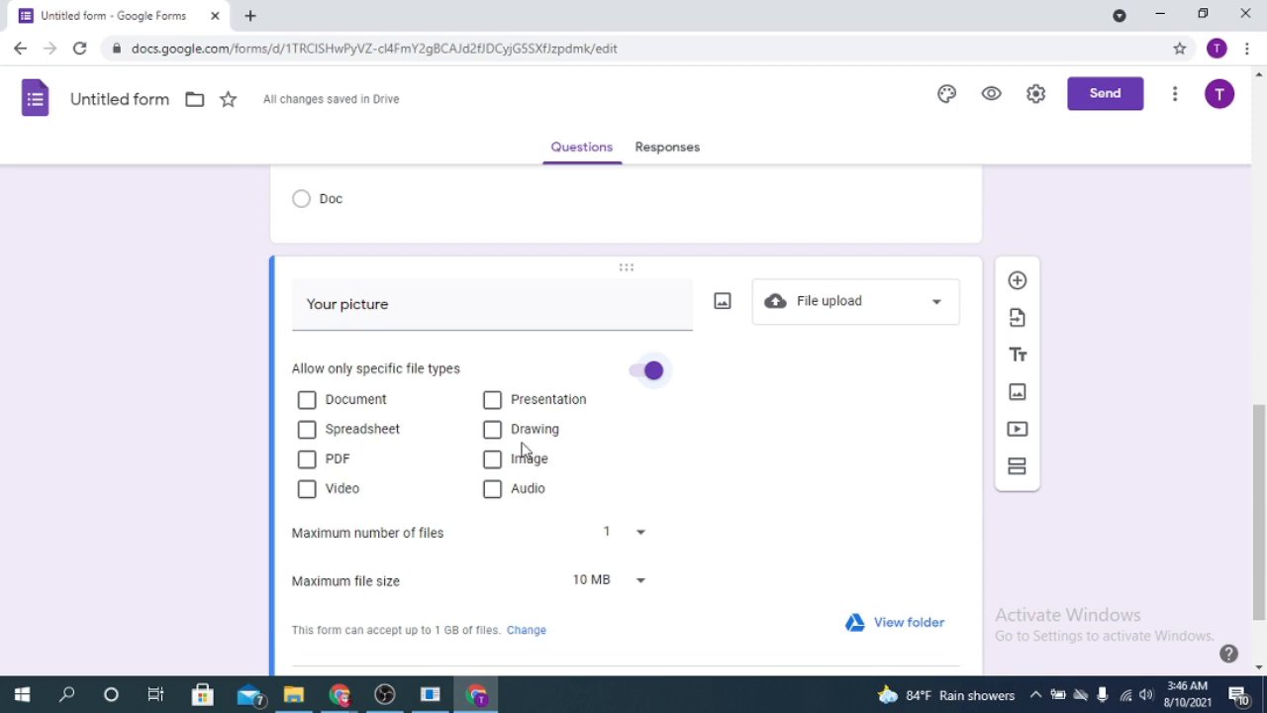
left_click(495, 461)
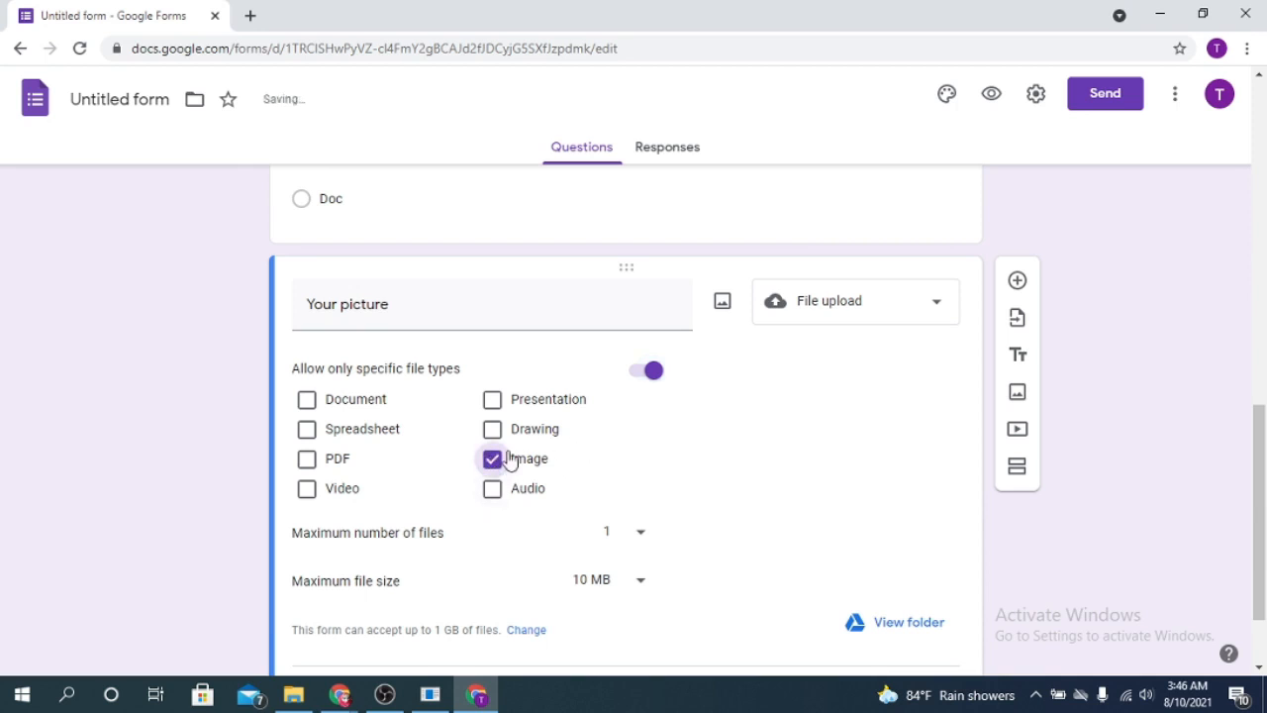
left_click(307, 462)
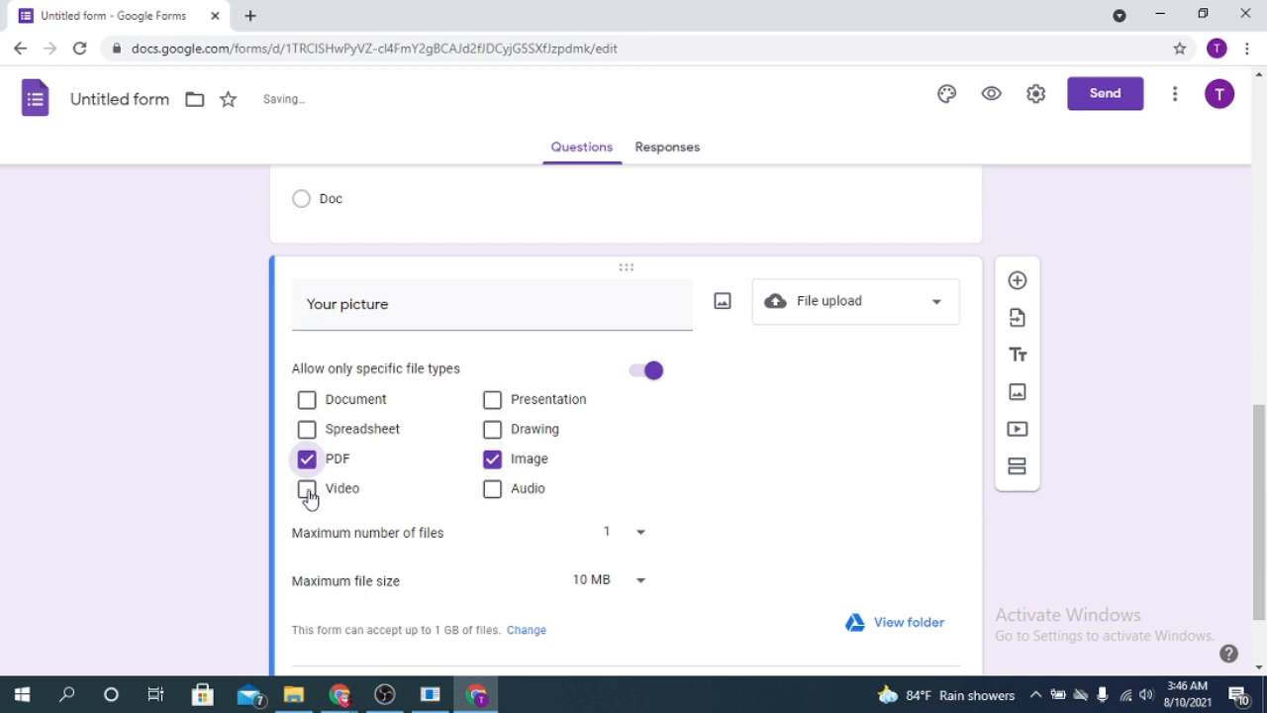
left_click(308, 494)
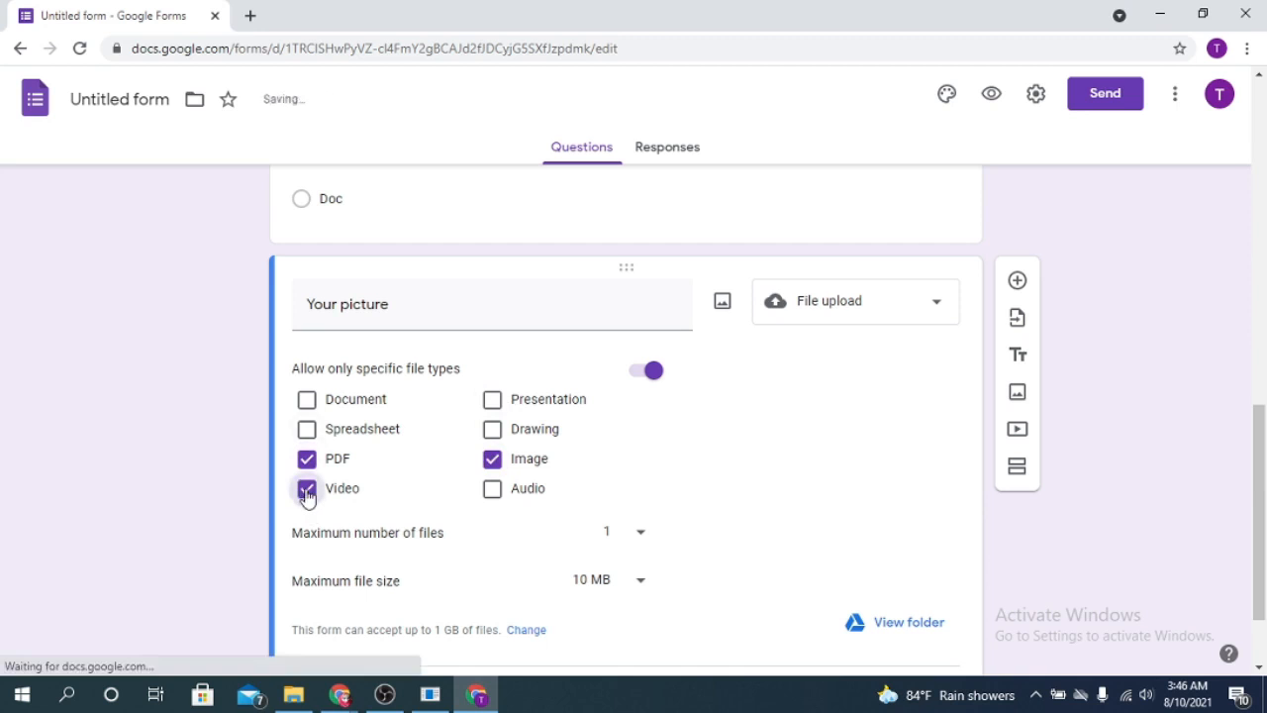
left_click(307, 495)
left_click(332, 466)
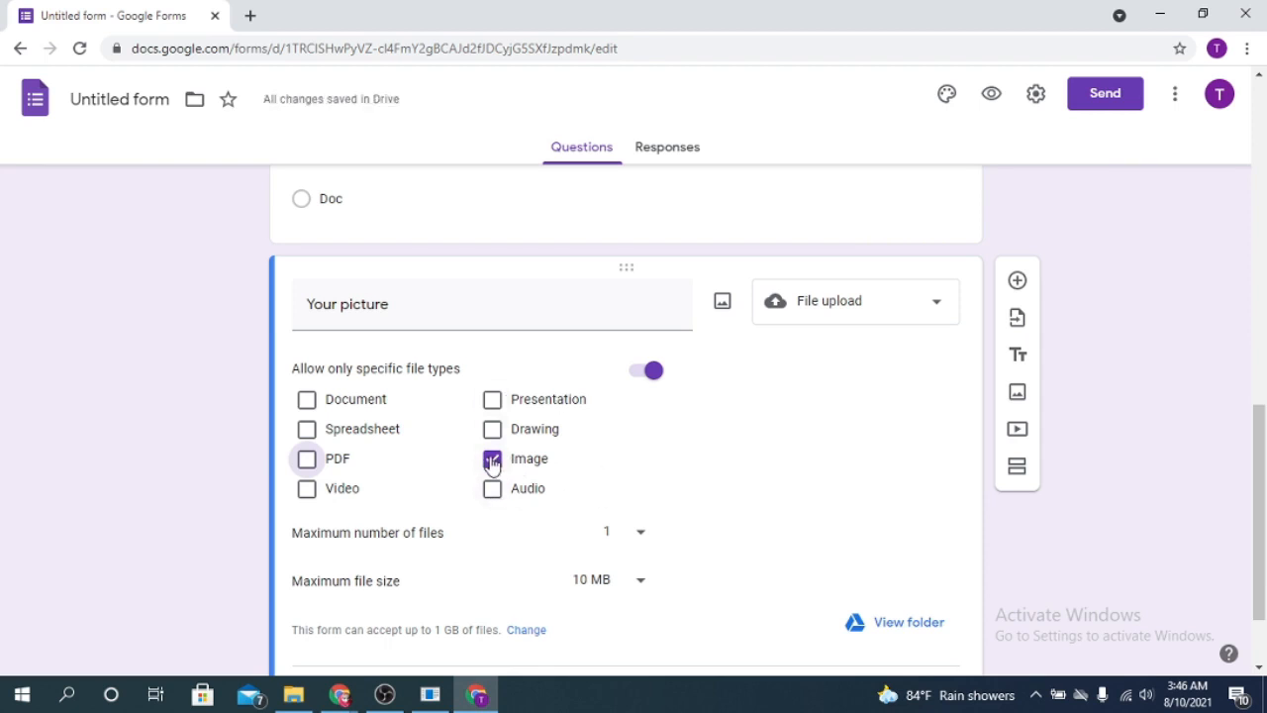
scroll(532, 545, "down", 1)
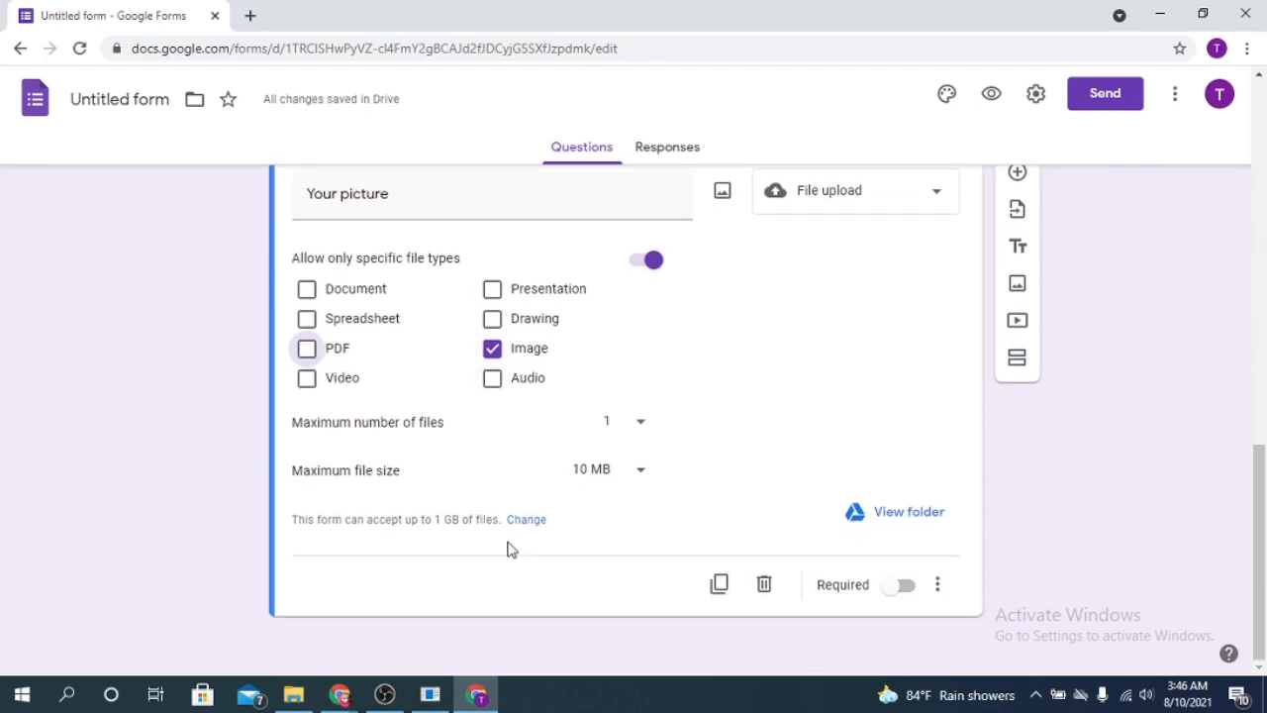
- Keep 1 file, raise the size limit to 100 MB, make 'Your picture' required, add a question
left_click(641, 423)
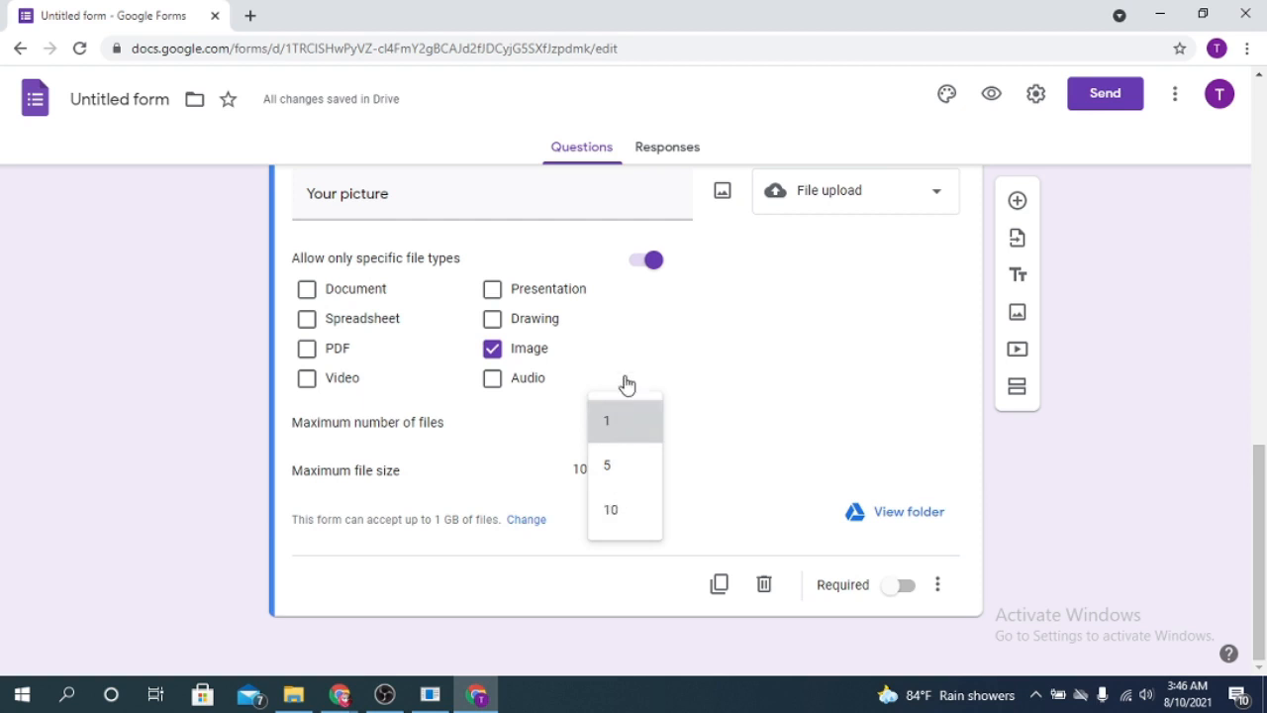
left_click(639, 429)
left_click(254, 435)
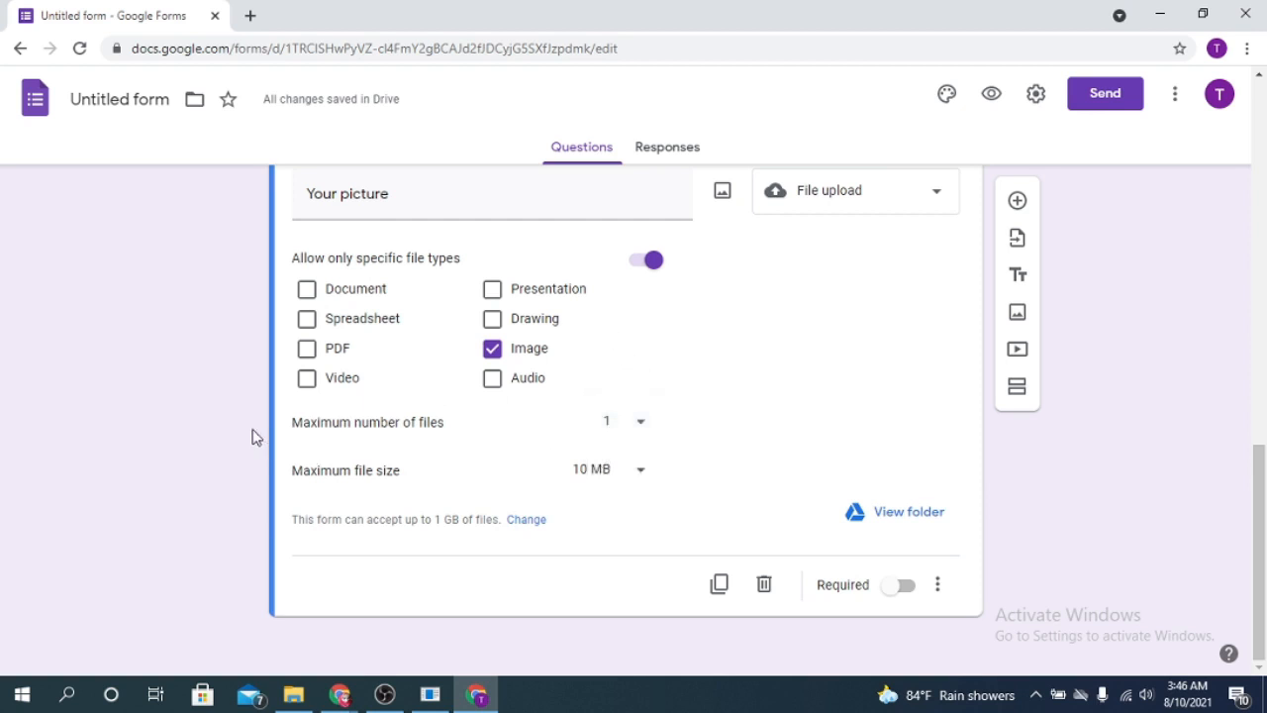
left_click(644, 472)
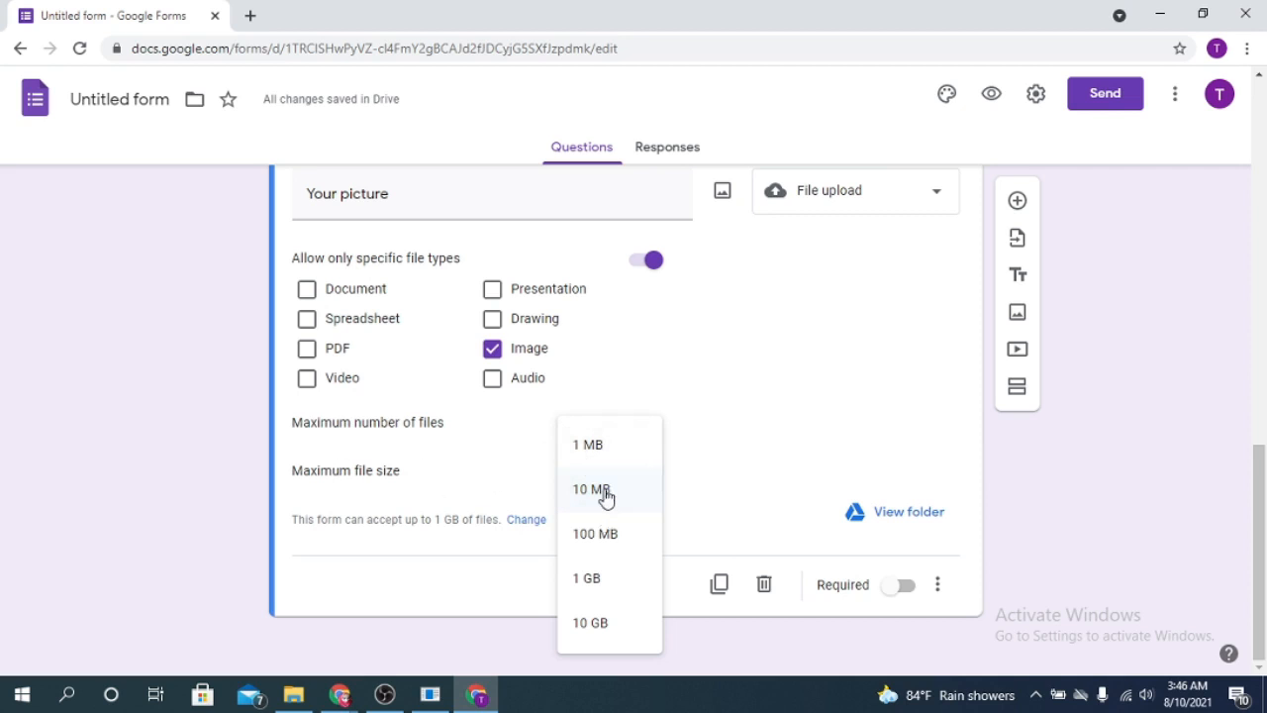
left_click(600, 537)
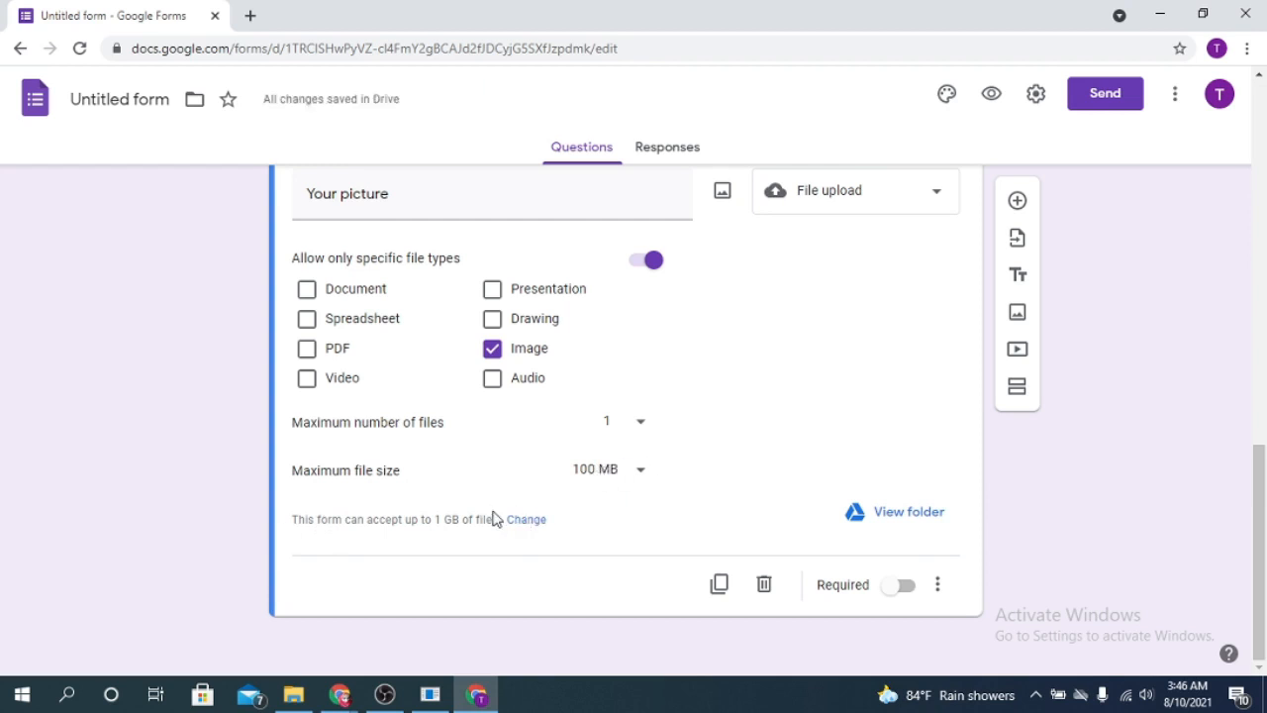
left_click(905, 590)
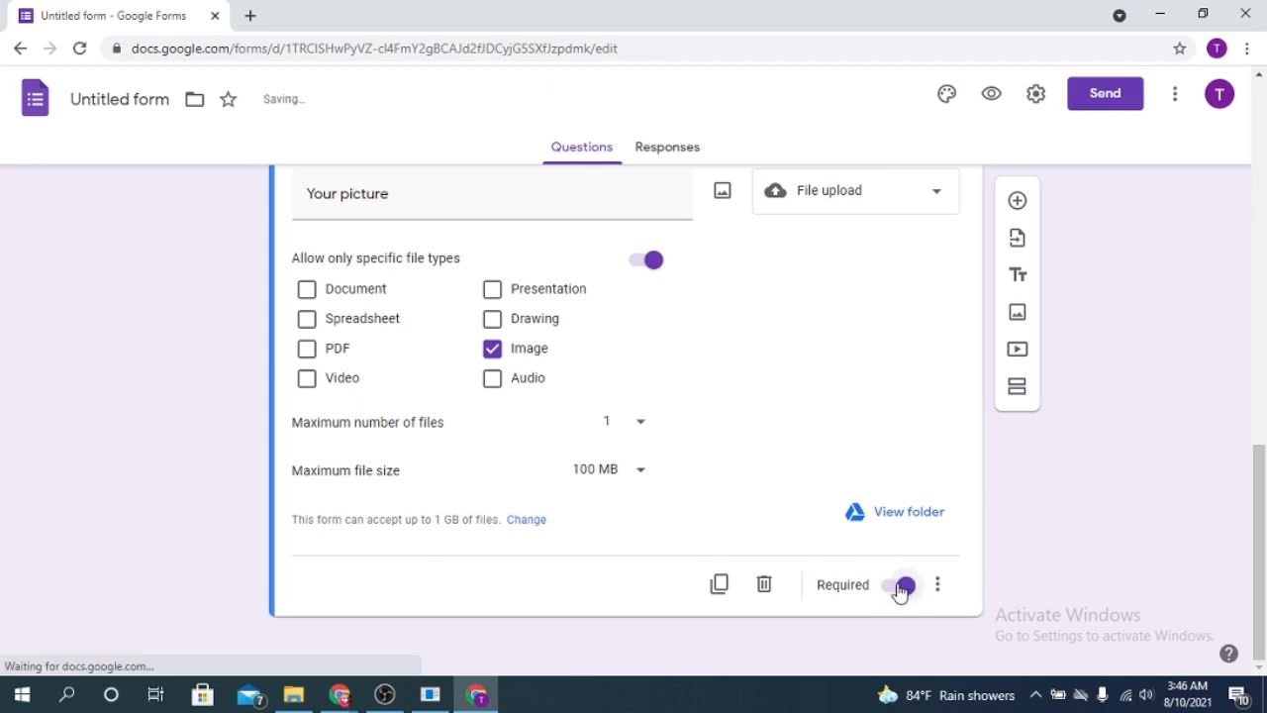
left_click(1017, 200)
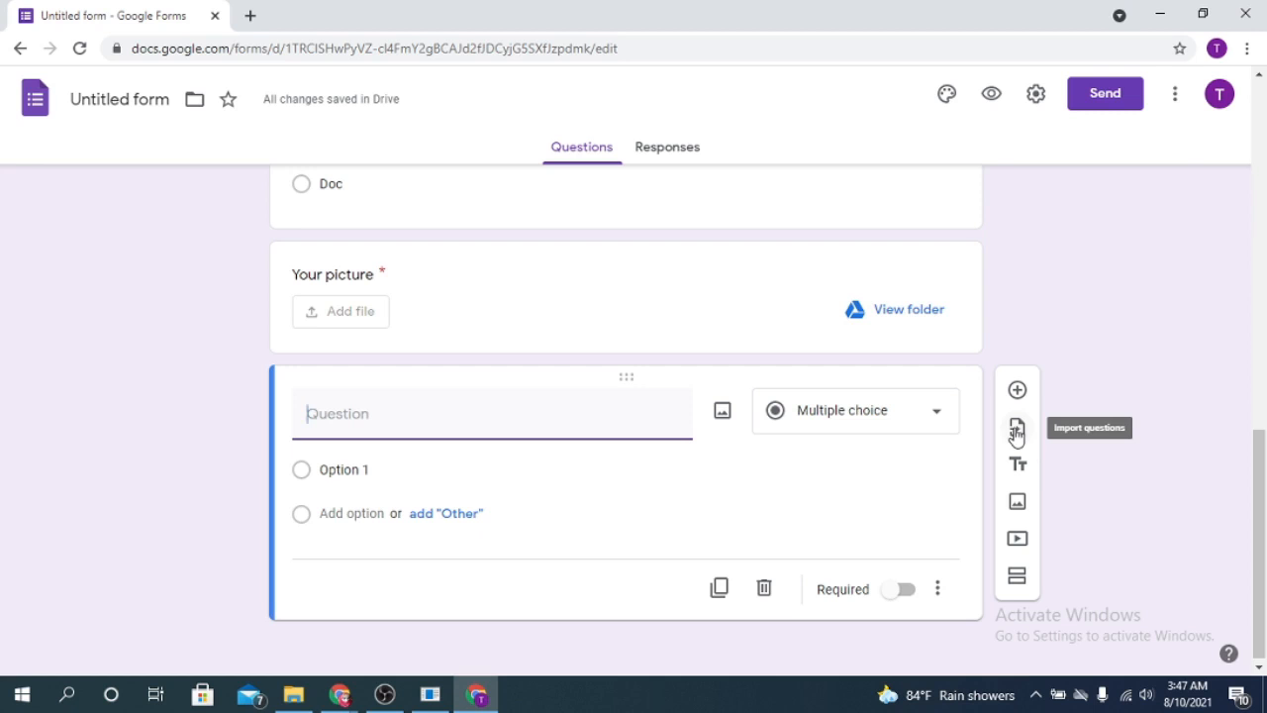
- Choose 'Untitled form' as the source for importing questions
left_click(1017, 434)
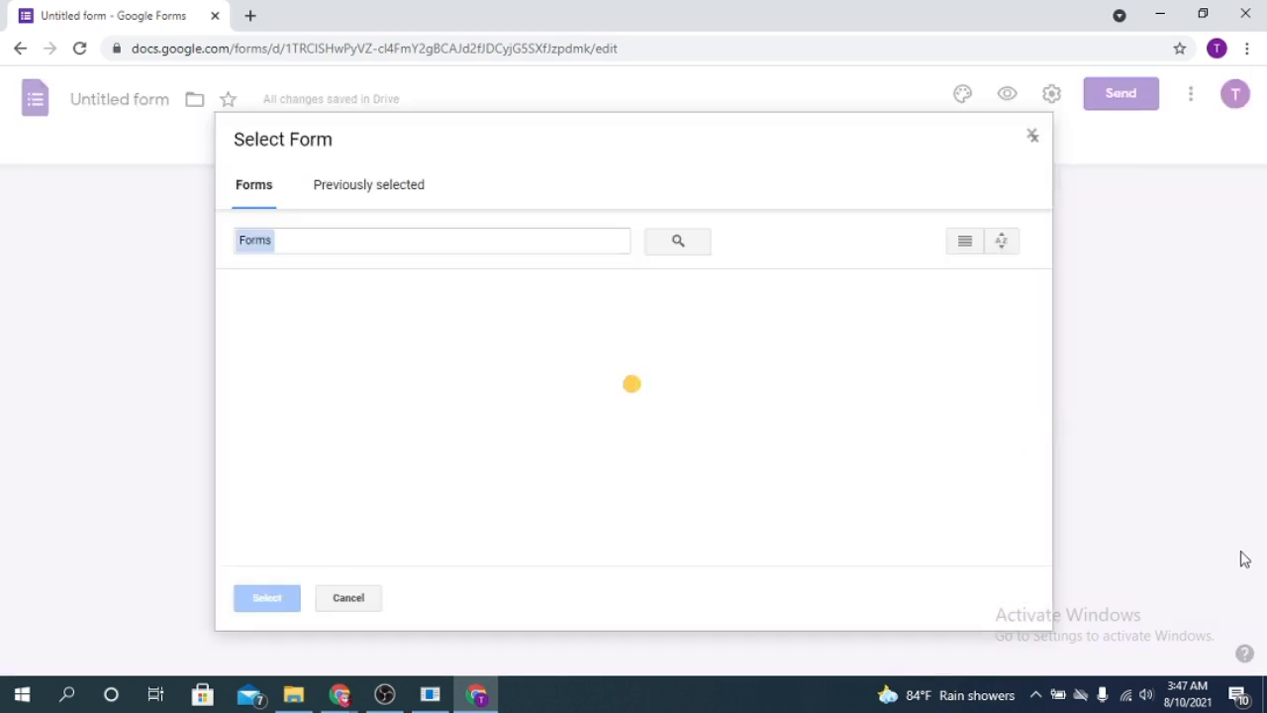
left_click(357, 184)
left_click(253, 184)
left_click(297, 416)
left_click(264, 599)
scroll(1075, 435, "down", 2)
scroll(1083, 499, "up", 2)
scroll(1077, 427, "up", 2)
scroll(1125, 208, "down", 2)
scroll(996, 432, "down", 2)
scroll(1221, 334, "up", 2)
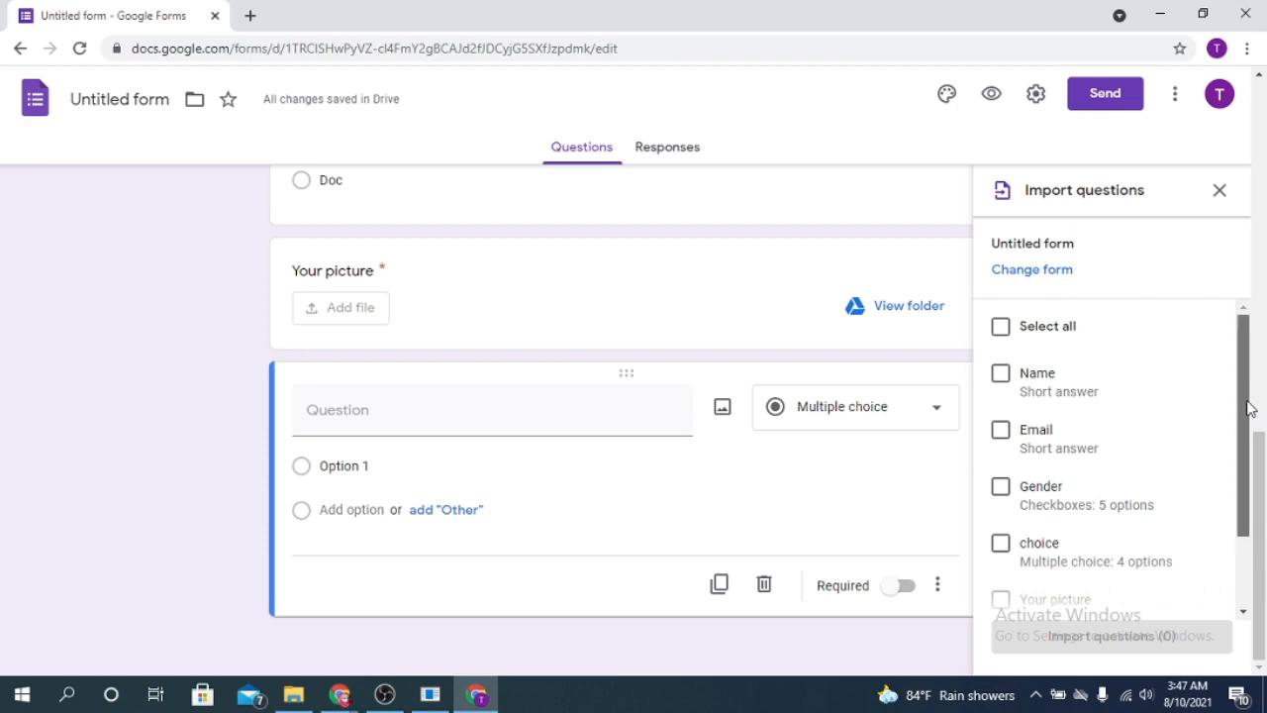
scroll(1249, 407, "down", 2)
- Import Email, Gender, choice, Your picture and the multiple-choice question
left_click(1004, 336)
left_click(1001, 392)
left_click(1001, 447)
left_click(1004, 503)
left_click(1001, 558)
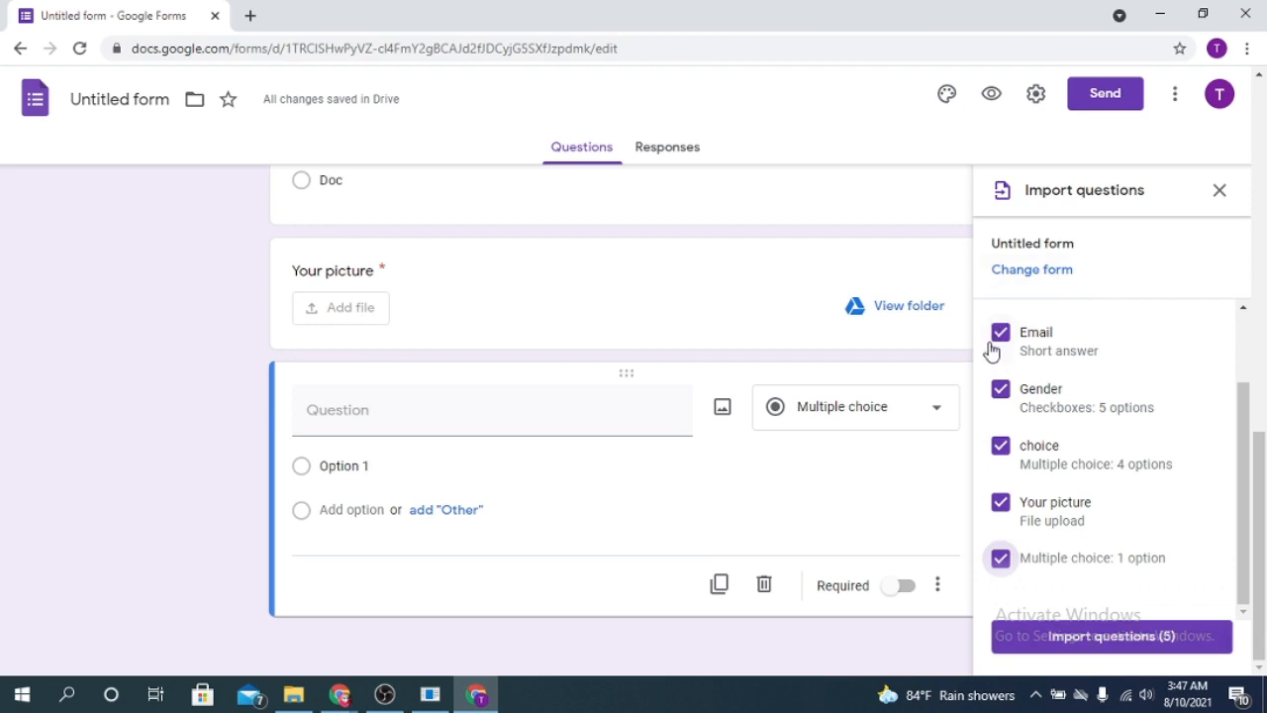
left_click(1087, 640)
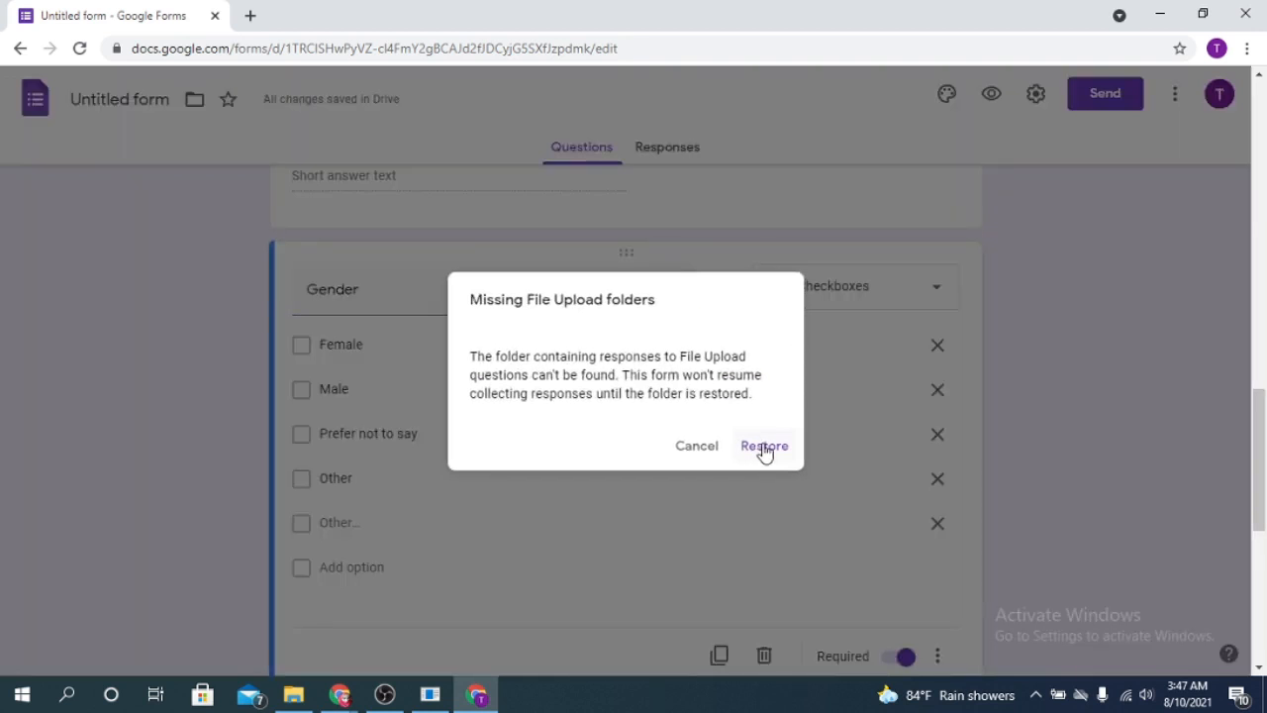
- Restore the upload folder, delete the blank question, and duplicate Your picture as an NID question
left_click(764, 447)
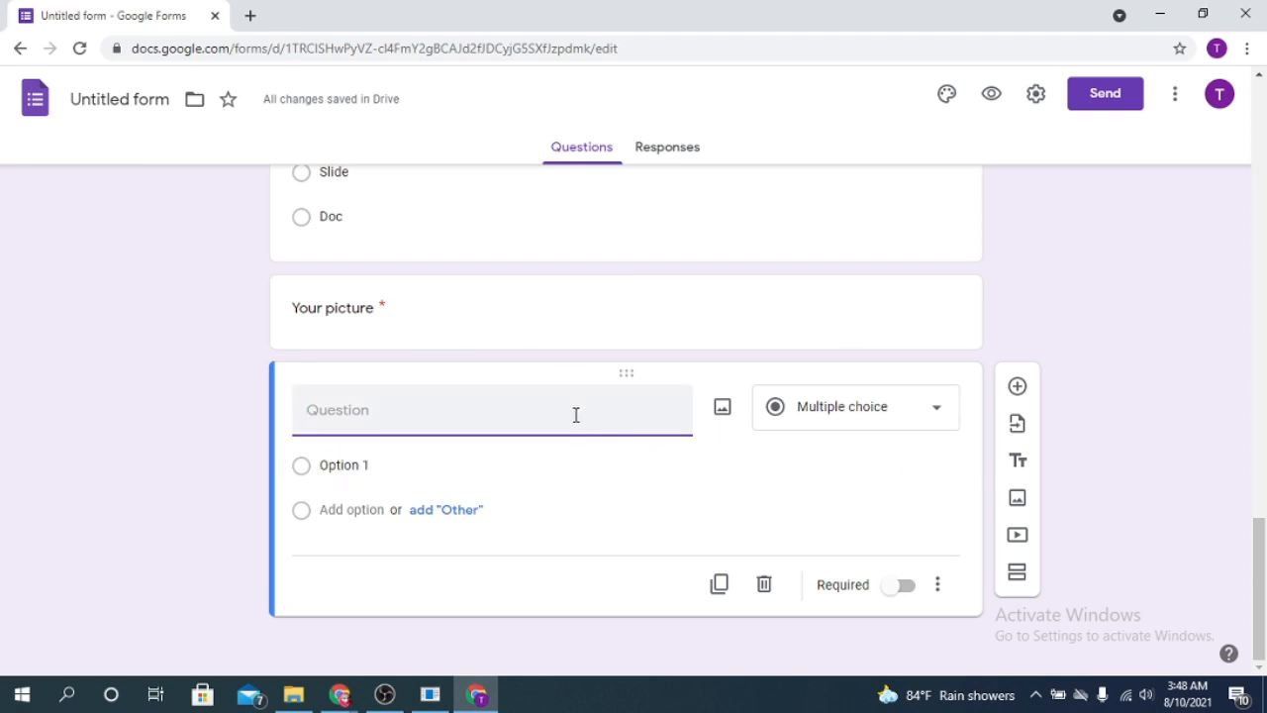
left_click(765, 585)
scroll(761, 588, "down", 3)
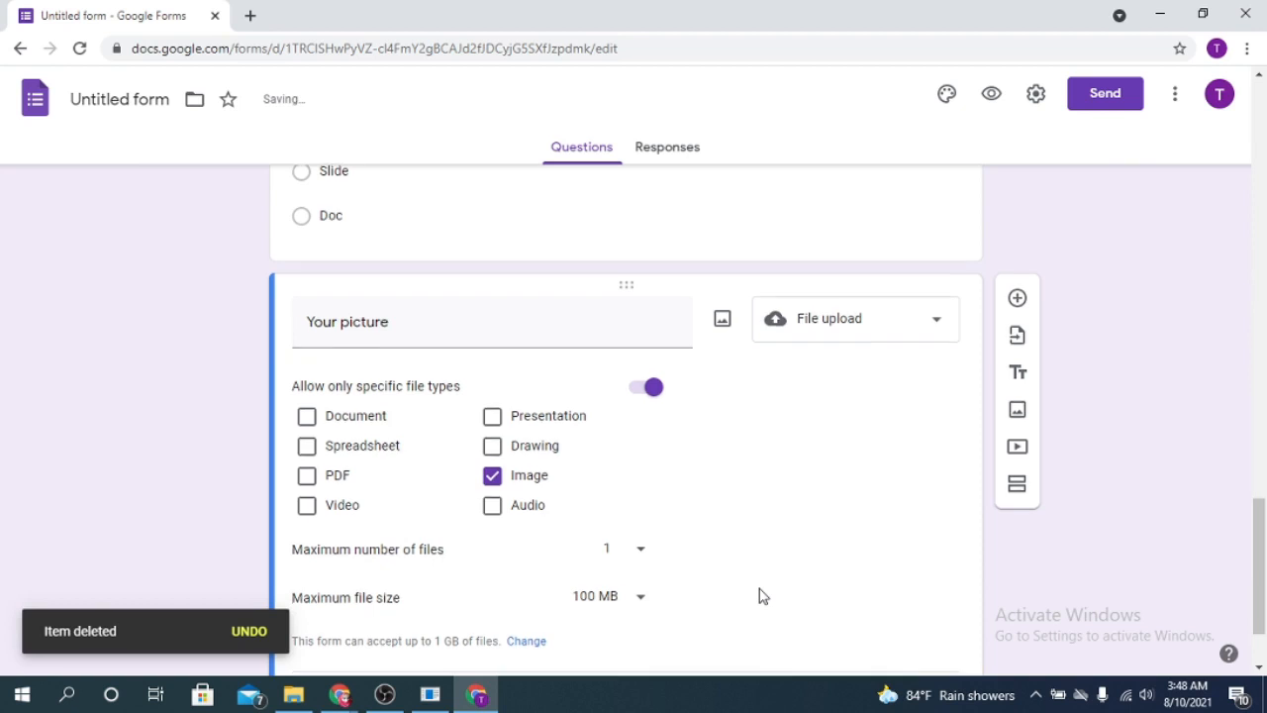
double_click(779, 377)
left_click(871, 410)
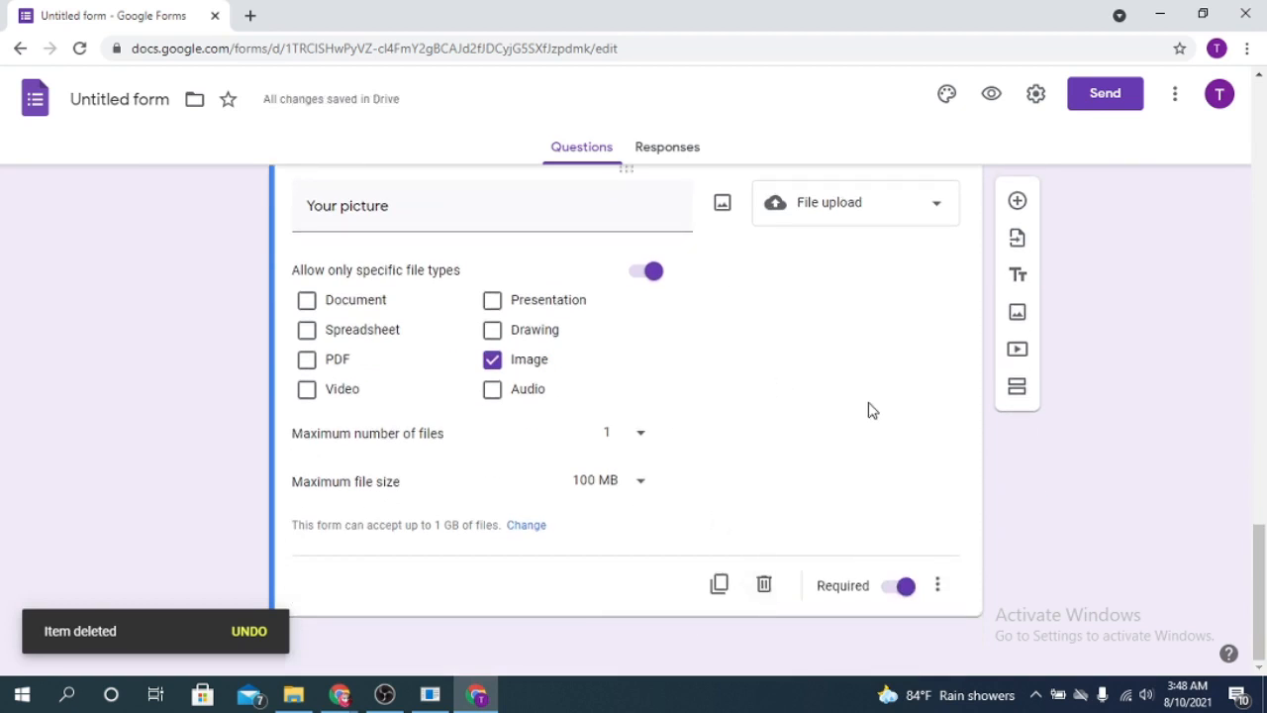
left_click(721, 585)
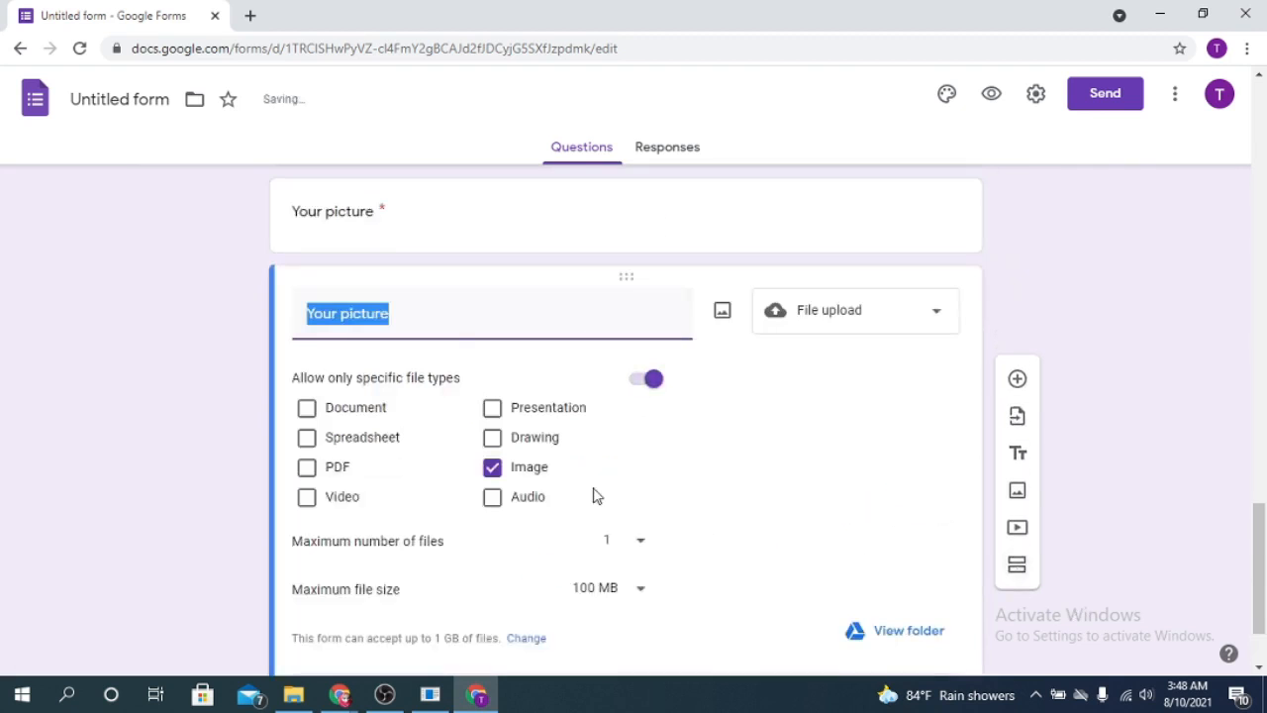
left_click(406, 311)
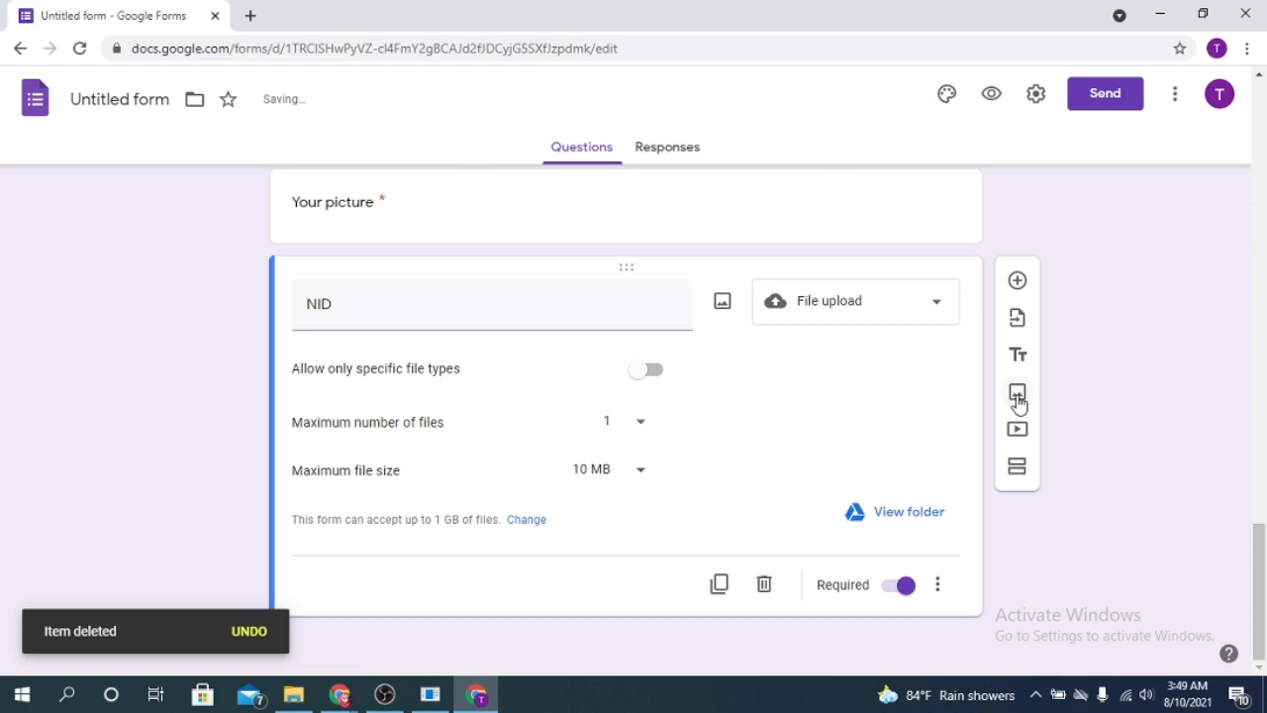
- Open Add image and look through the camera, photos, image search and URL options
left_click(1018, 393)
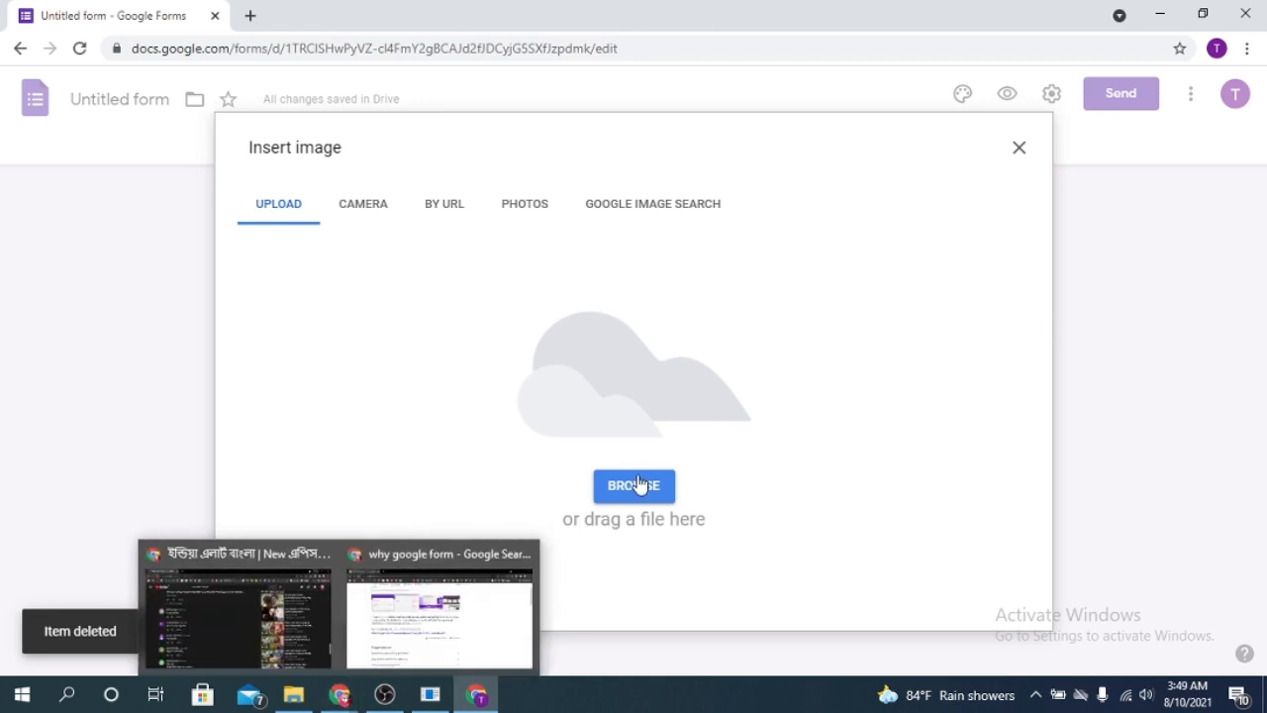
left_click(386, 210)
left_click(519, 207)
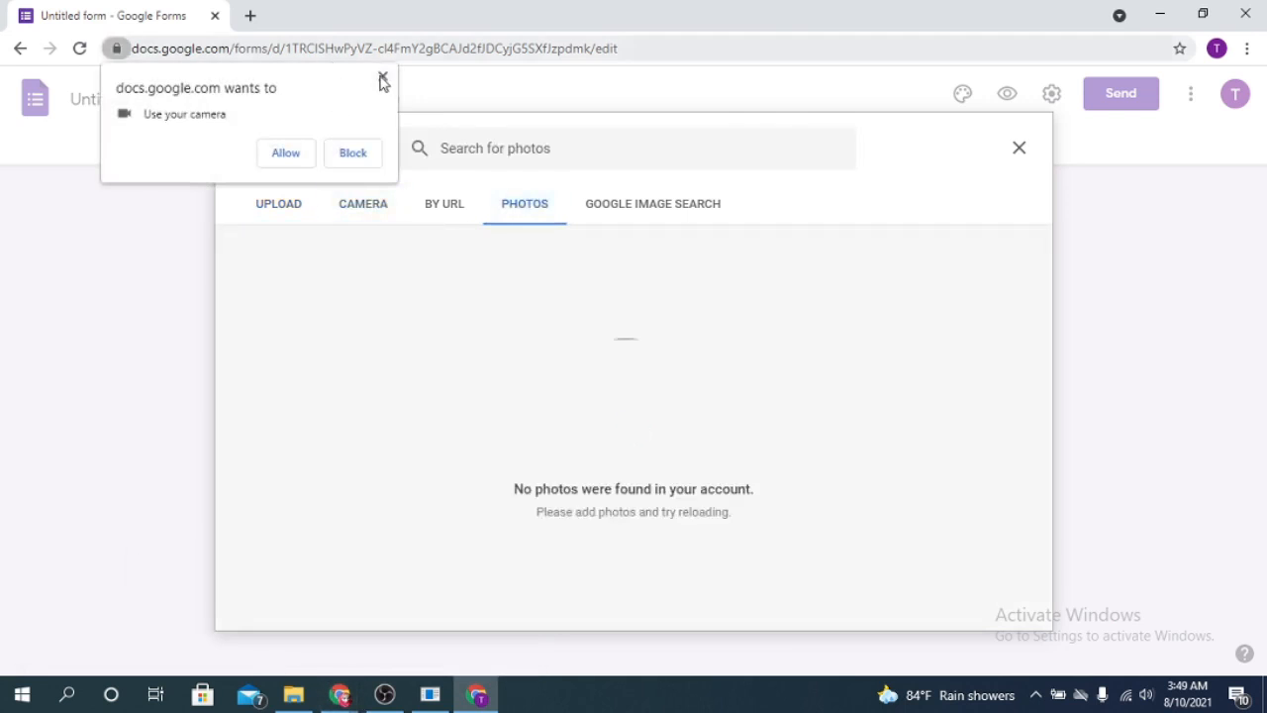
left_click(383, 79)
left_click(673, 206)
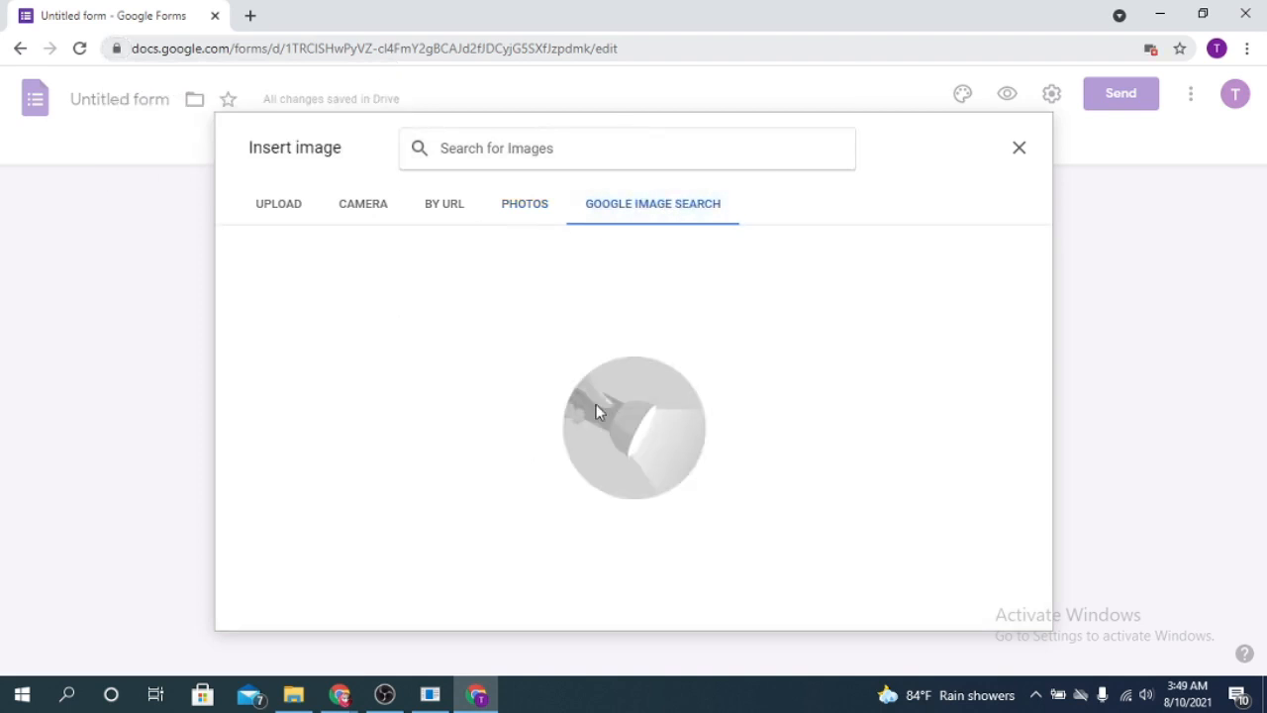
left_click(435, 215)
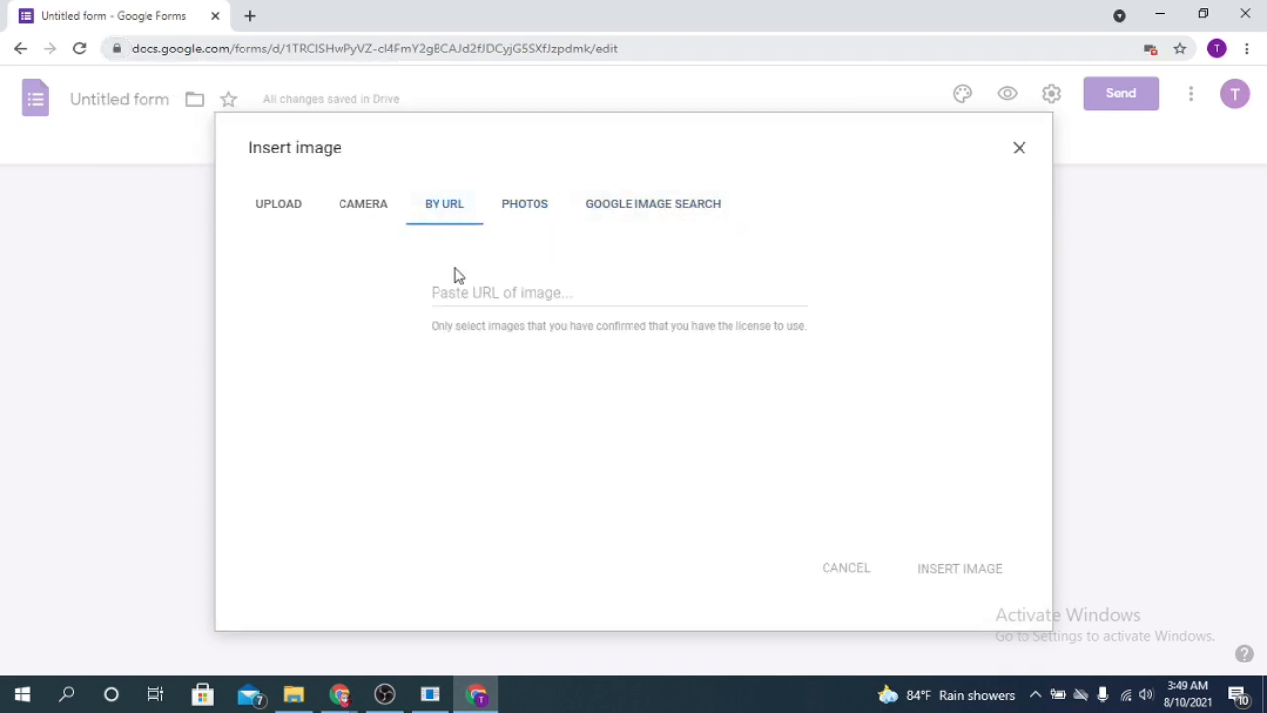
left_click(255, 216)
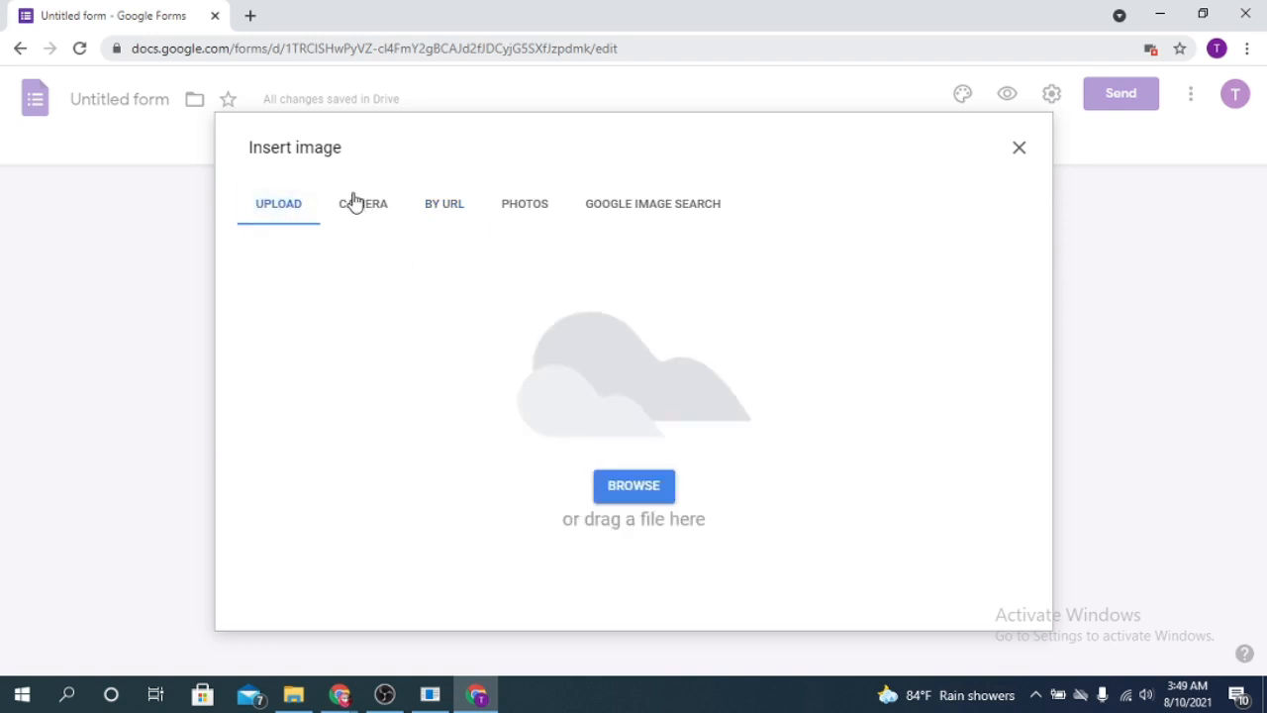
- Drag the hand-painted tree file from Downloads onto the Upload drop zone
left_click(293, 694)
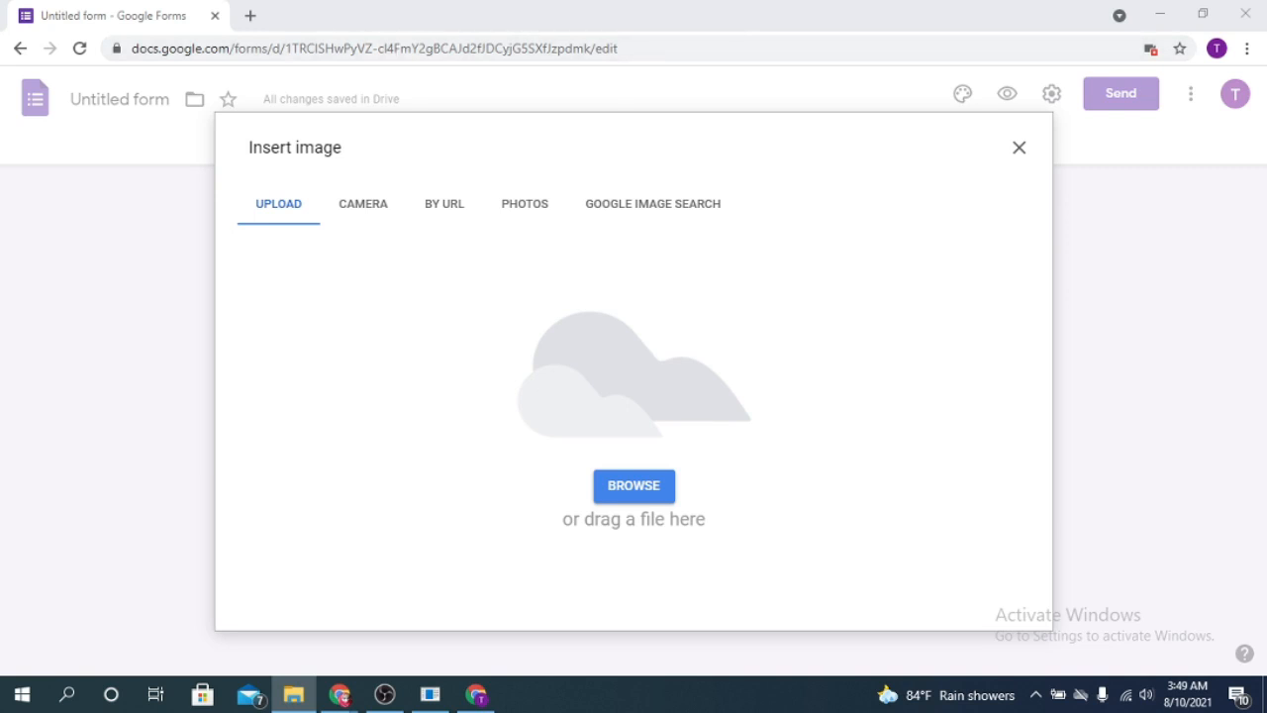
scroll(940, 356, "down", 3)
left_click(785, 336)
left_click_drag(785, 337, 462, 362)
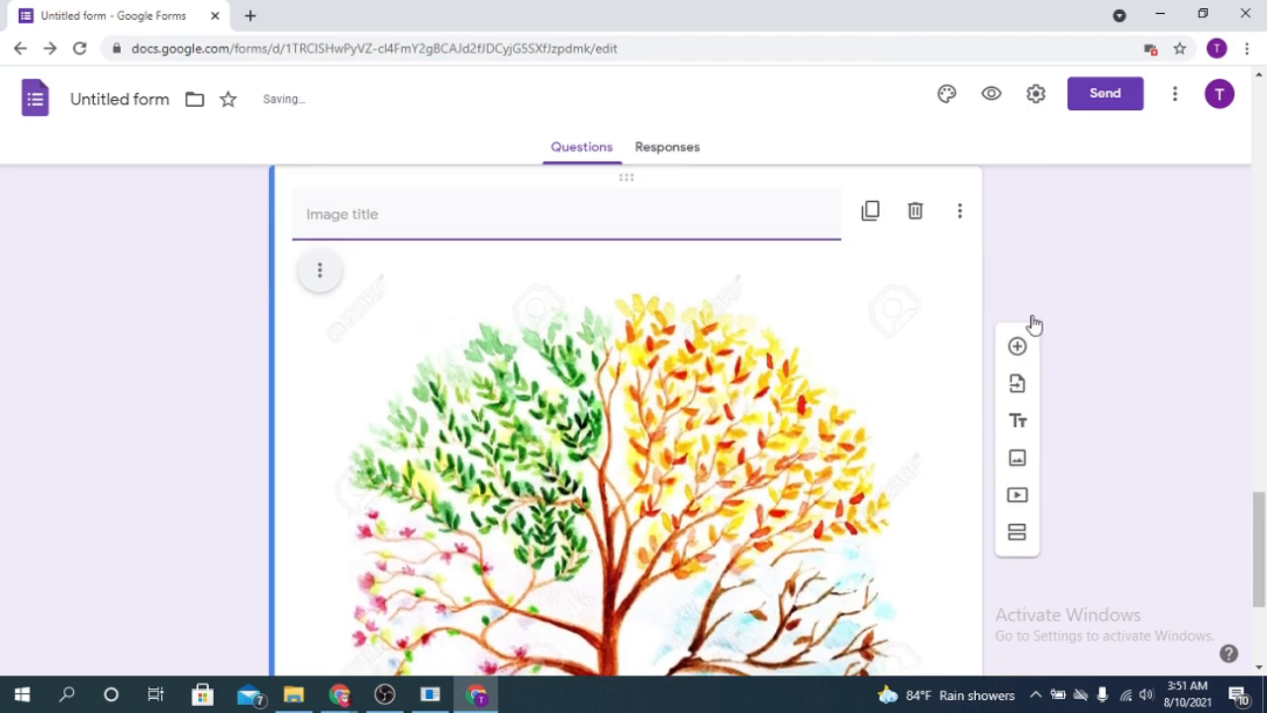
- Add a blank multiple-choice question with Option 1 below the tree image item
left_click(1017, 201)
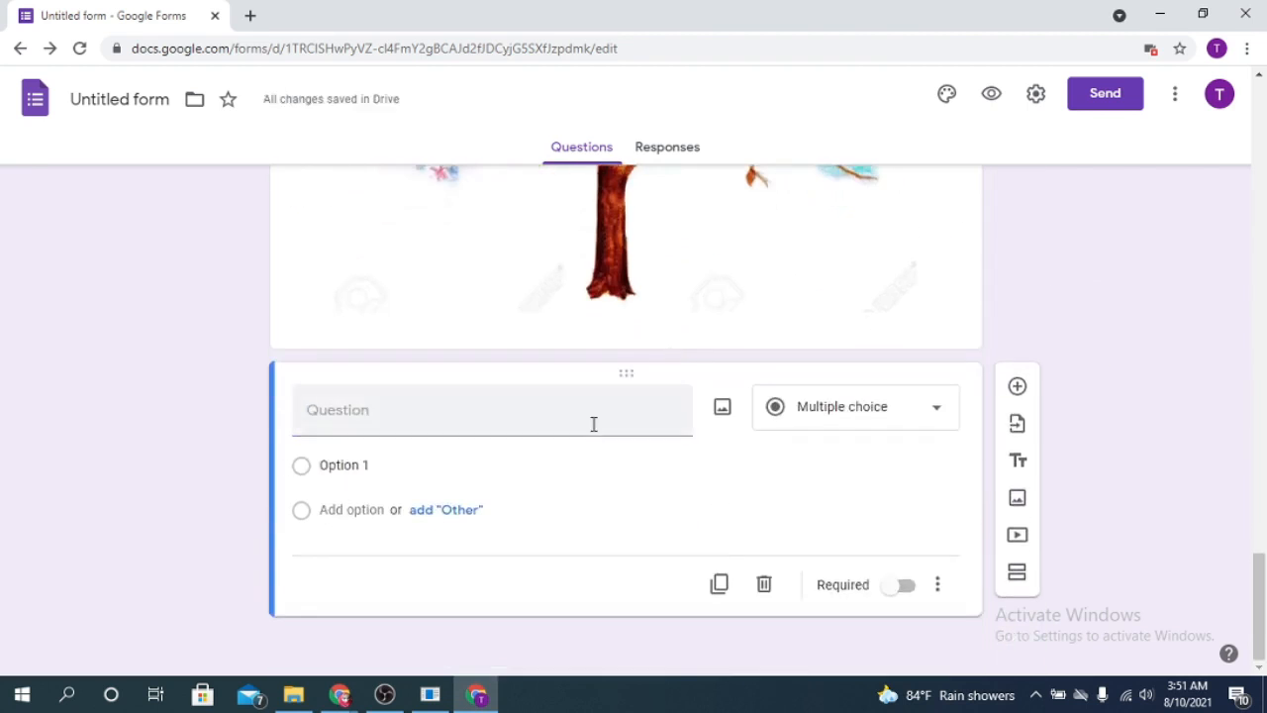
scroll(718, 422, "up", 6)
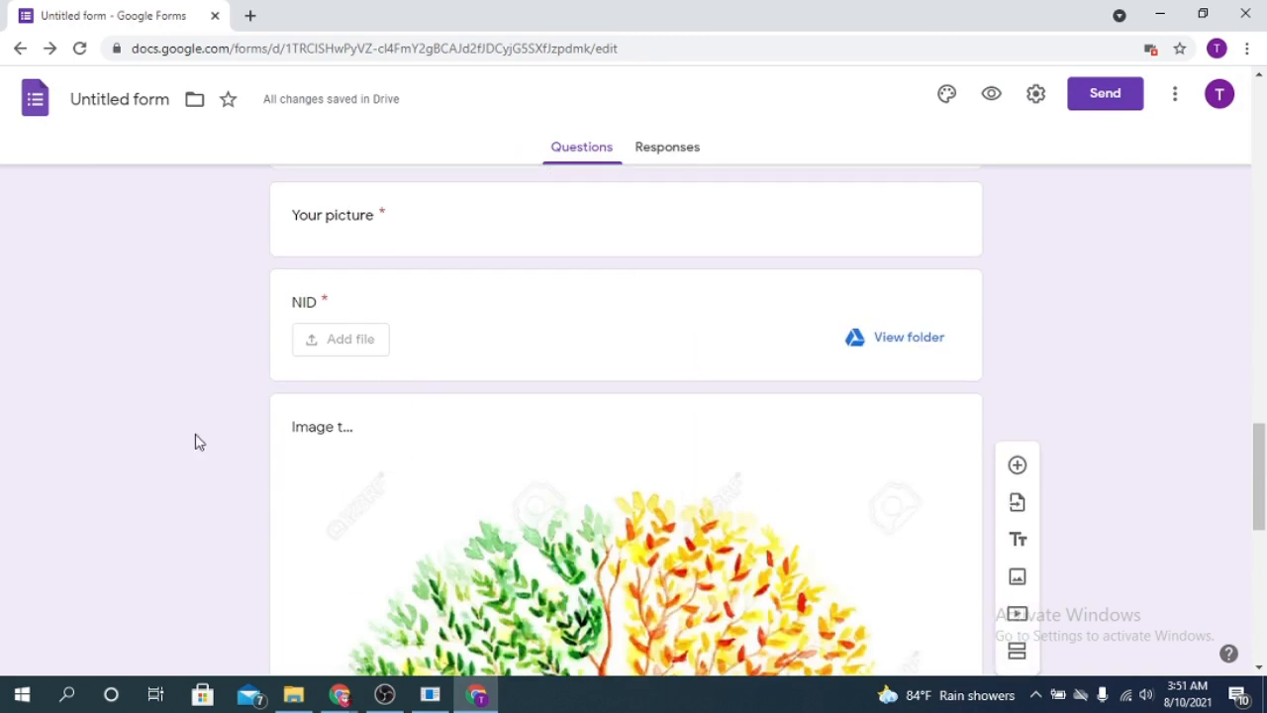
left_click(362, 430)
scroll(684, 416, "down", 5)
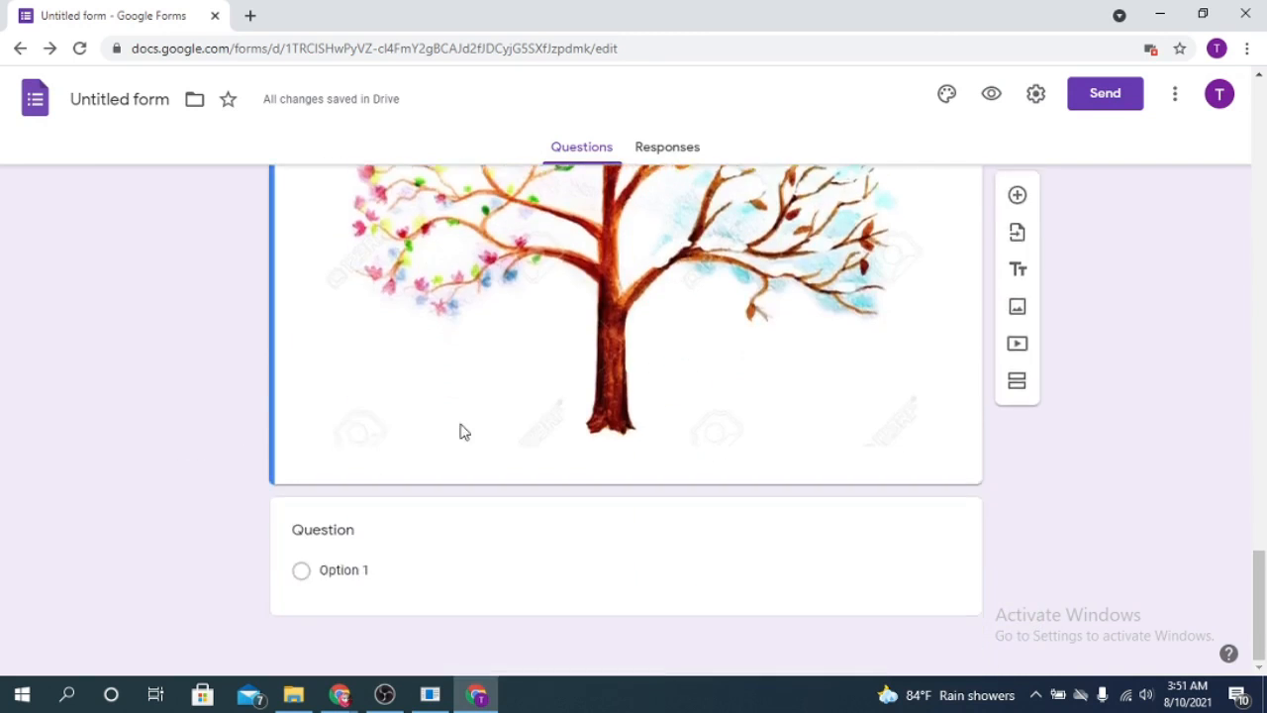
scroll(693, 432, "up", 1)
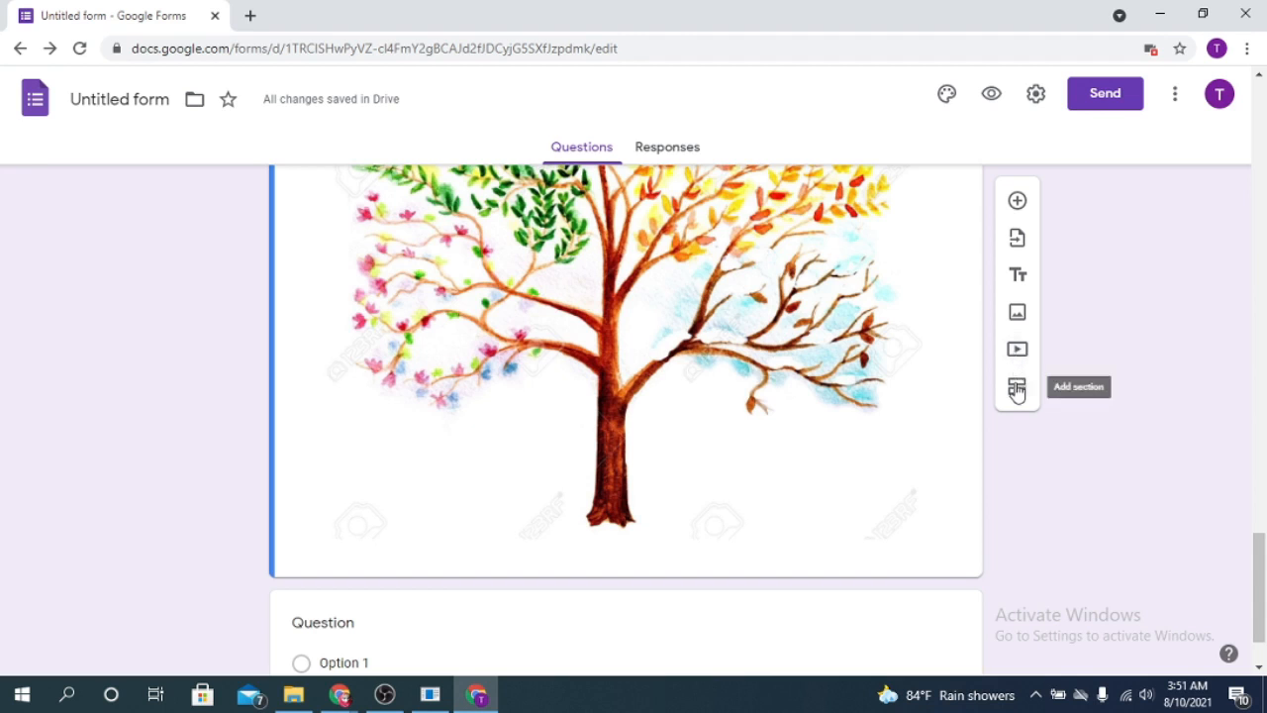
left_click(1016, 389)
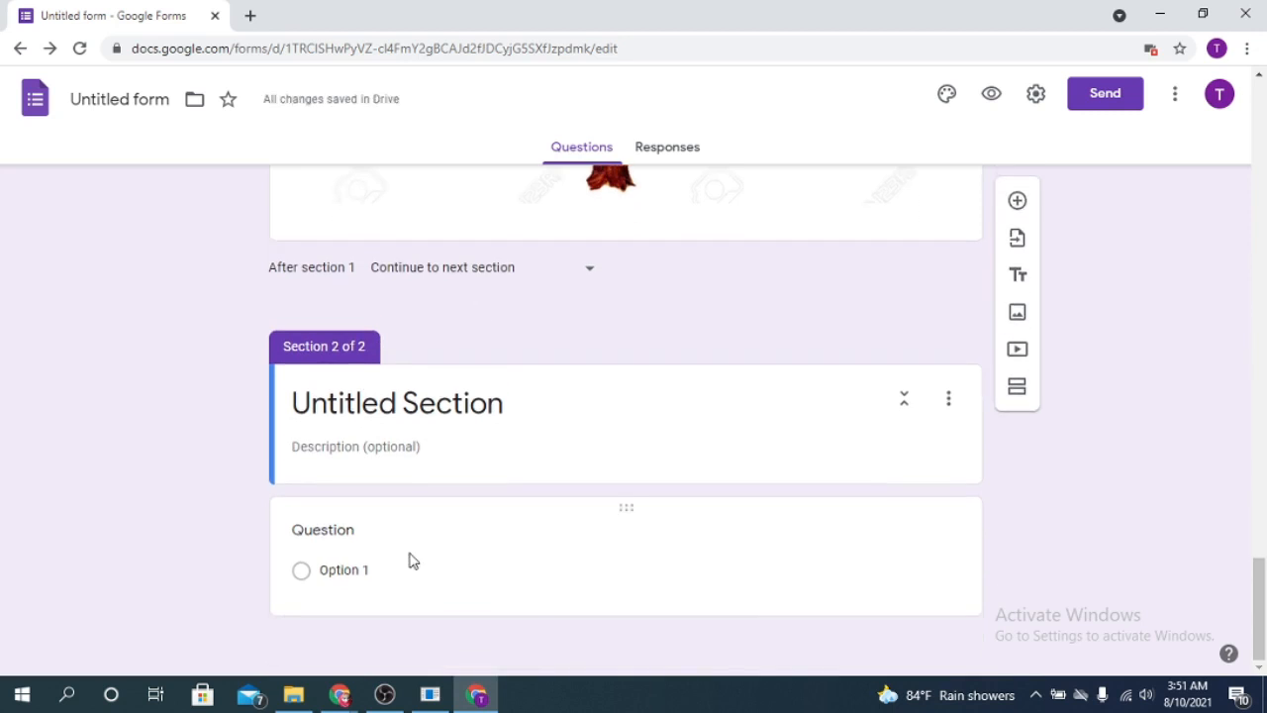
left_click(358, 403)
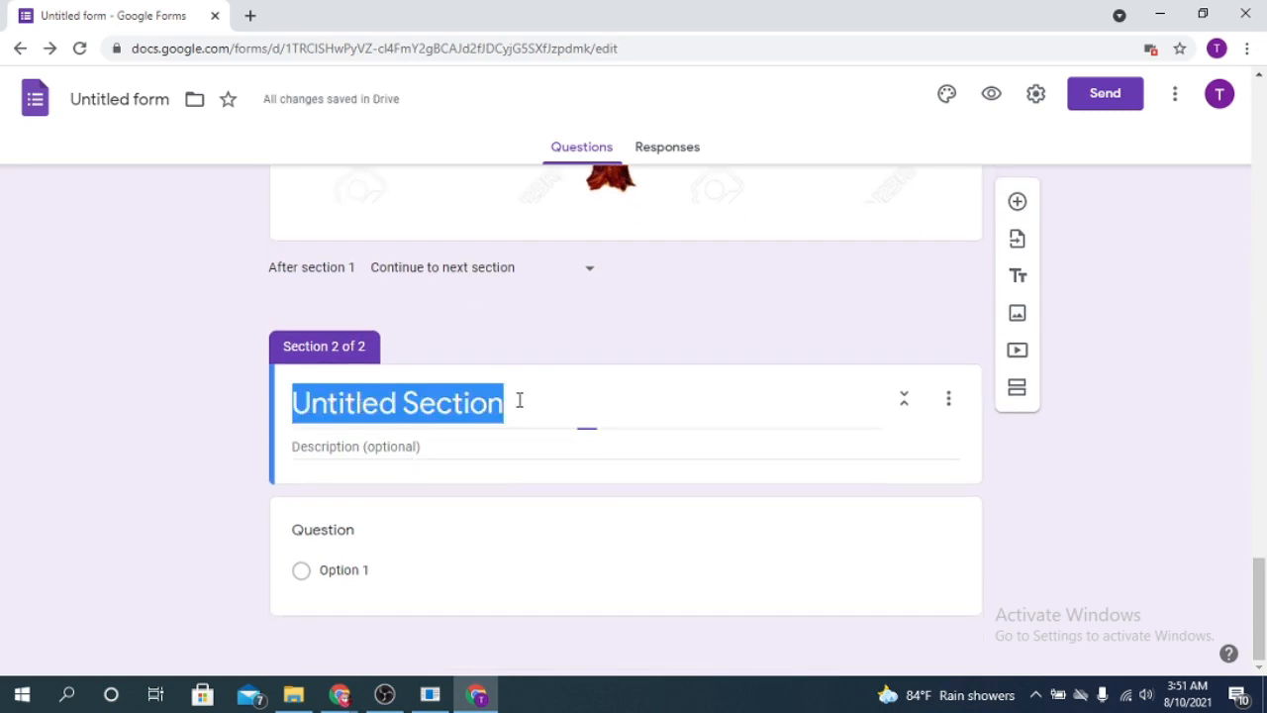
key("BackSpace")
type("Ima")
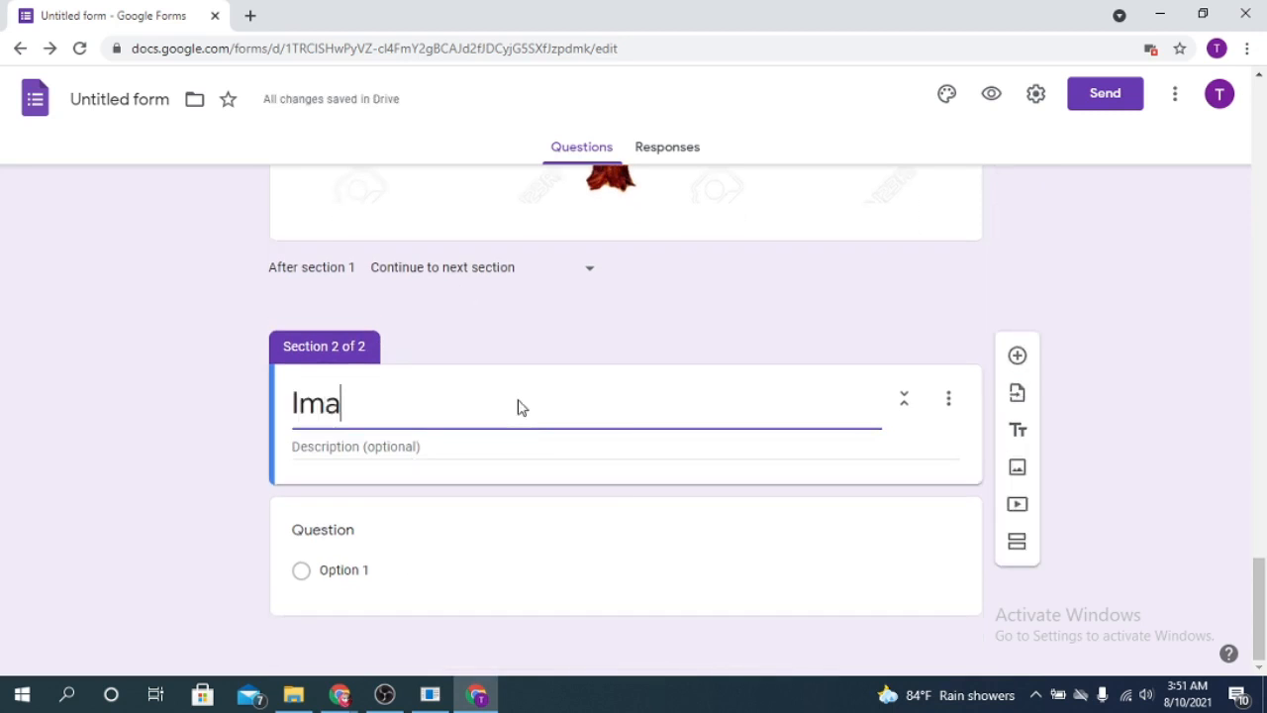
key("BackSpace")
key("BackSpace")
key("BackSpace")
type("2")
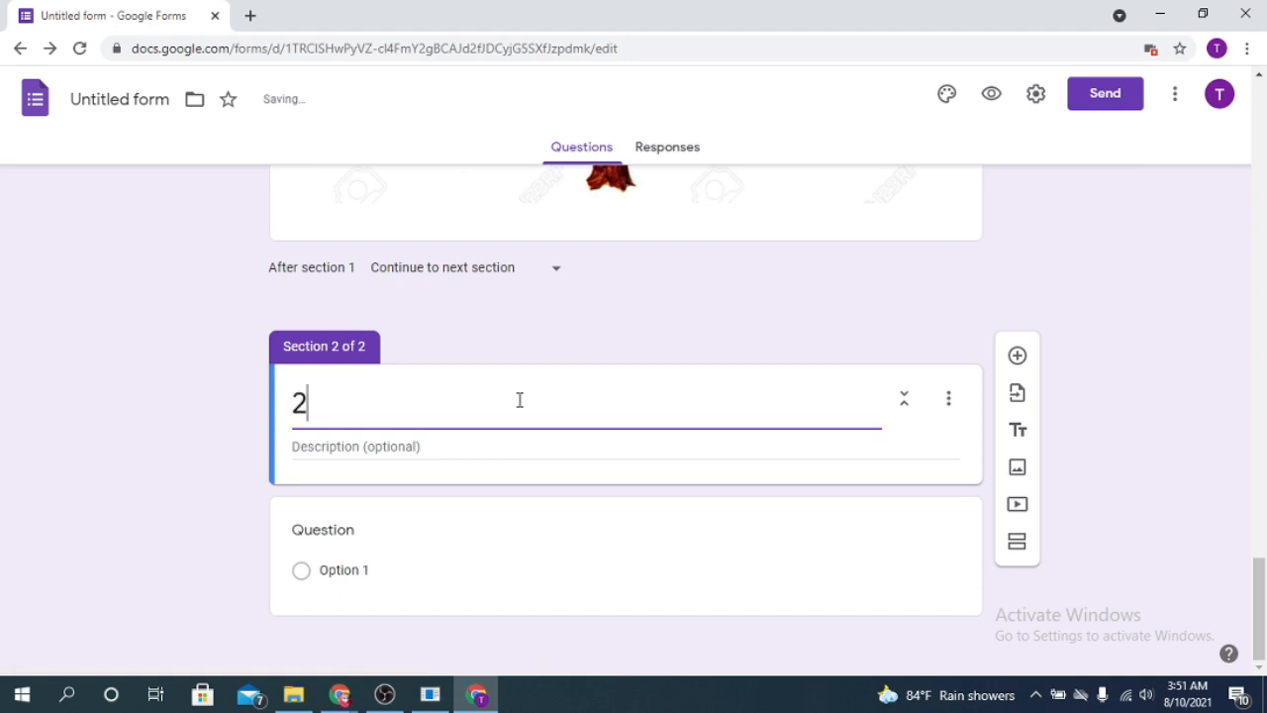
type("nd section")
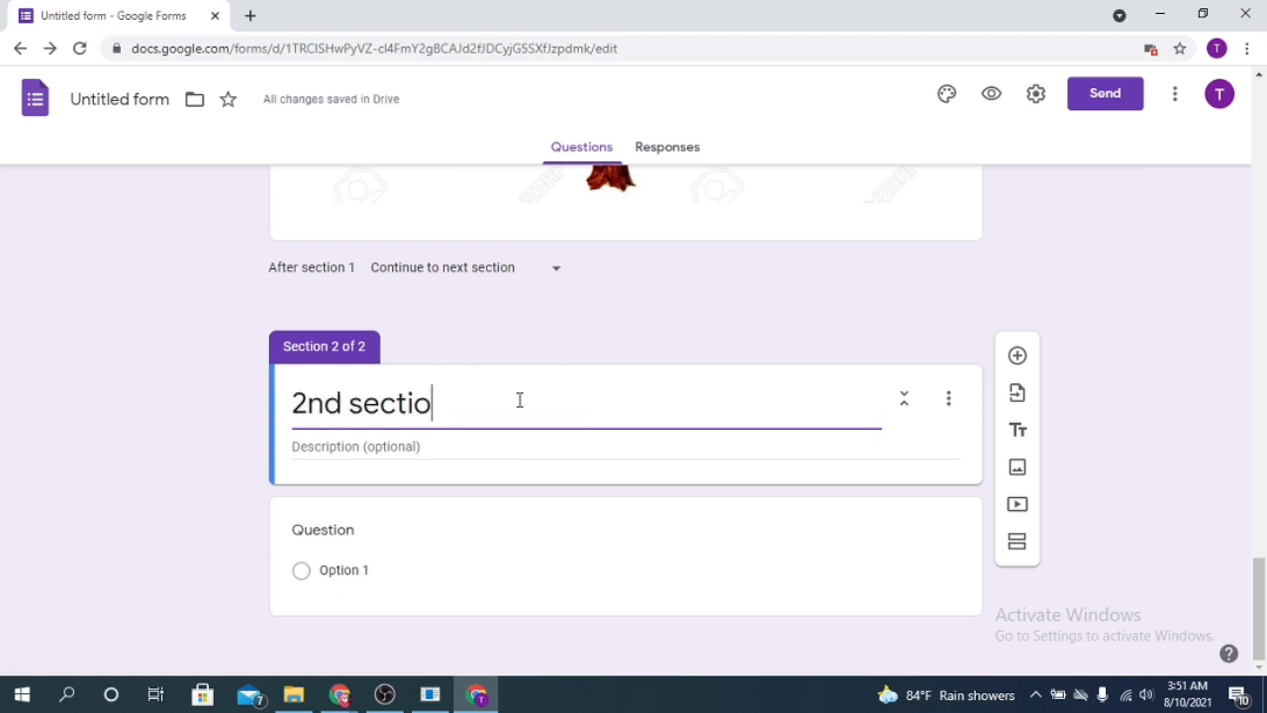
left_click(360, 510)
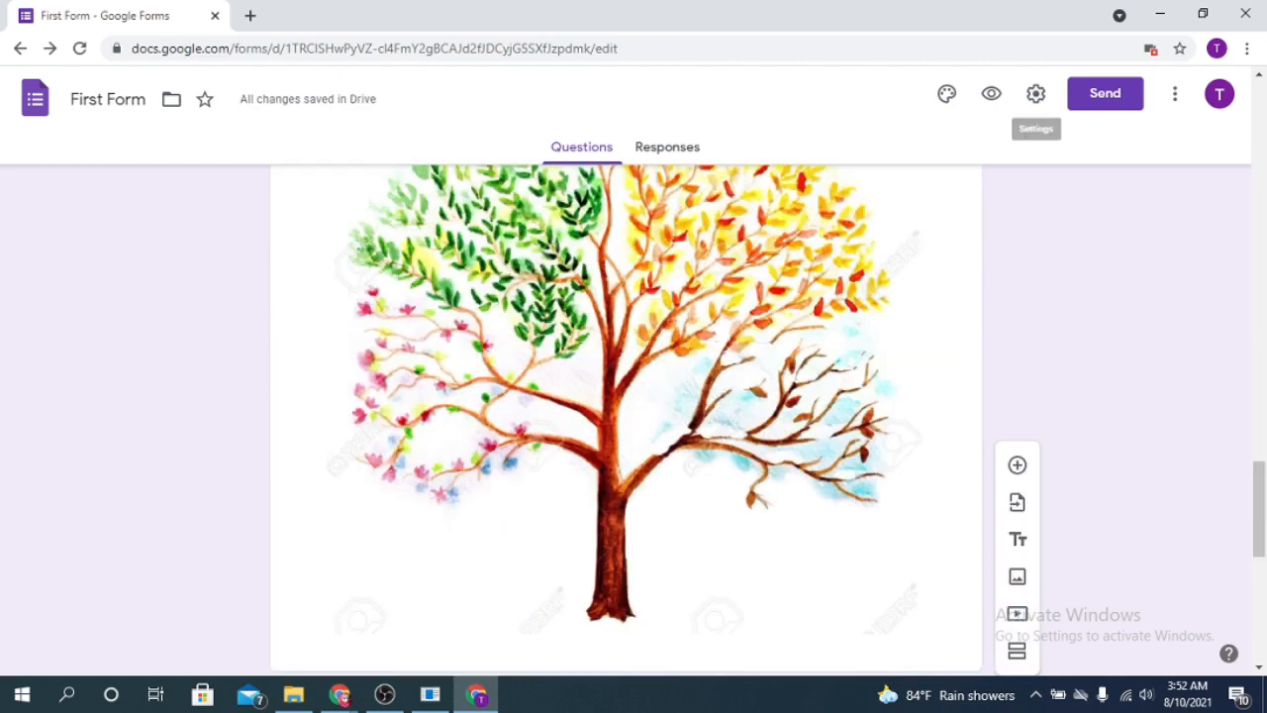
- In theme options, try the teal, blue, blue-grey and red-orange theme colours
left_click(948, 95)
scroll(744, 323, "up", 15)
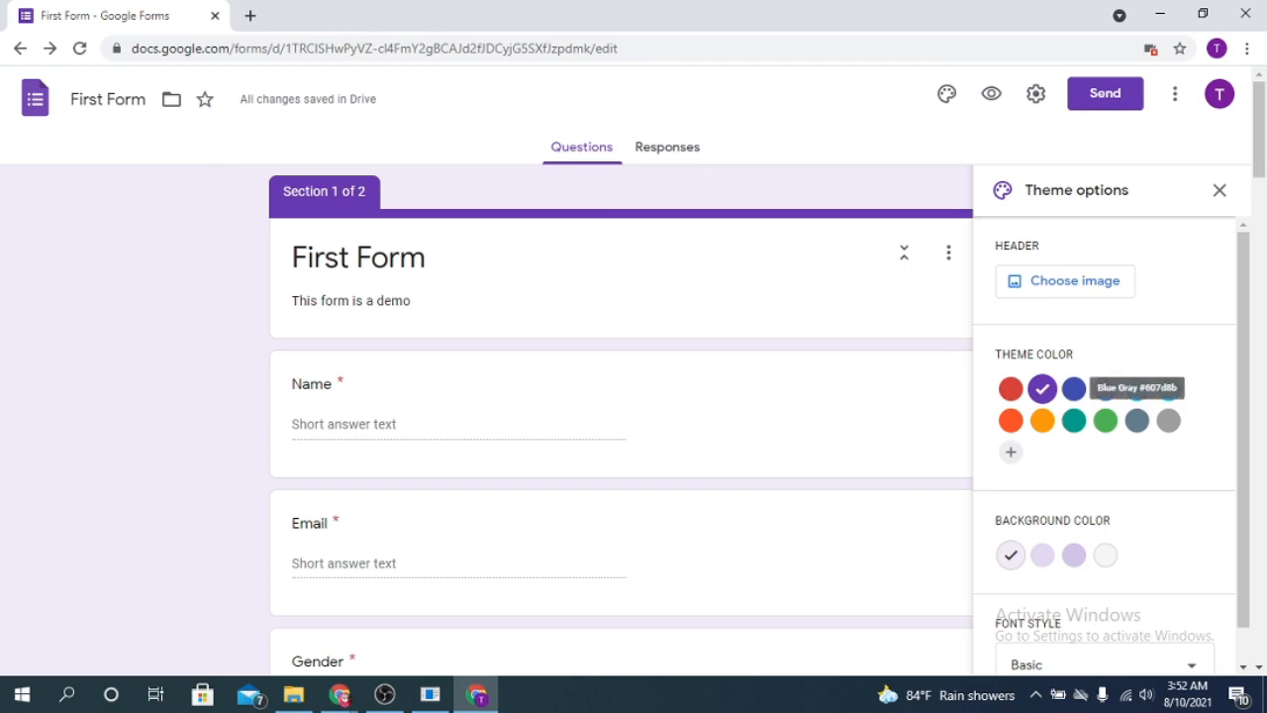
left_click(1075, 422)
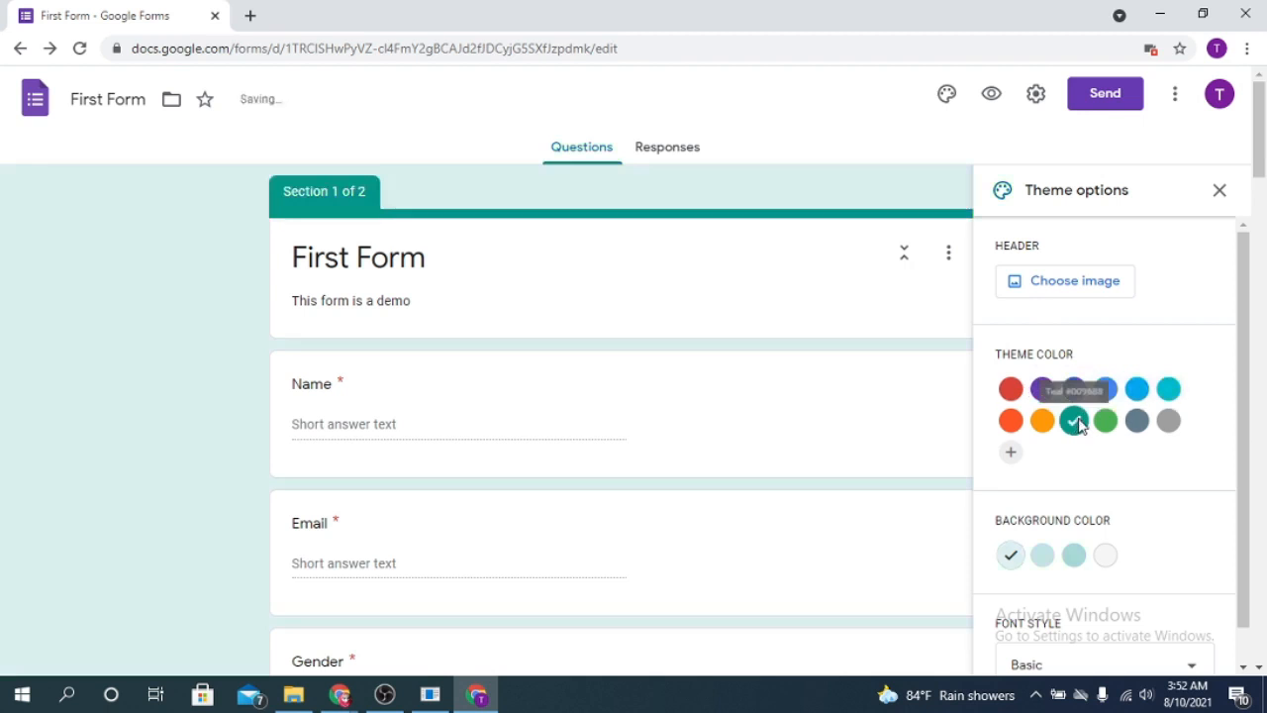
left_click(1106, 389)
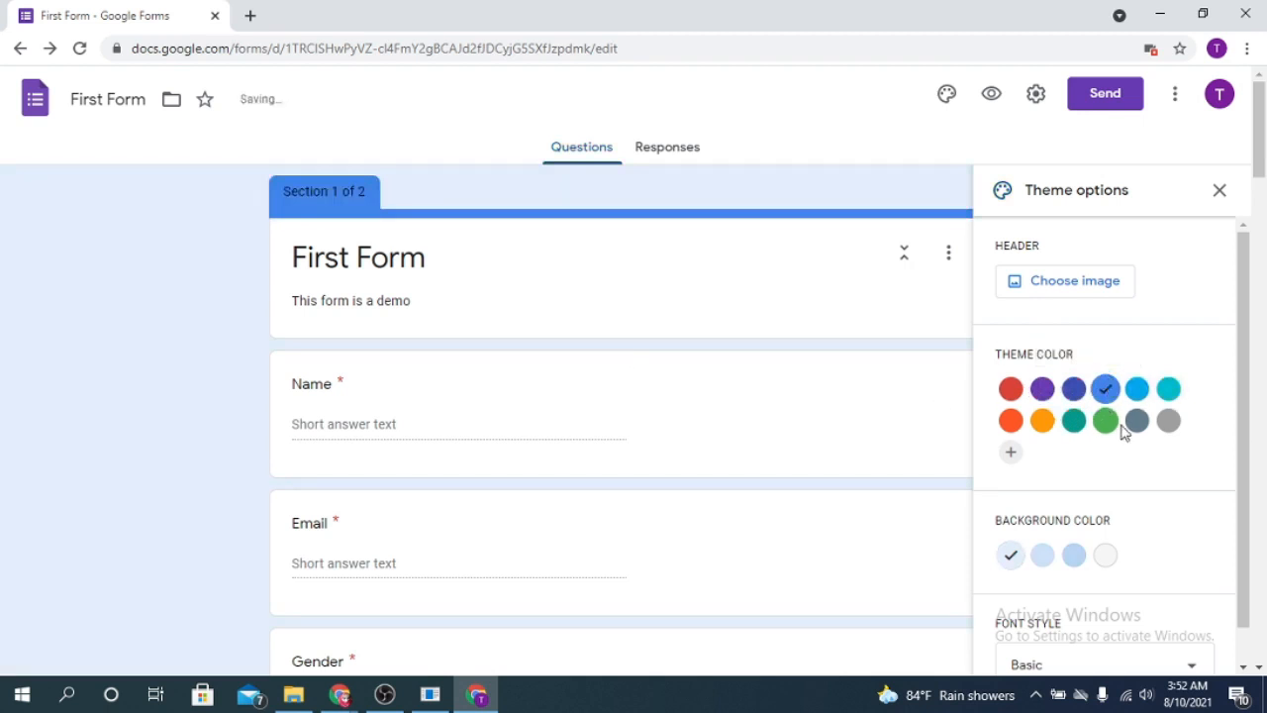
left_click(1138, 421)
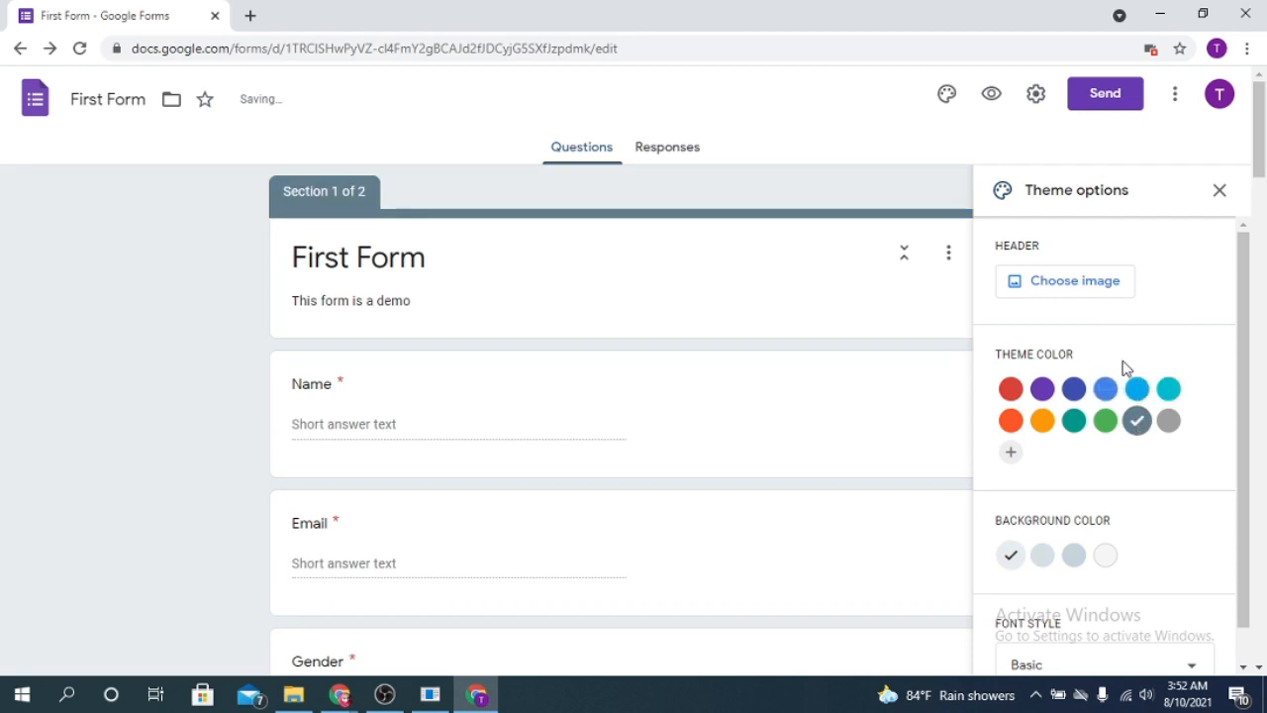
left_click(1011, 421)
scroll(1184, 530, "down", 1)
scroll(1184, 531, "up", 1)
scroll(1162, 469, "down", 1)
- Set the form's font style to Decorative, then switch it to Playful
left_click(1192, 613)
left_click(1063, 565)
left_click(1158, 628)
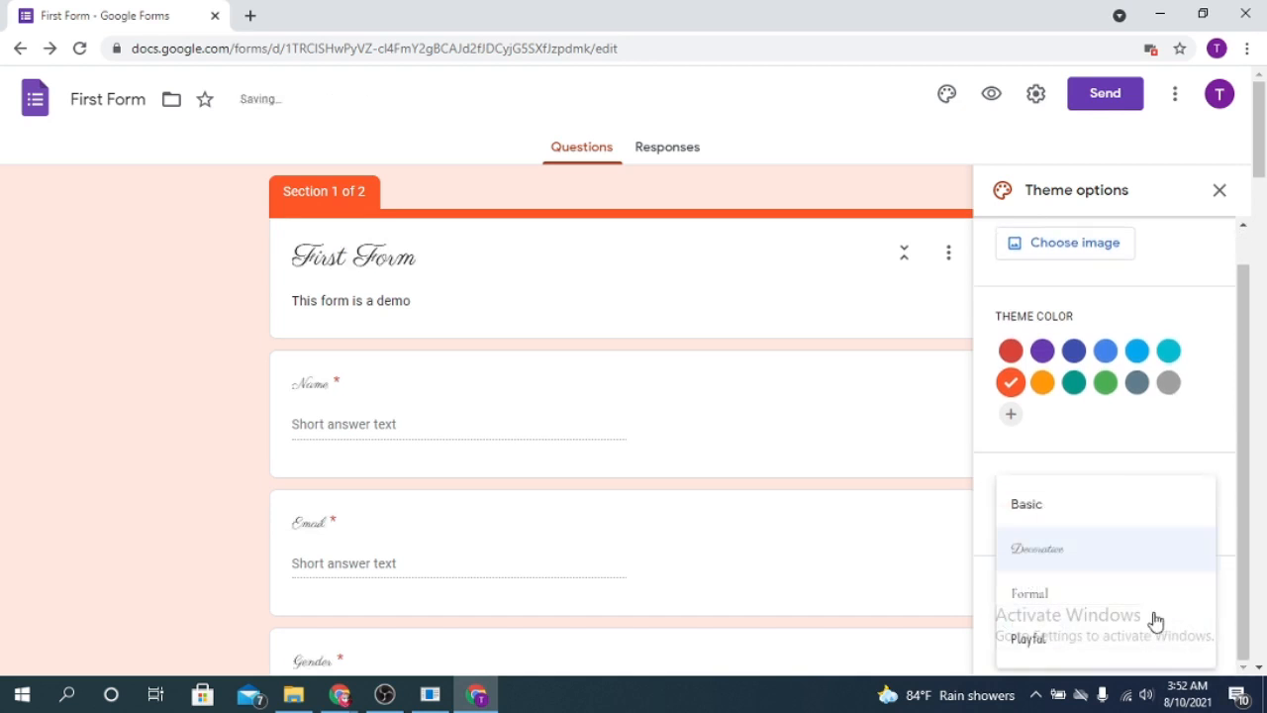
left_click(1029, 639)
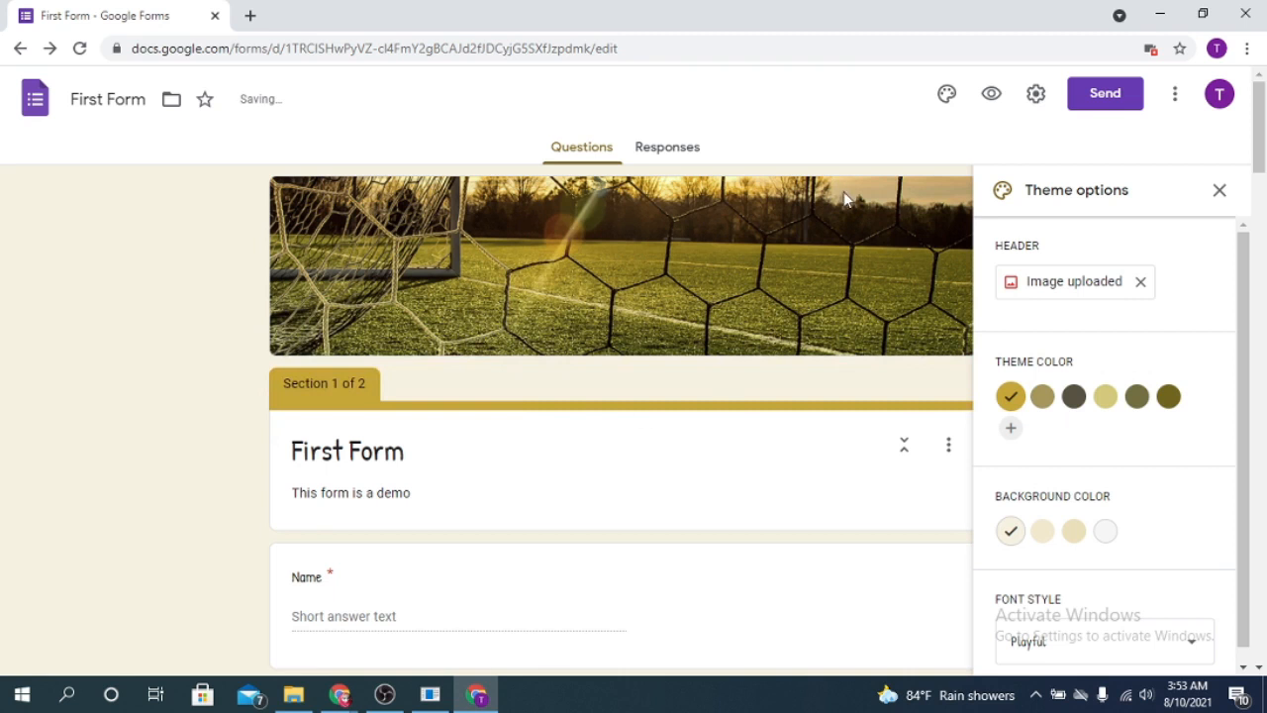
scroll(525, 432, "down", 5)
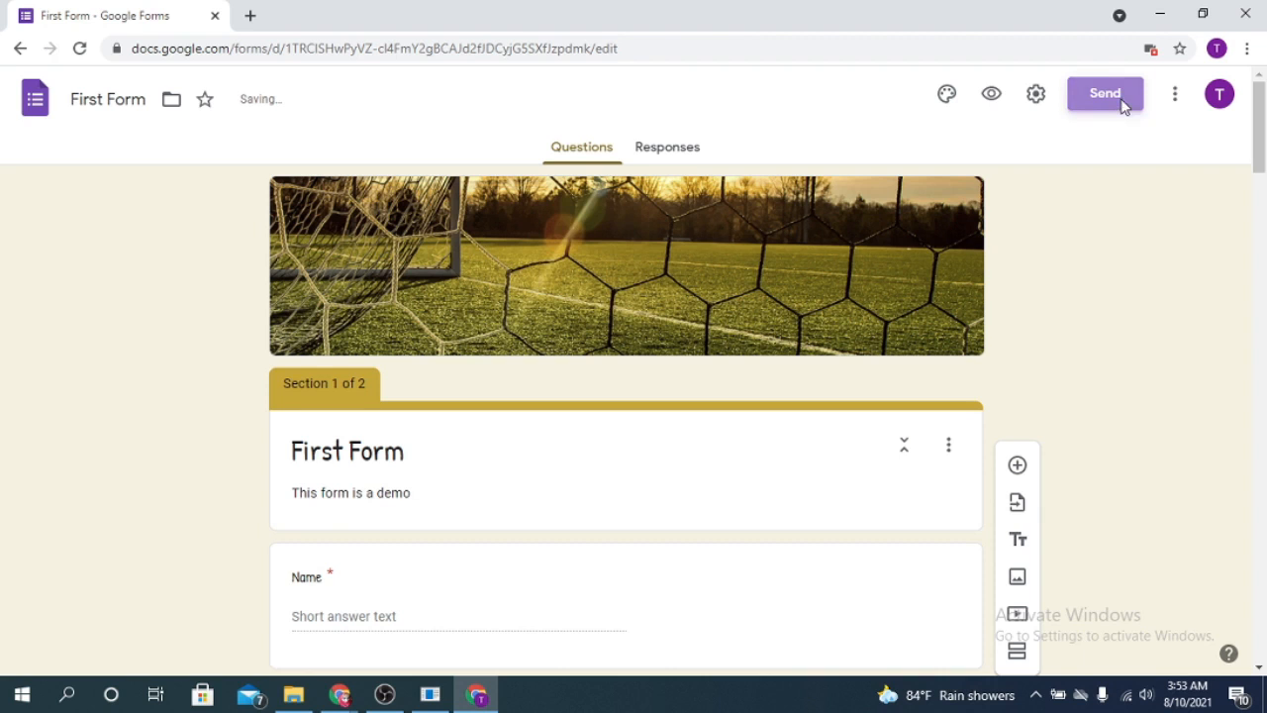
- Copy First Form's shortened forms.gle share link and close the Send form dialog
left_click(1124, 104)
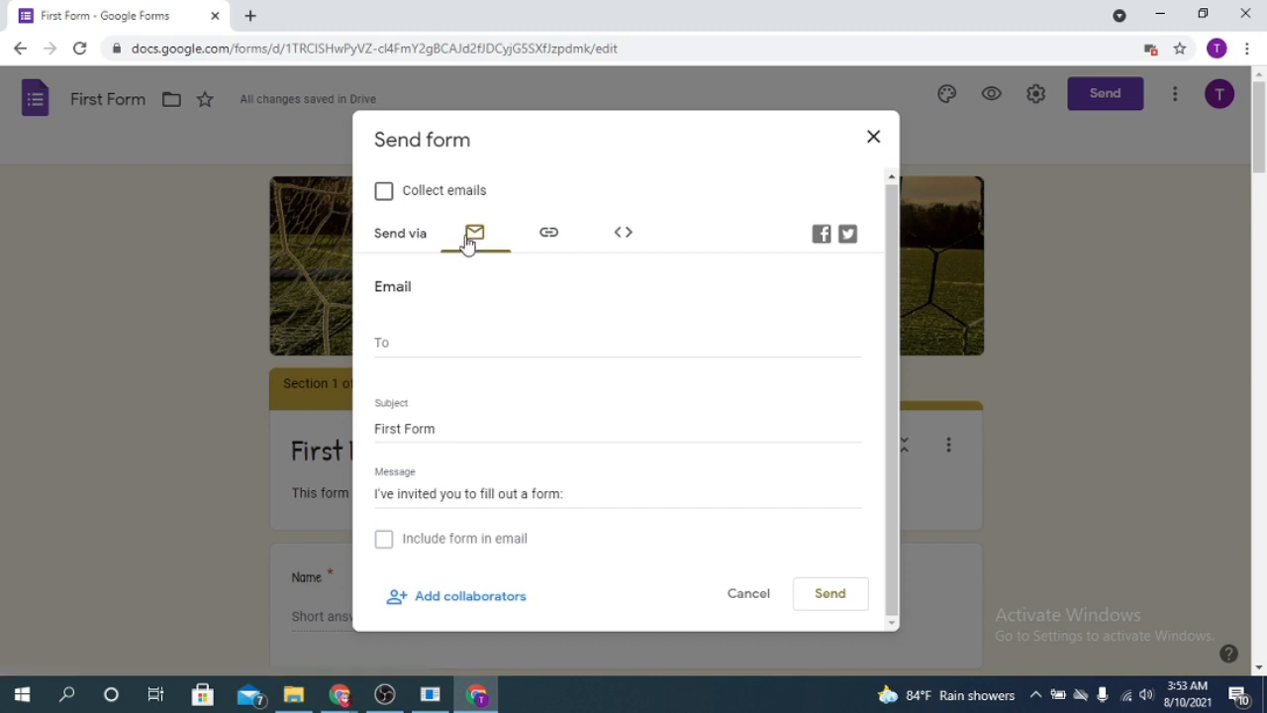
left_click(552, 237)
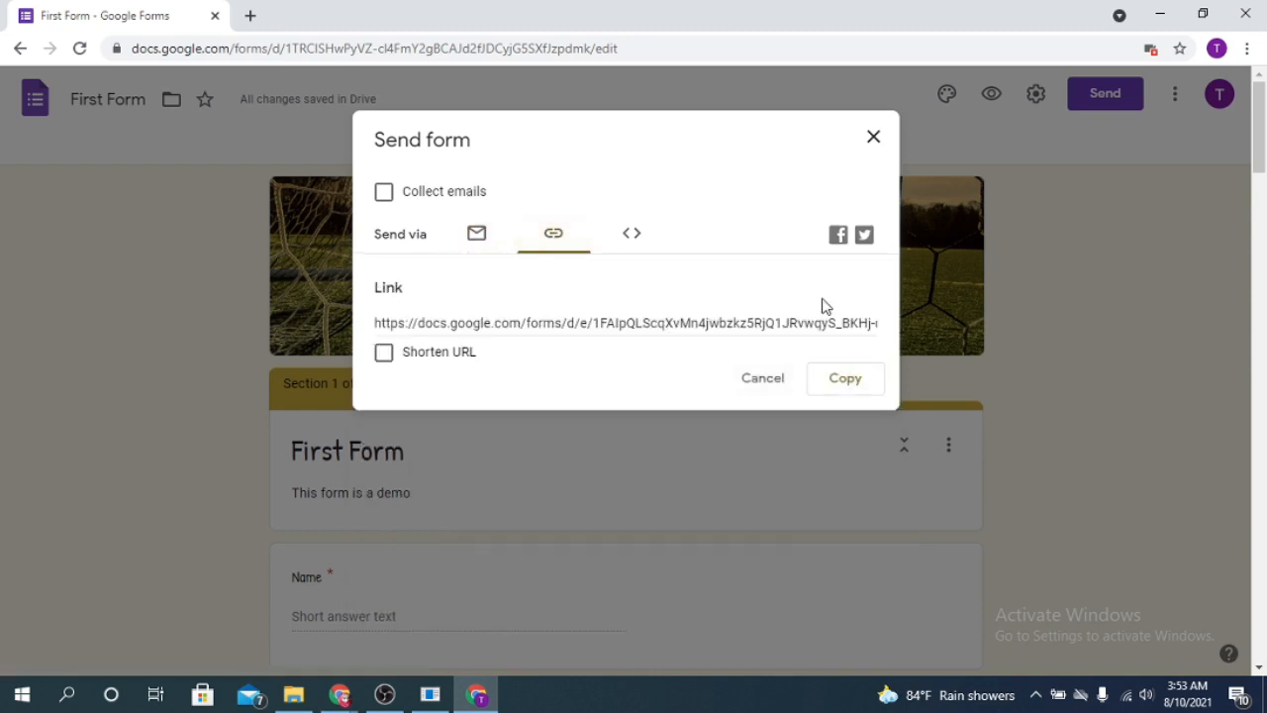
left_click(443, 356)
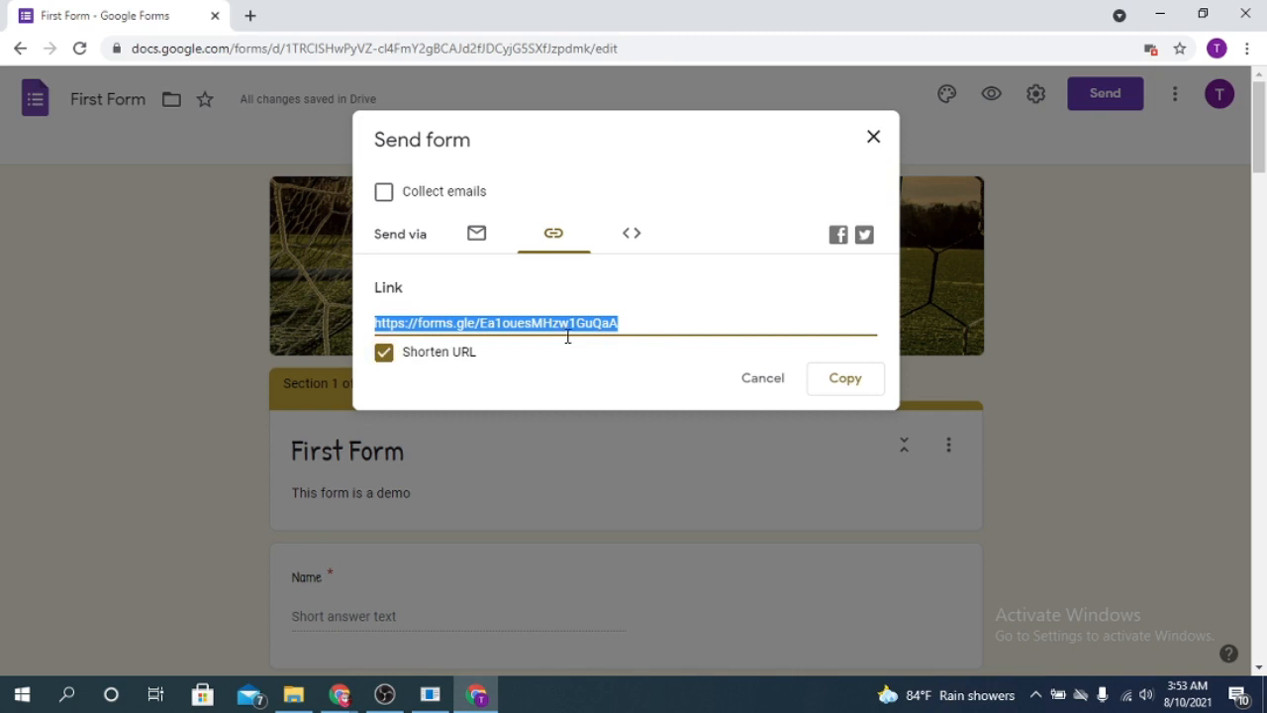
left_click(845, 380)
left_click(874, 137)
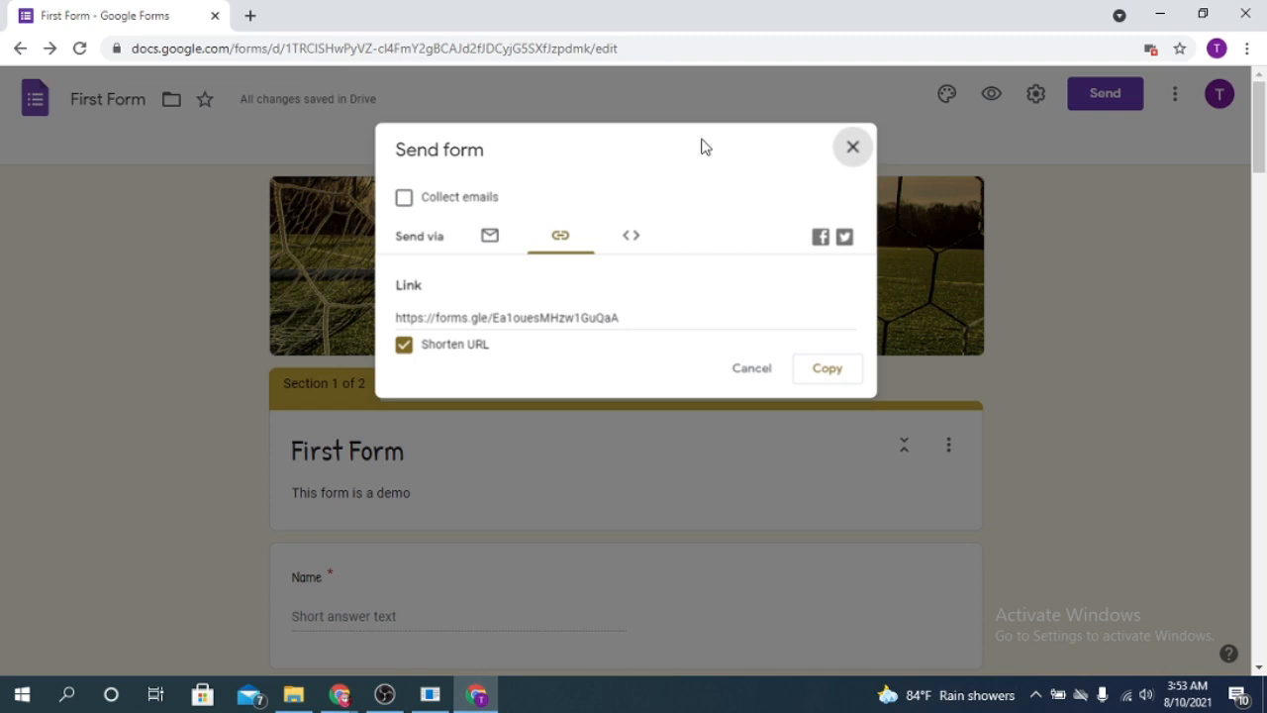
left_click(854, 146)
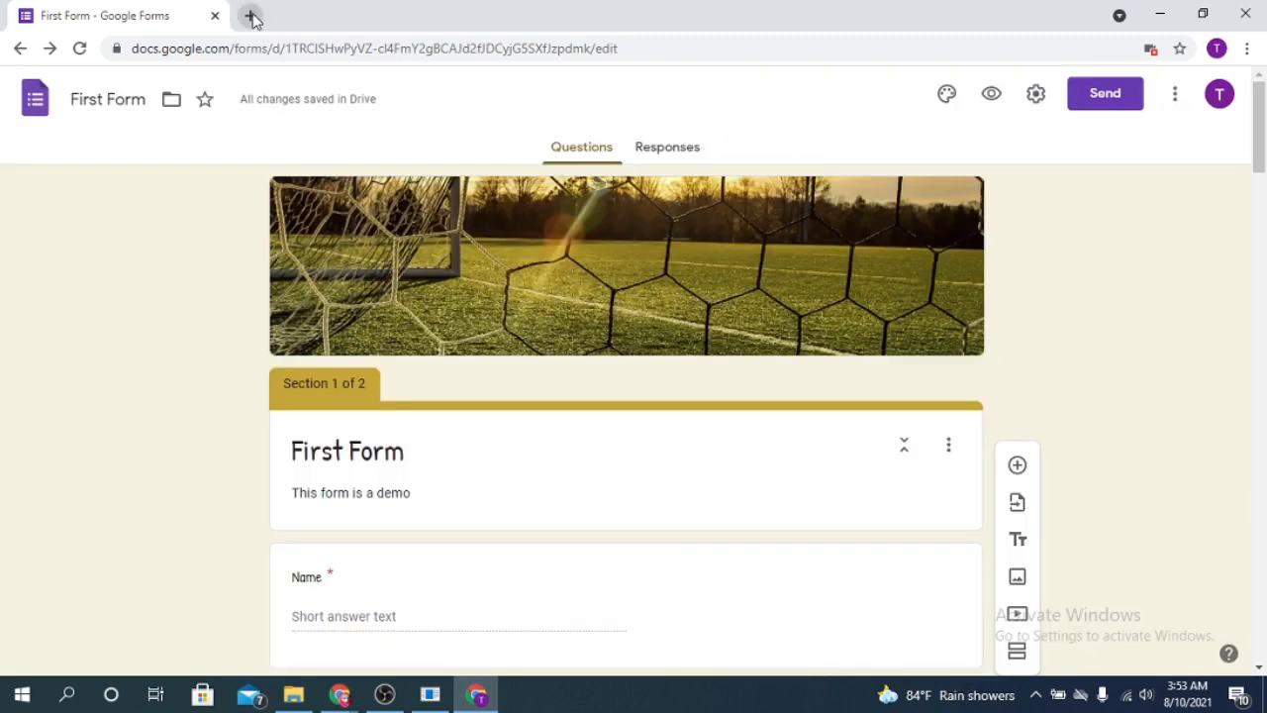
- Load the live First Form in a new browser tab from the copied link
left_click(250, 15)
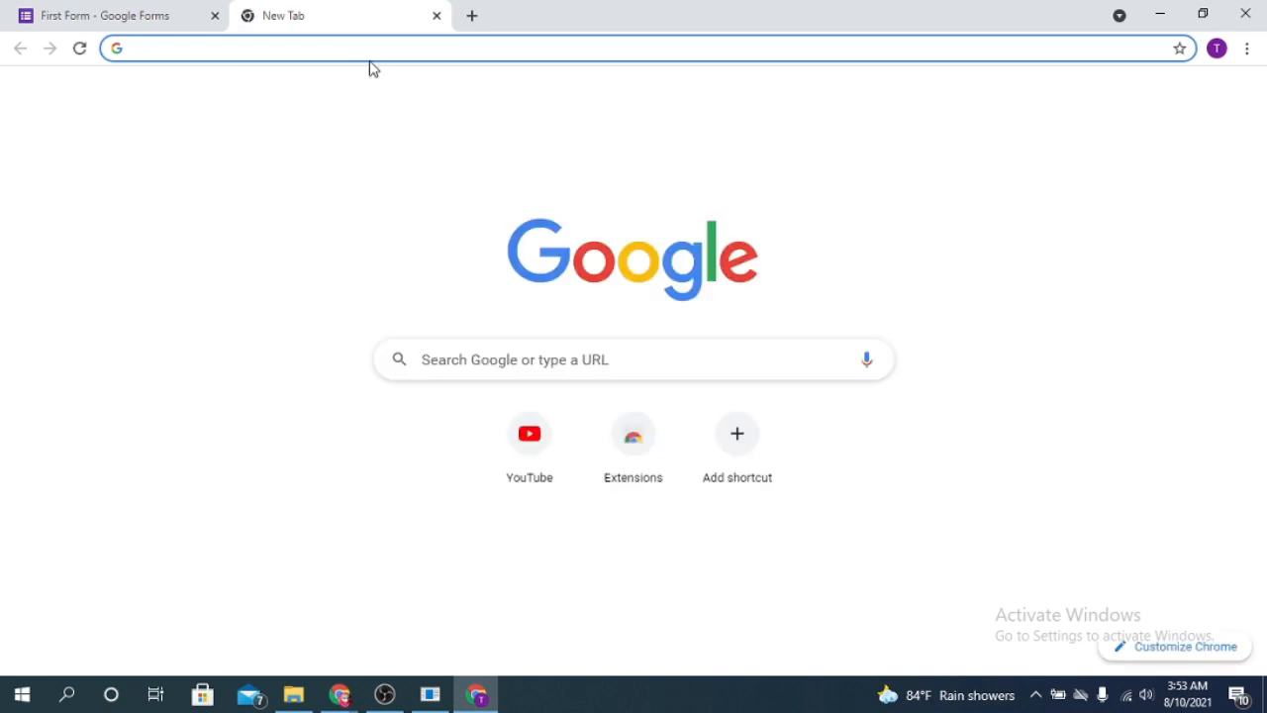
key("ctrl+v")
key("Return")
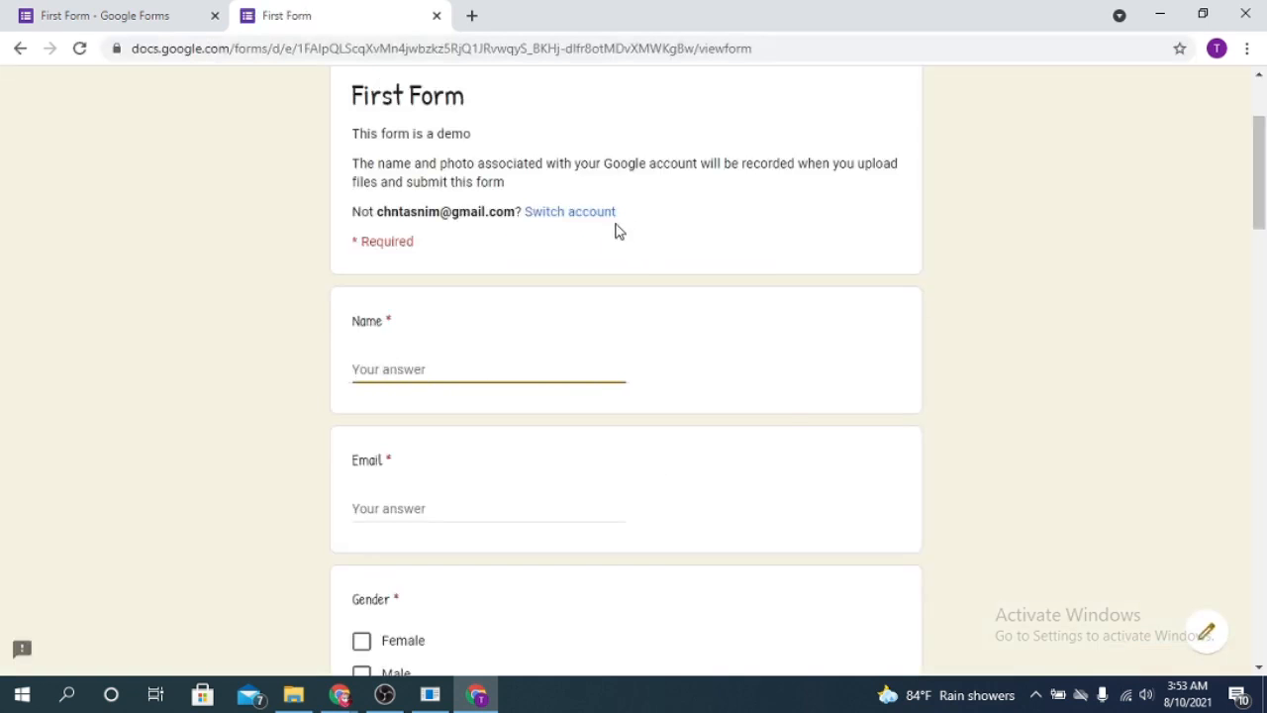
scroll(912, 374, "down", 15)
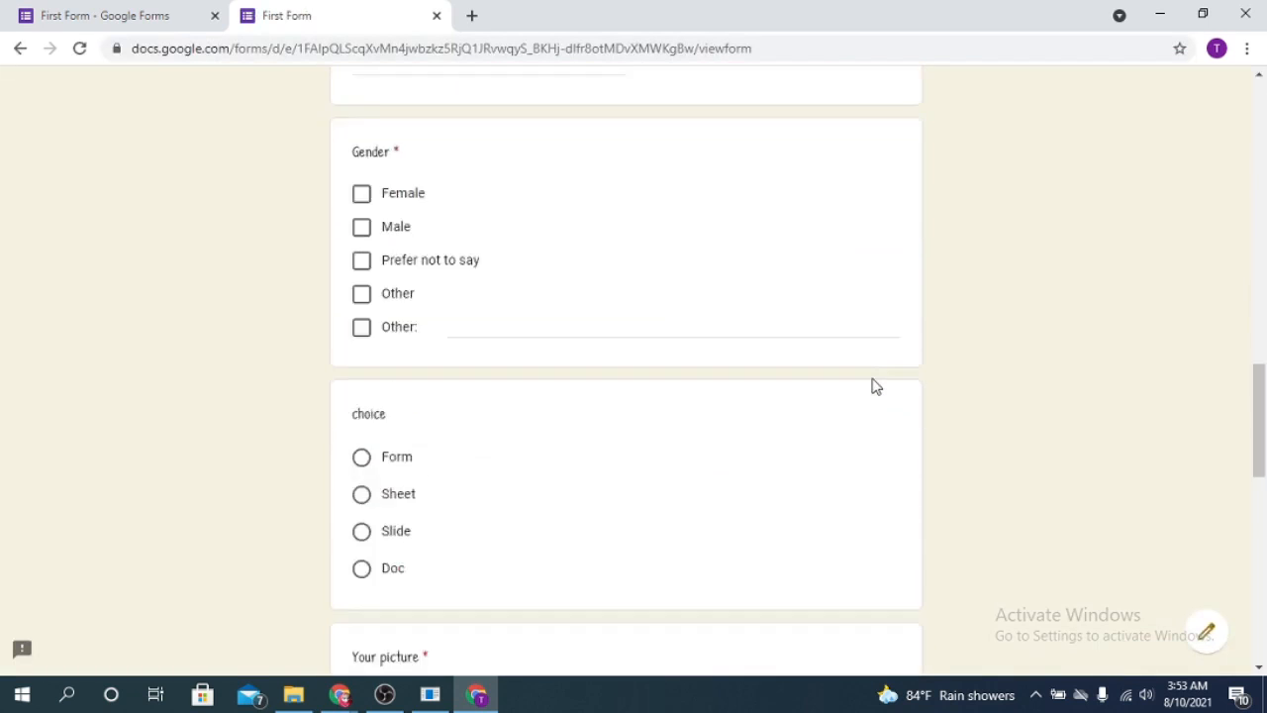
scroll(872, 401, "up", 15)
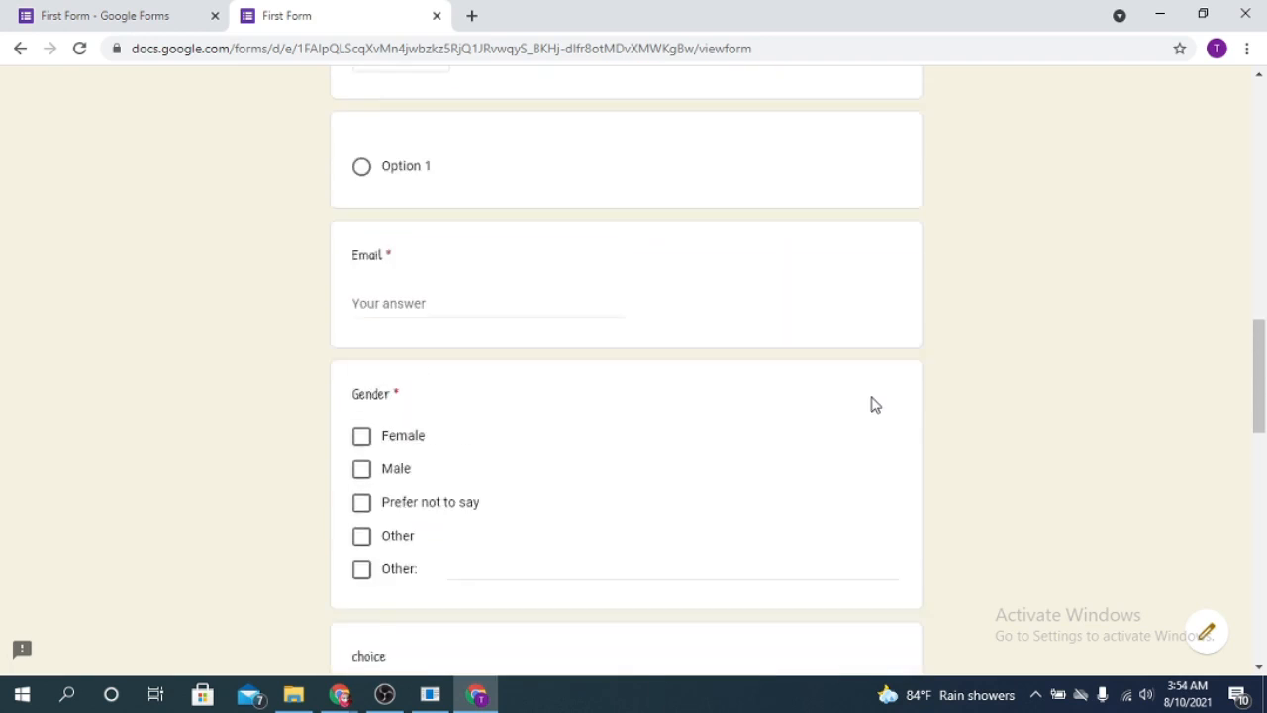
scroll(388, 506, "down", 1)
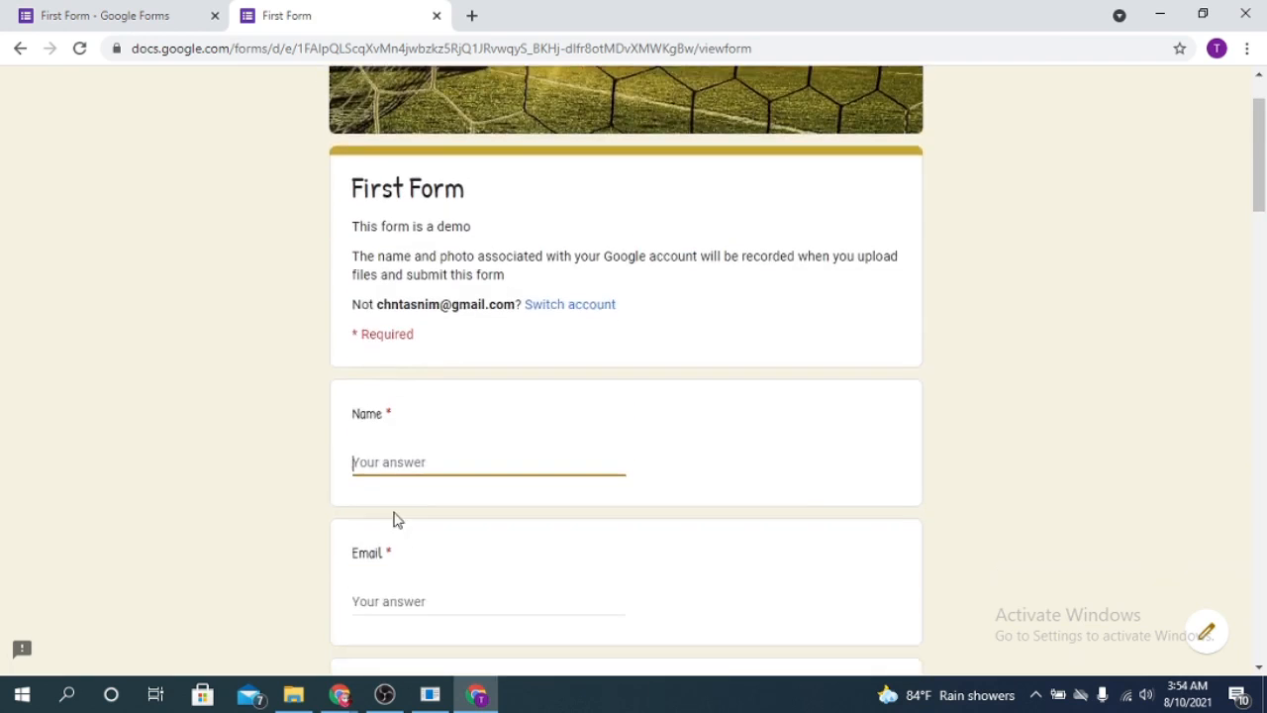
- Enter the respondent's name and e-mail address and tick Female for Gender
type("Tasnim")
scroll(461, 501, "down", 3)
left_click(389, 333)
left_click(361, 454)
scroll(670, 489, "down", 6)
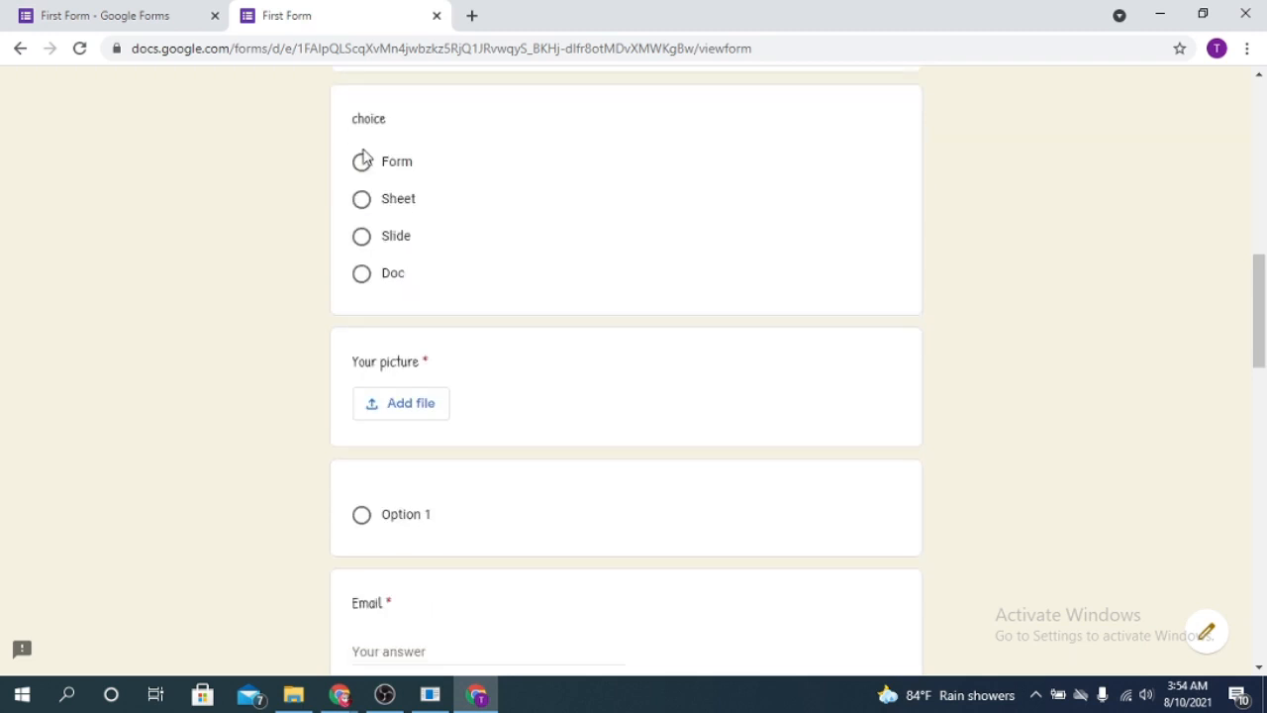
- Select Form for the choice question, clearing and re-selecting it once
left_click(361, 162)
scroll(430, 410, "down", 1)
scroll(844, 345, "up", 1)
left_click(840, 310)
left_click(362, 164)
scroll(653, 357, "down", 1)
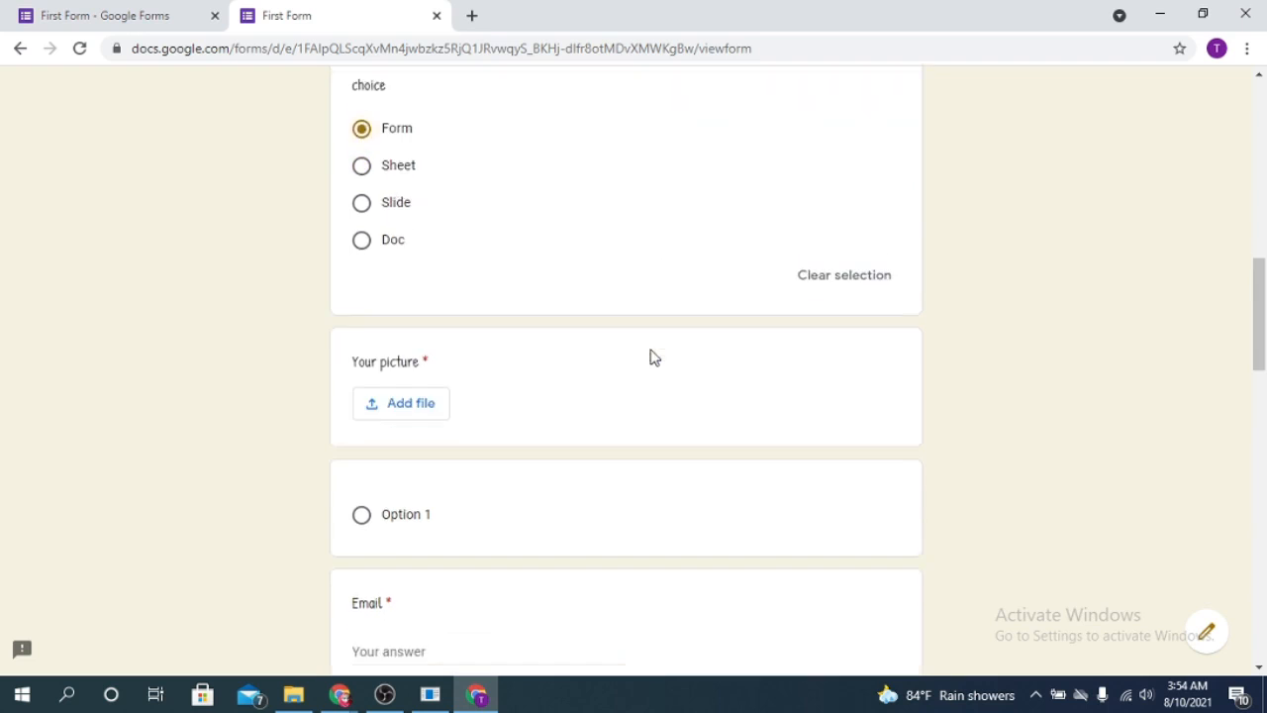
scroll(653, 358, "down", 2)
- Upload the floral image from Downloads for the Your picture question
left_click(426, 261)
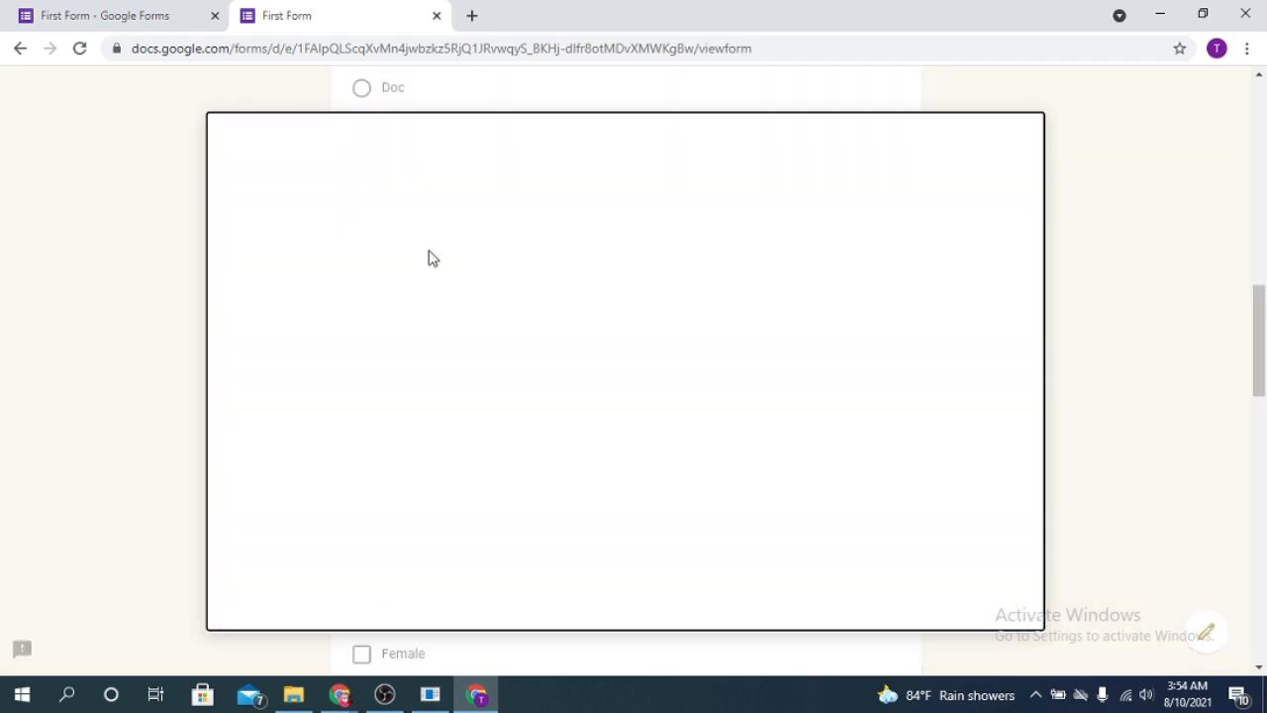
left_click(295, 695)
left_click_drag(889, 340, 359, 447)
left_click(258, 596)
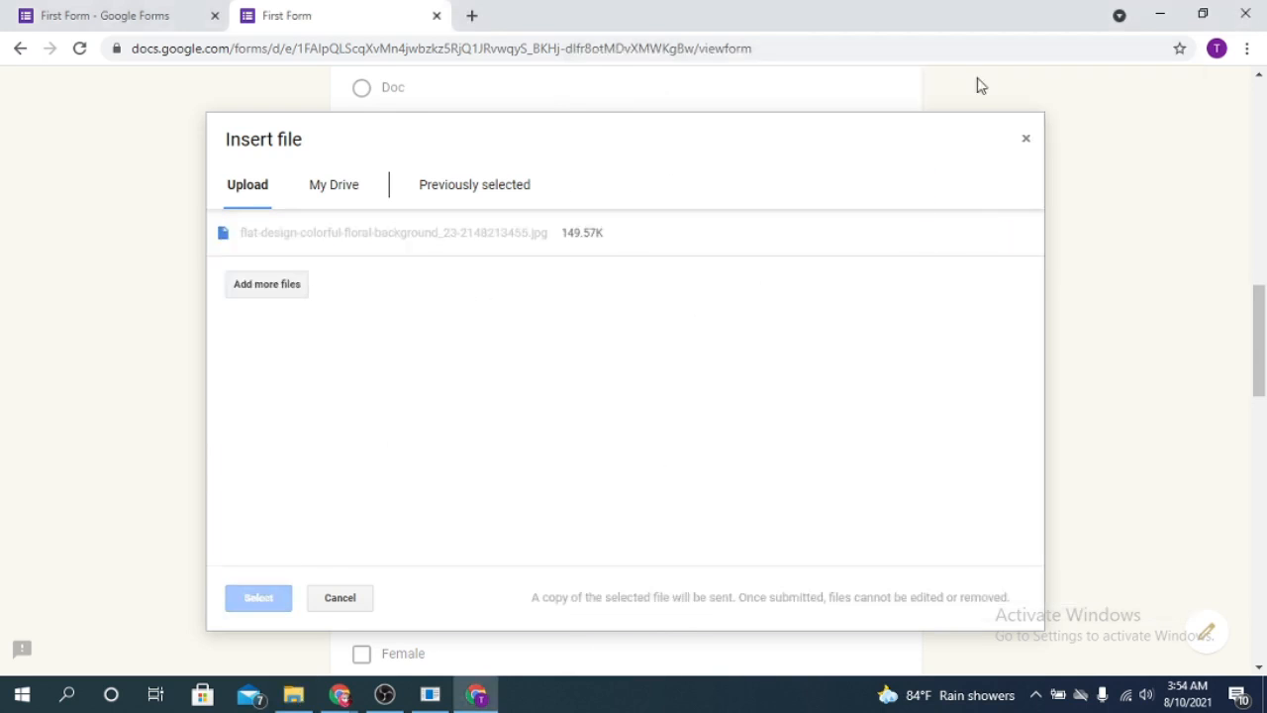
scroll(650, 348, "down", 1)
scroll(368, 289, "down", 2)
- Re-enter the respondent's e-mail, tick Female, and pick Form for the choice question
left_click(380, 228)
scroll(496, 264, "down", 2)
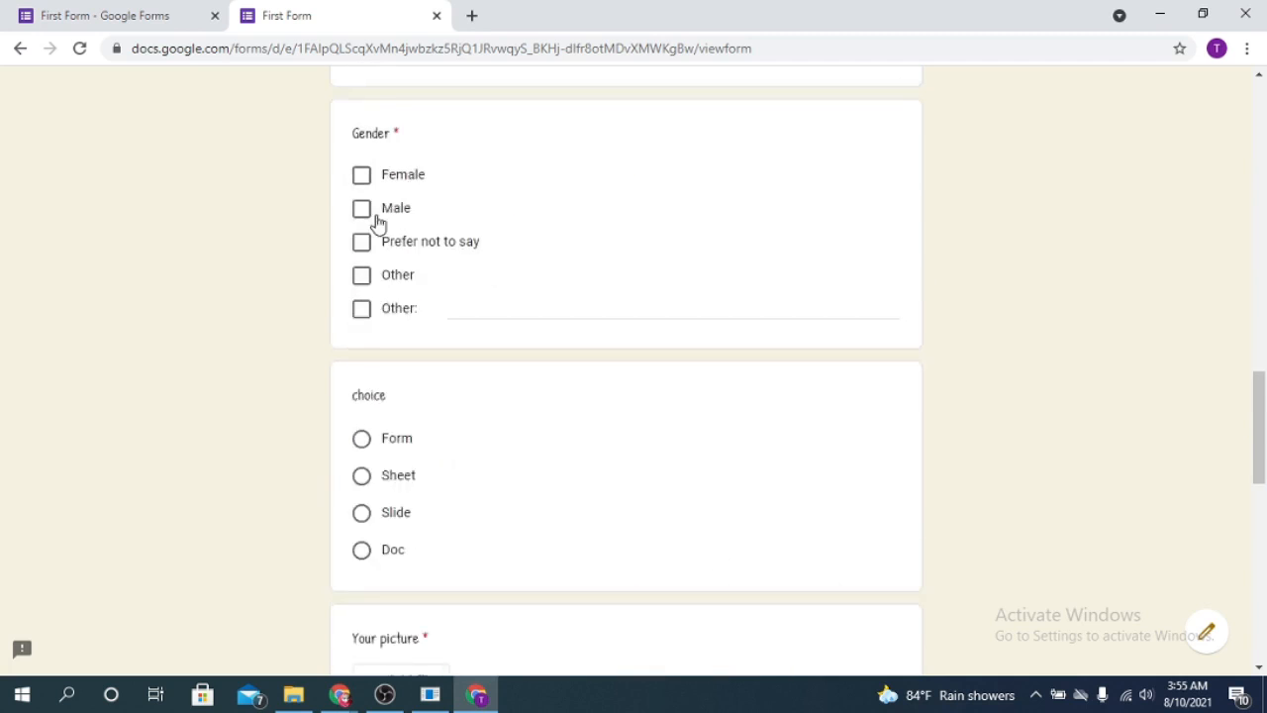
left_click(362, 181)
scroll(369, 248, "down", 2)
left_click(366, 257)
scroll(478, 317, "down", 2)
- Attach the floral image from Drive to the Your picture question
left_click(401, 343)
left_click(336, 192)
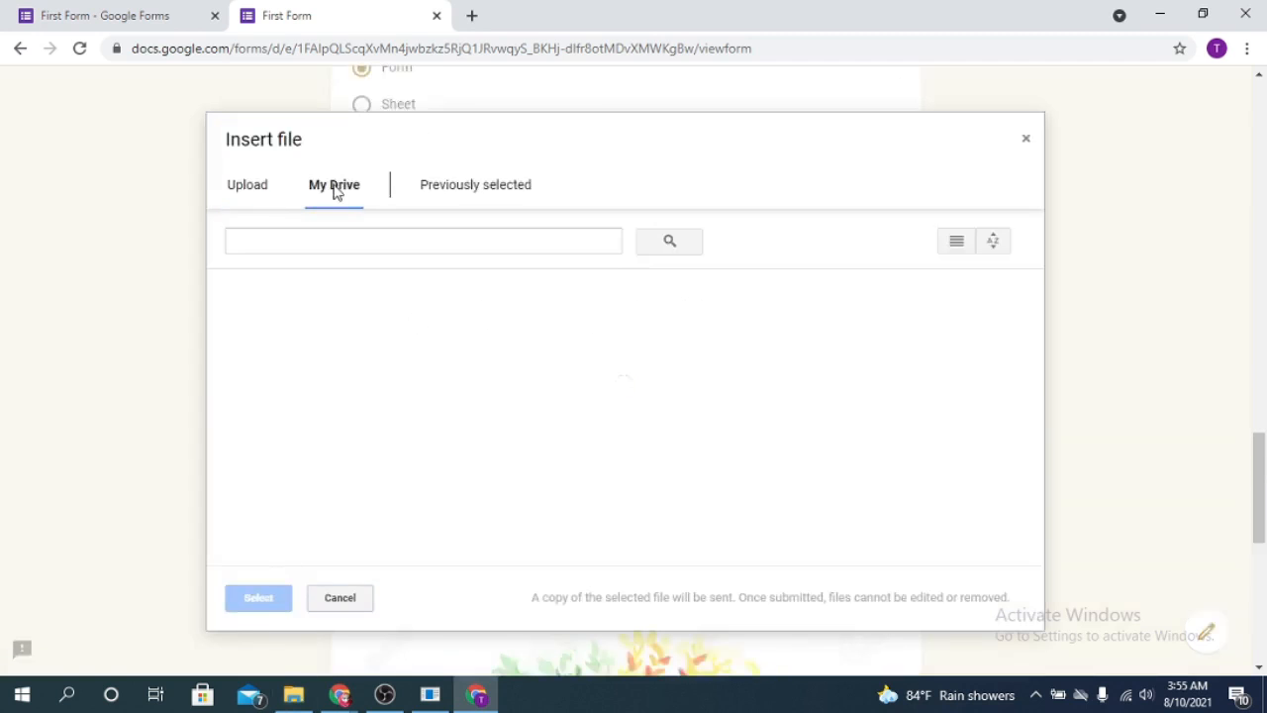
left_click(316, 489)
left_click(259, 597)
scroll(259, 597, "down", 4)
scroll(399, 385, "up", 3)
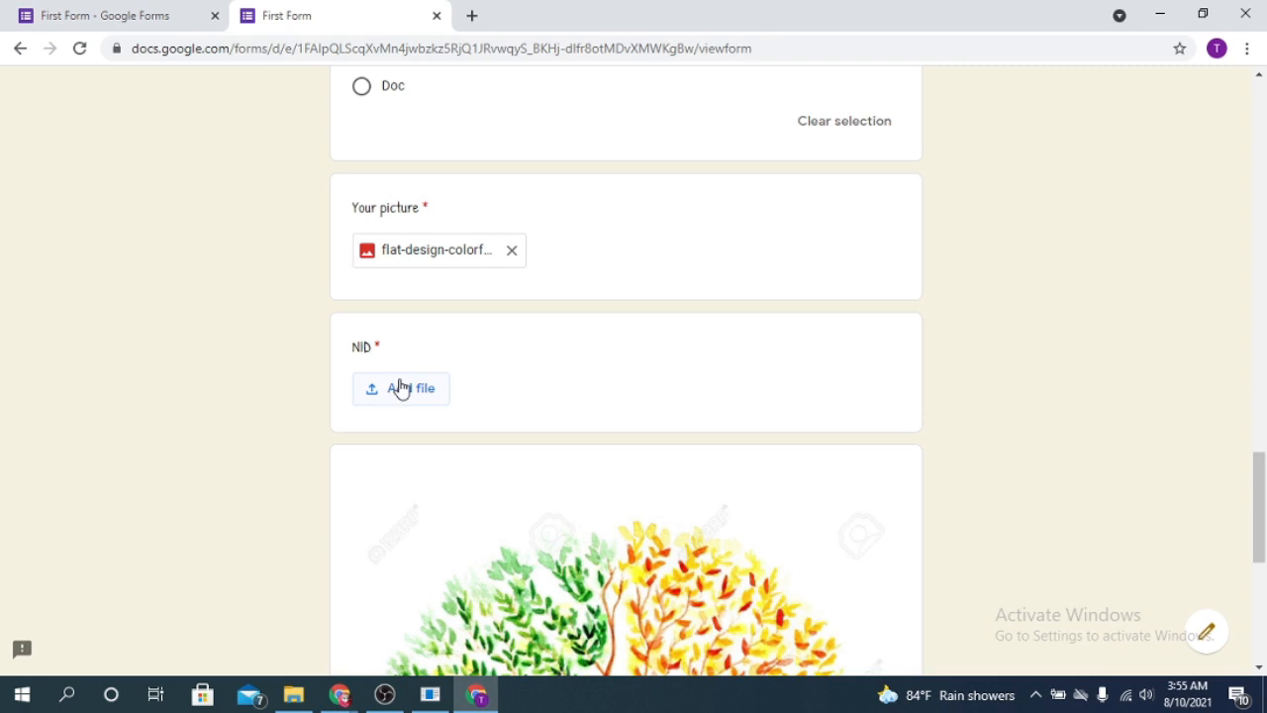
- Upload images (5).jpg from Downloads as the NID file
left_click(399, 385)
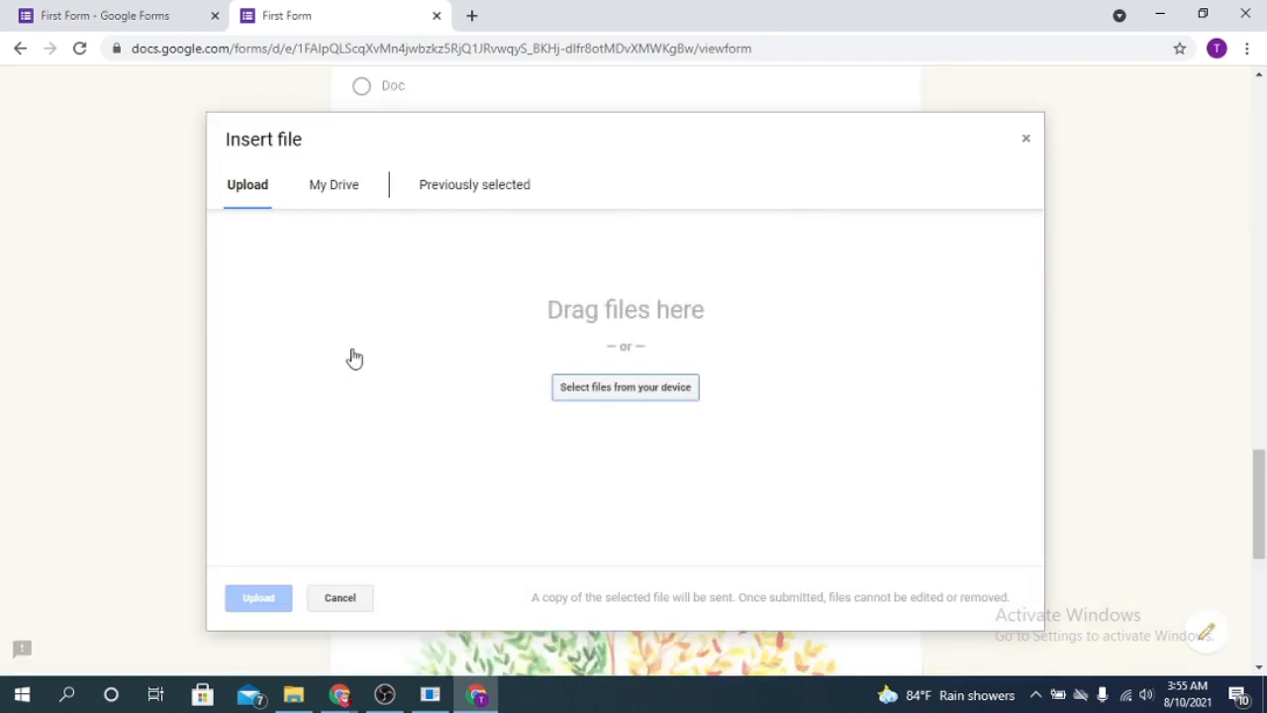
left_click(293, 695)
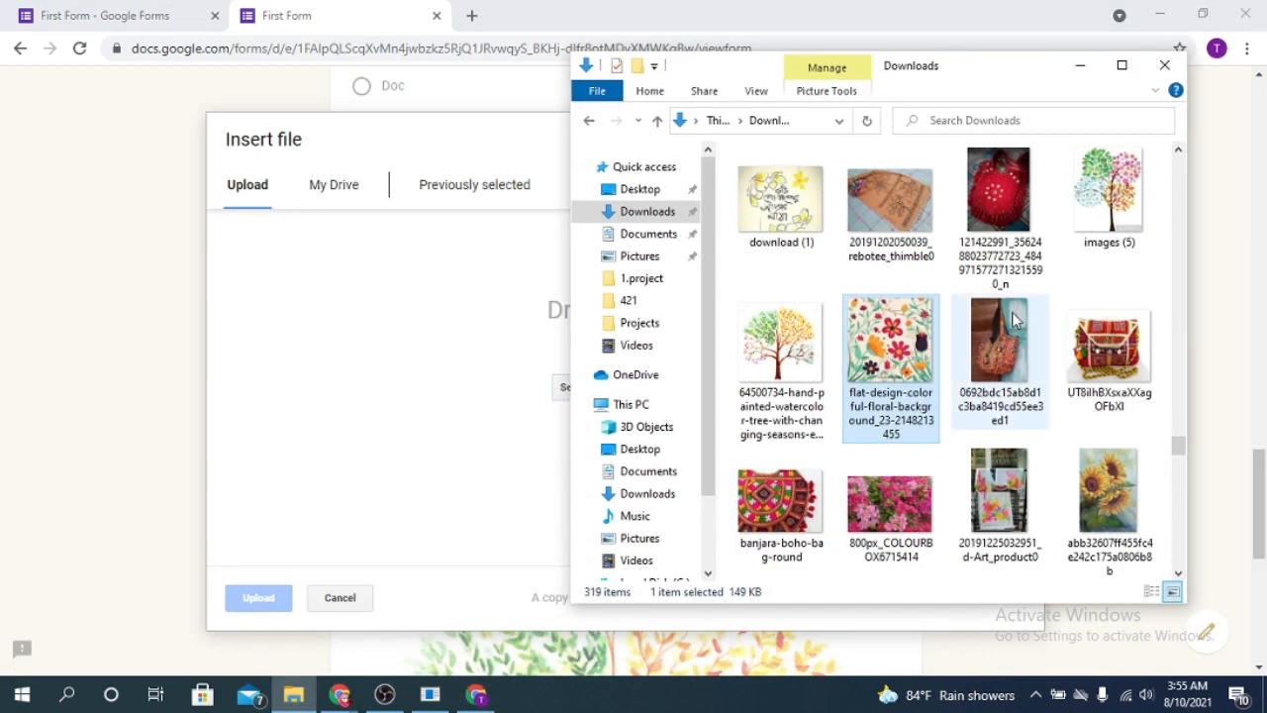
scroll(1014, 316, "up", 2)
left_click(1087, 485)
left_click_drag(1117, 485, 428, 458)
left_click_drag(272, 626, 284, 608)
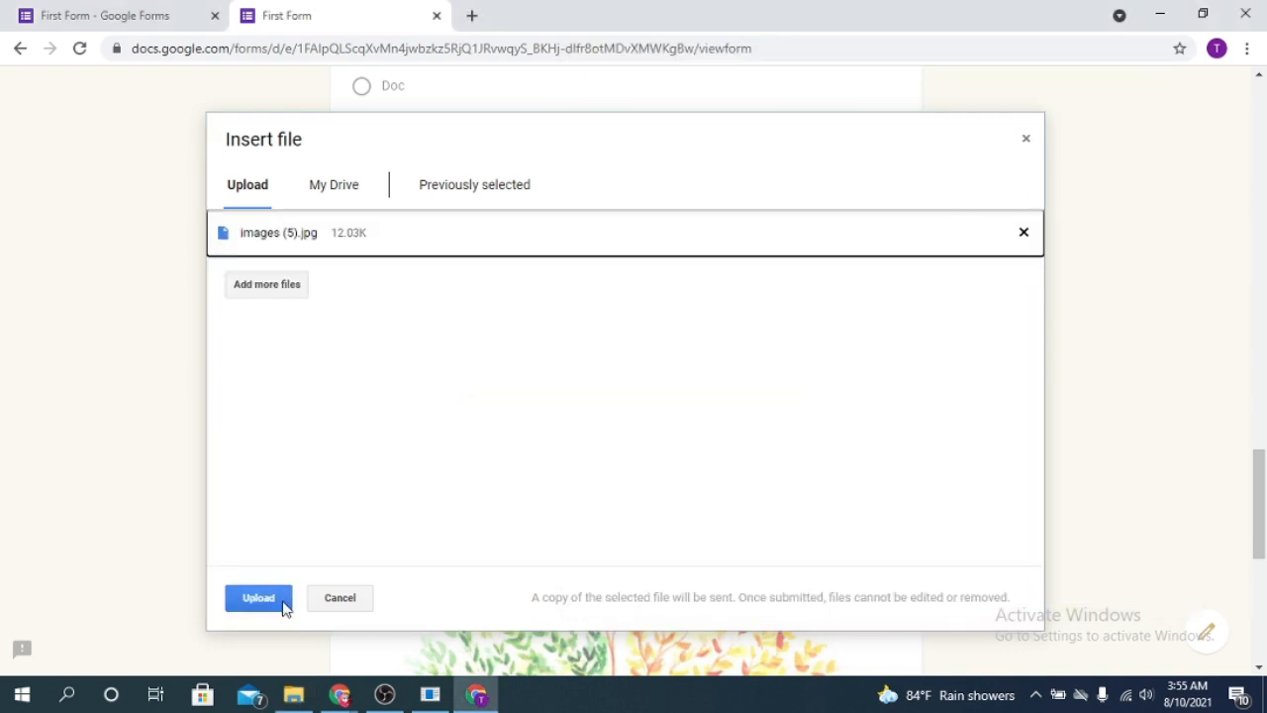
left_click(252, 597)
scroll(682, 387, "down", 3)
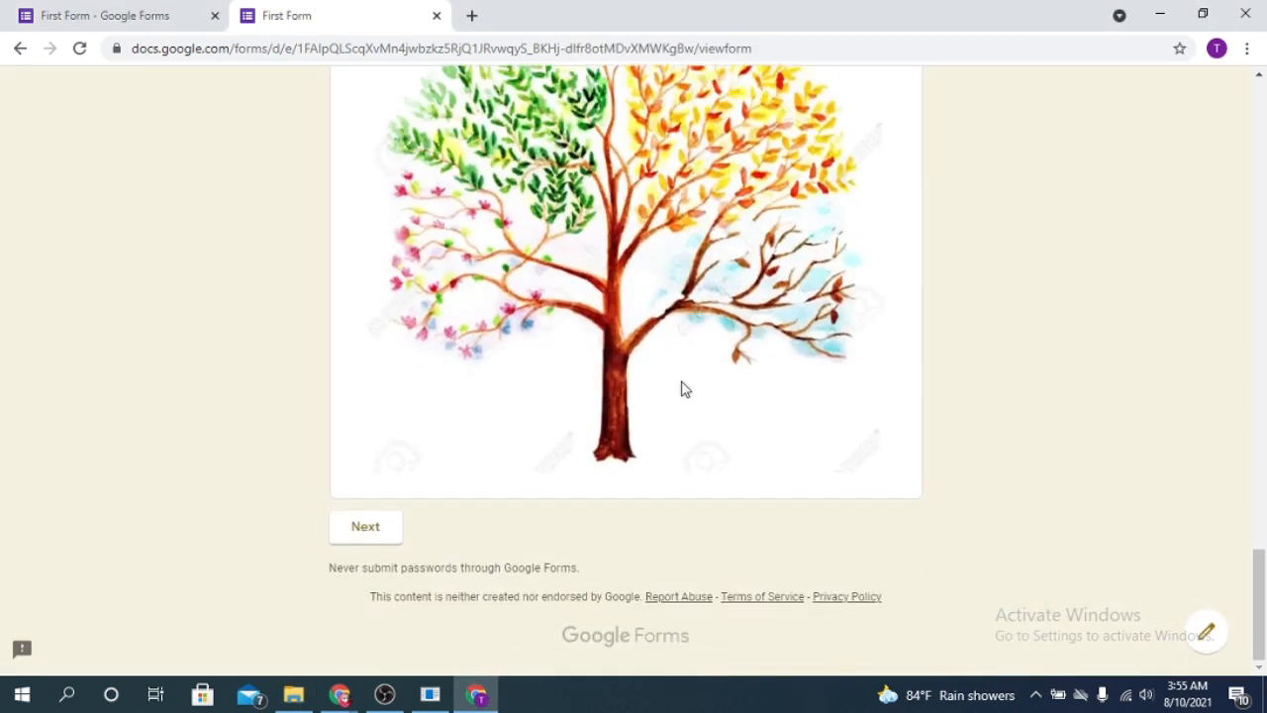
- Go to the 2nd section, choose Option 2 for ques 1, and submit the form
left_click(367, 528)
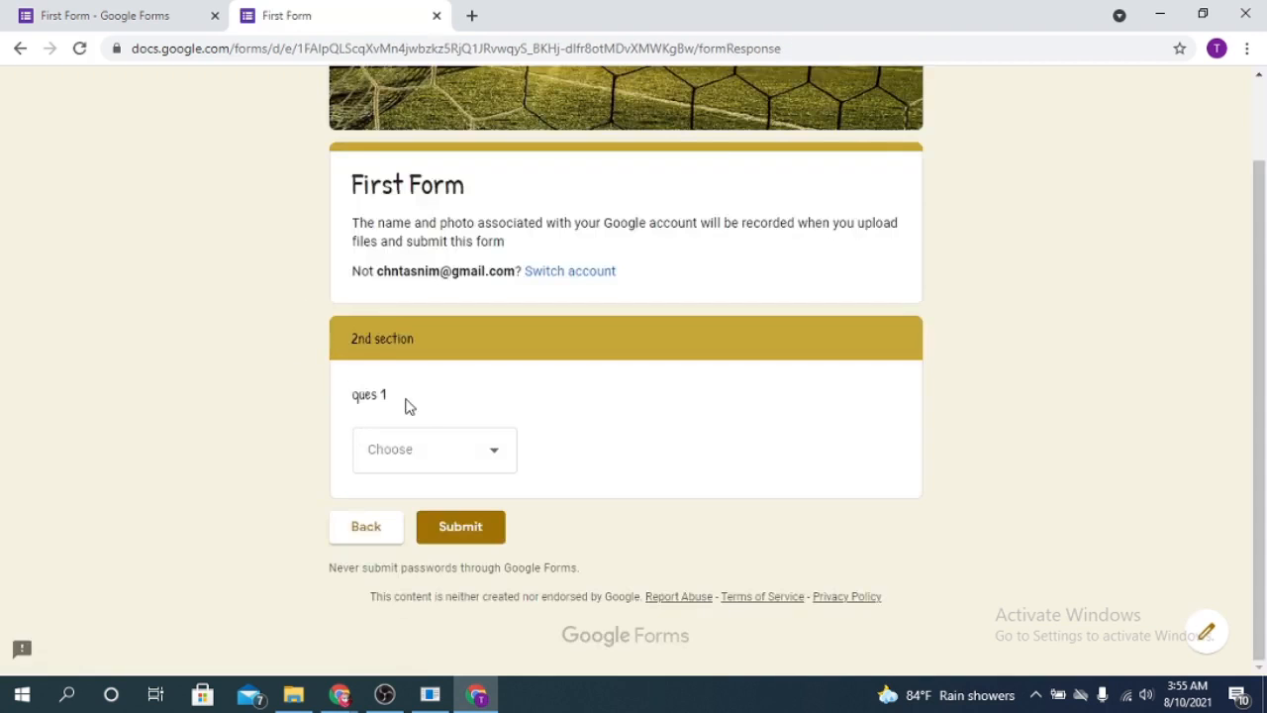
left_click(504, 462)
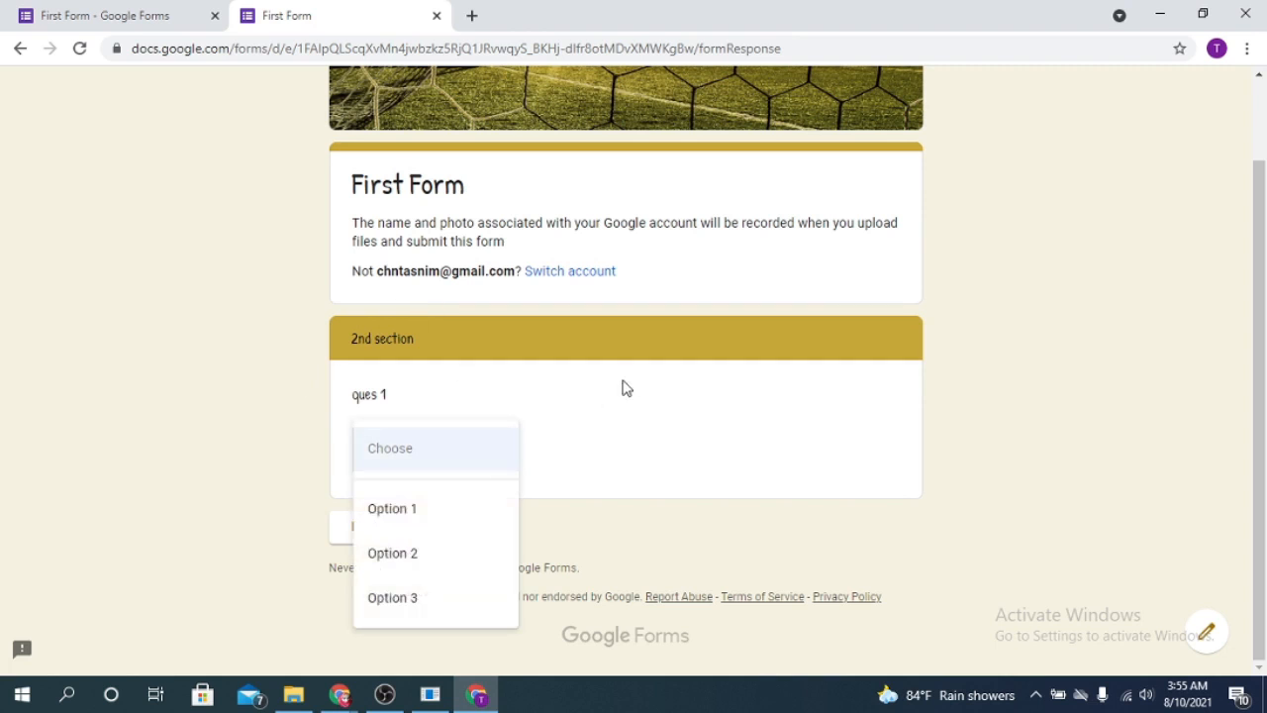
left_click(440, 561)
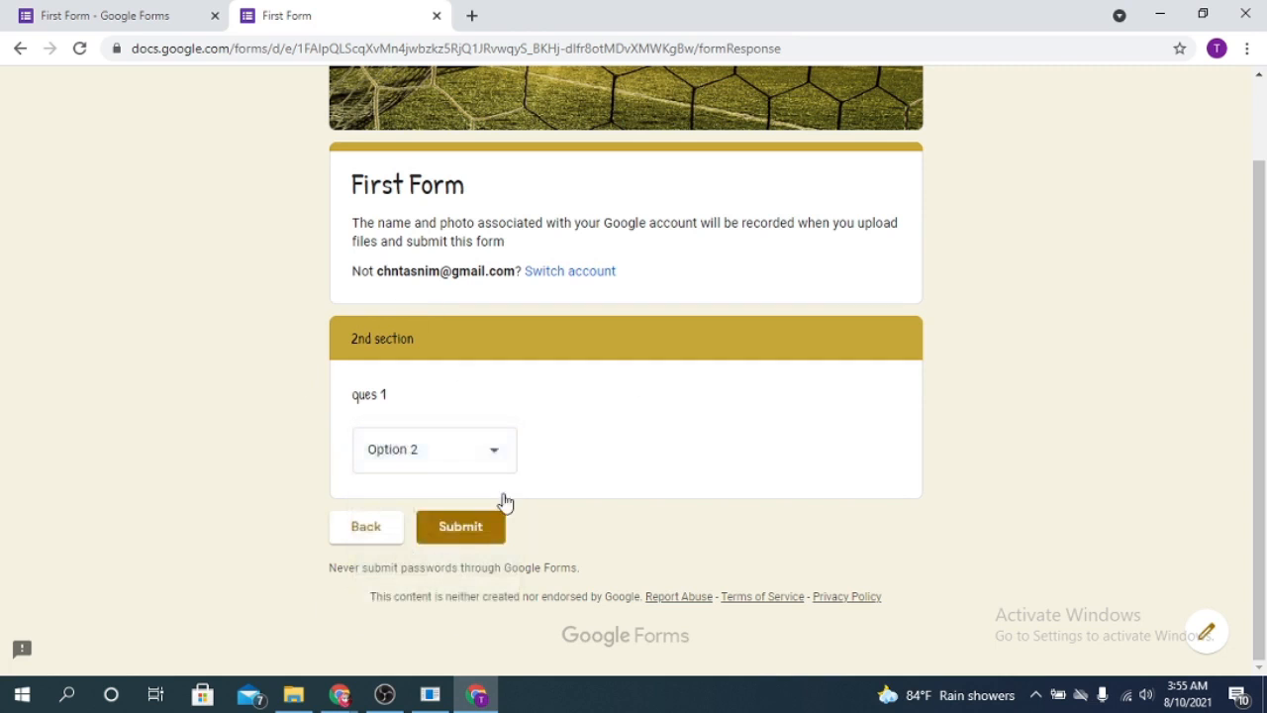
left_click(490, 450)
left_click(429, 449)
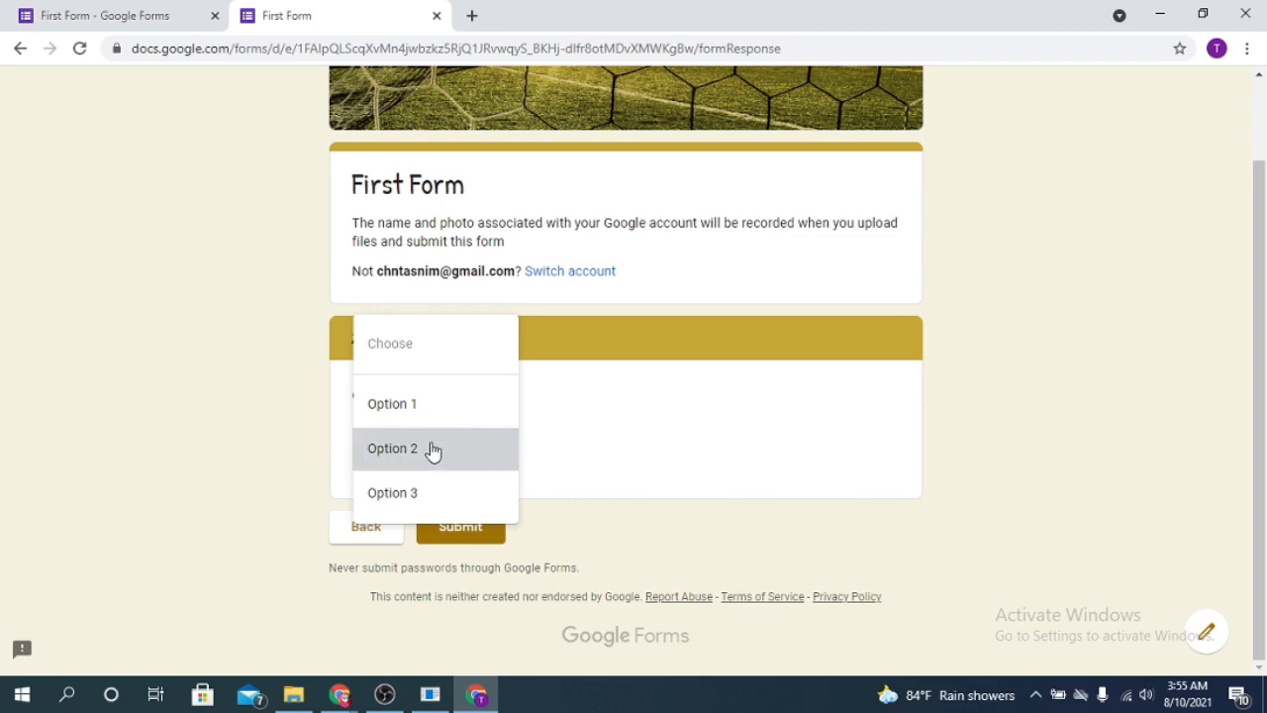
left_click(475, 541)
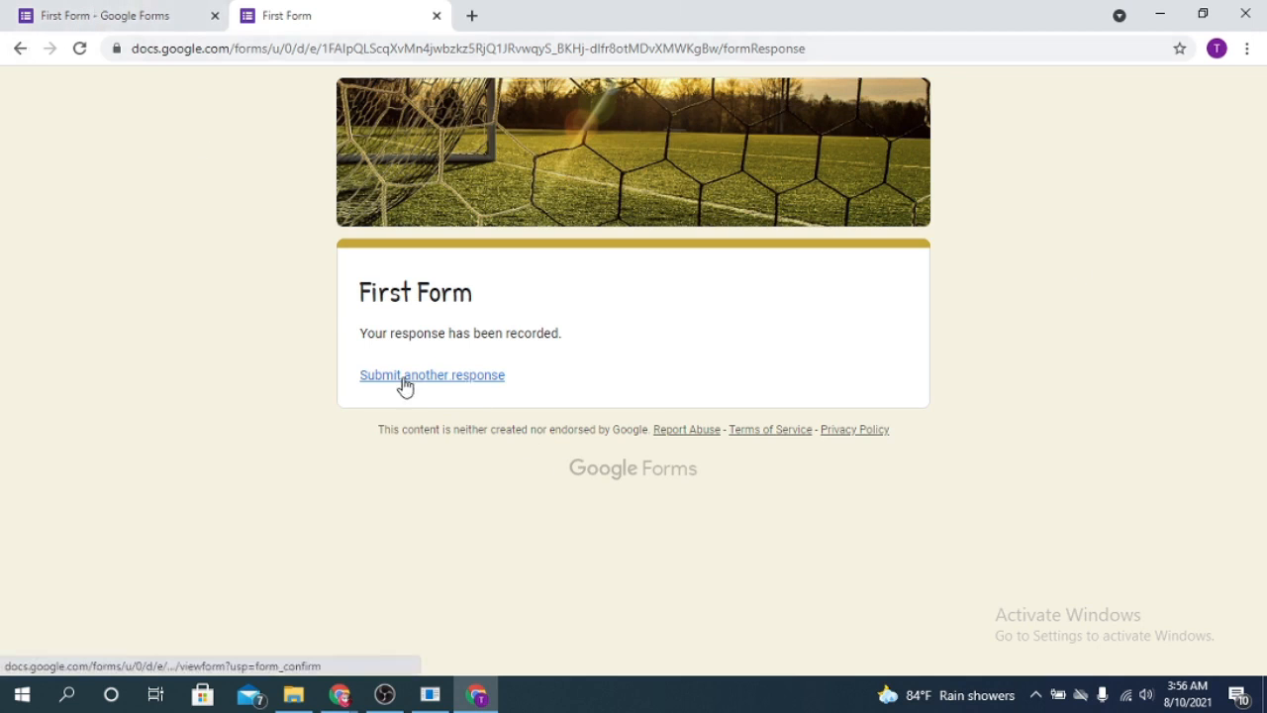
- In the editor tab, scroll through the Responses Summary showing 1 response with its charts
left_click(81, 12)
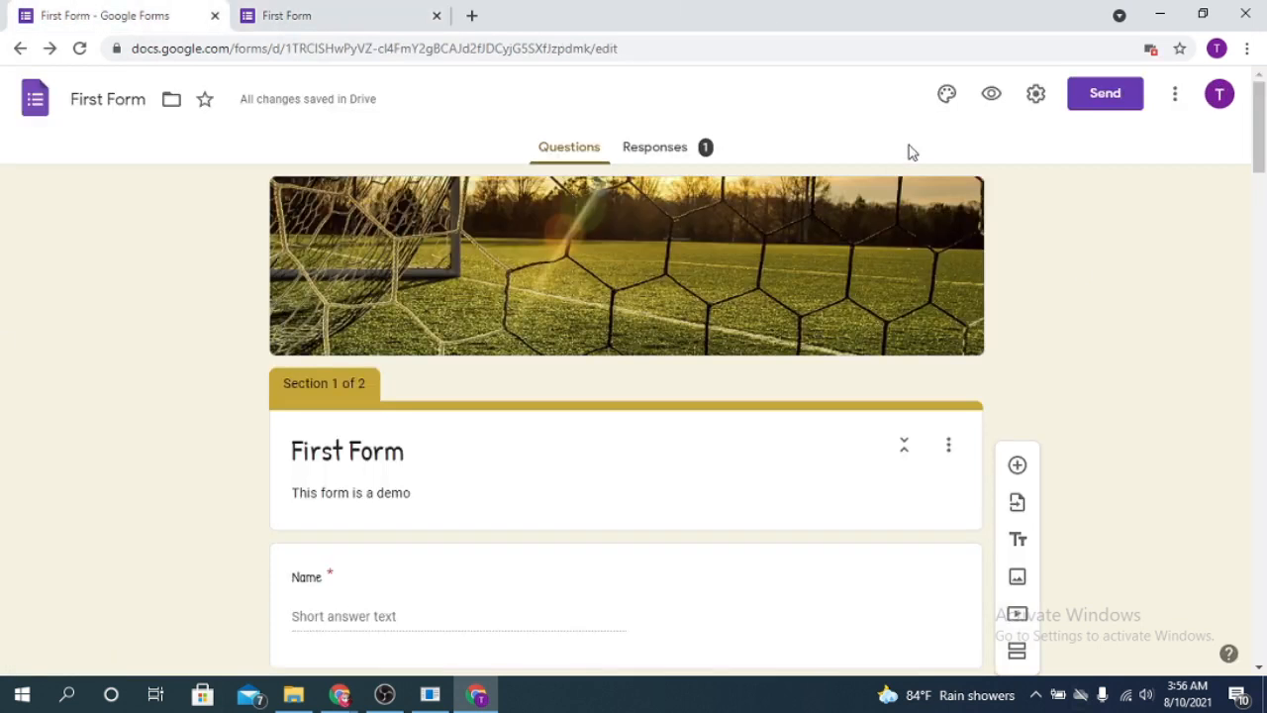
scroll(1116, 302, "down", 10)
scroll(662, 283, "up", 10)
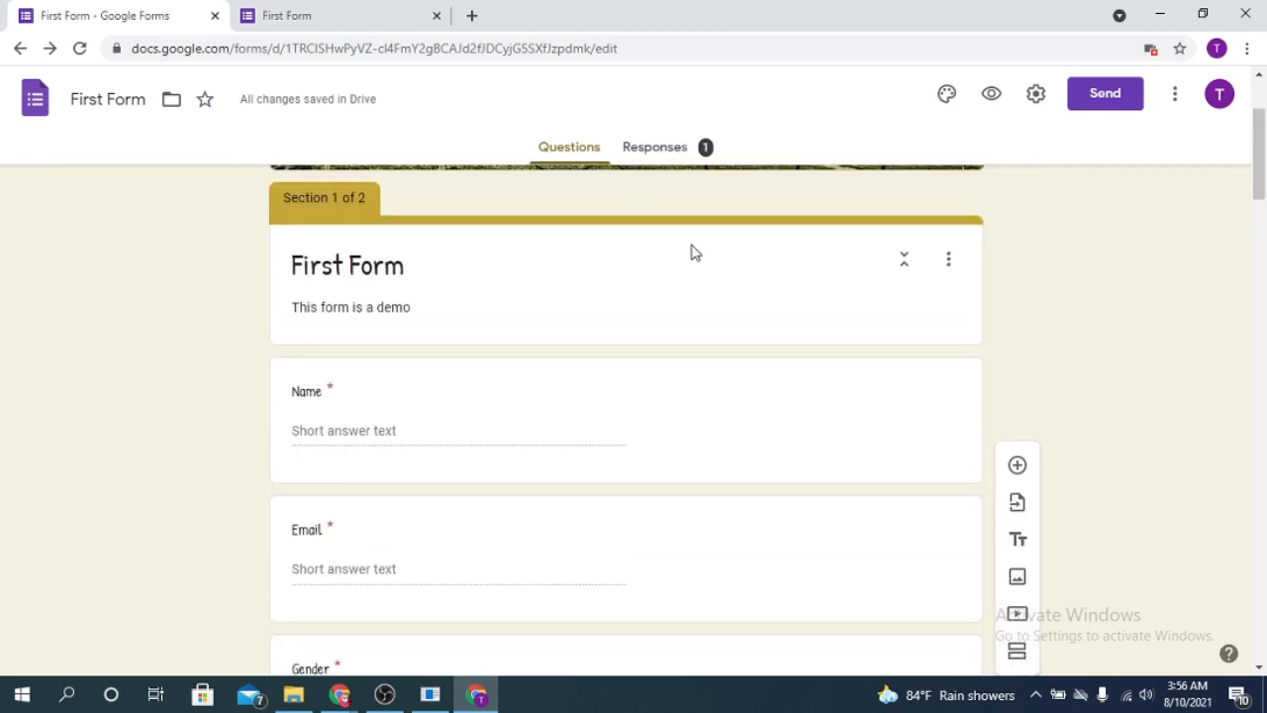
scroll(693, 252, "up", 2)
left_click(665, 154)
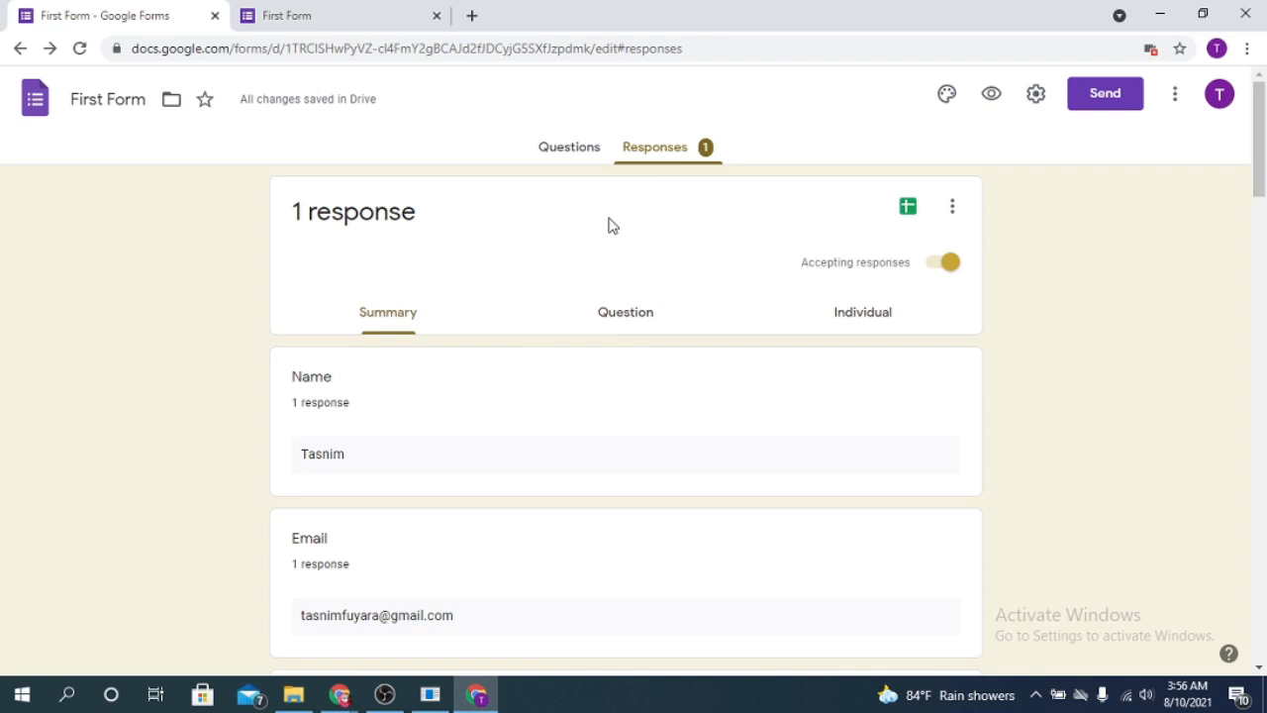
scroll(535, 339, "down", 1)
scroll(426, 297, "down", 1)
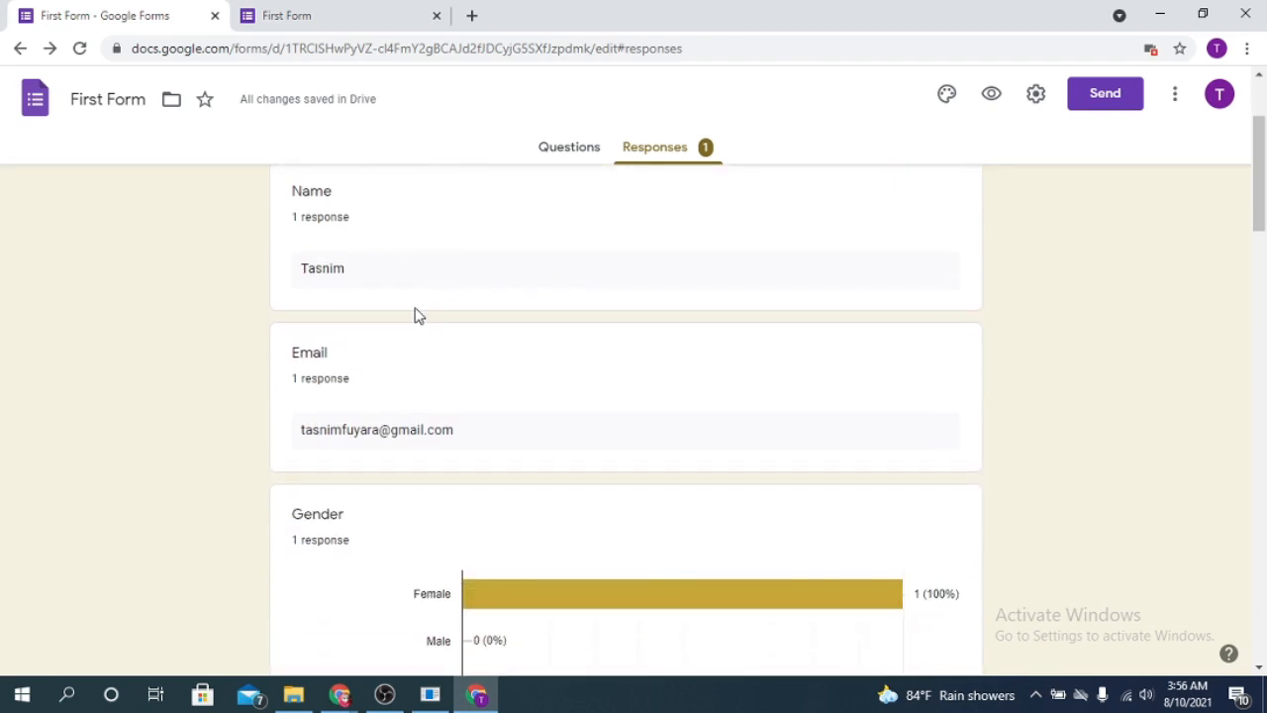
scroll(401, 284, "down", 3)
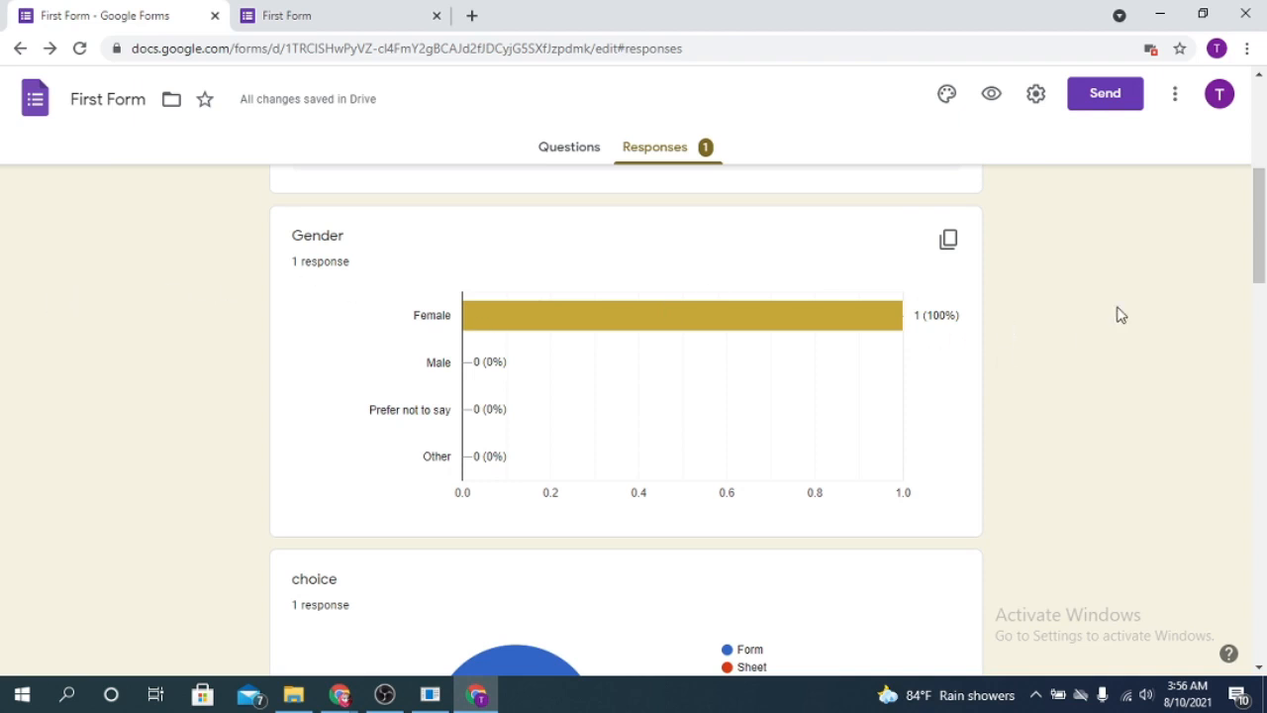
scroll(1255, 220, "up", 5)
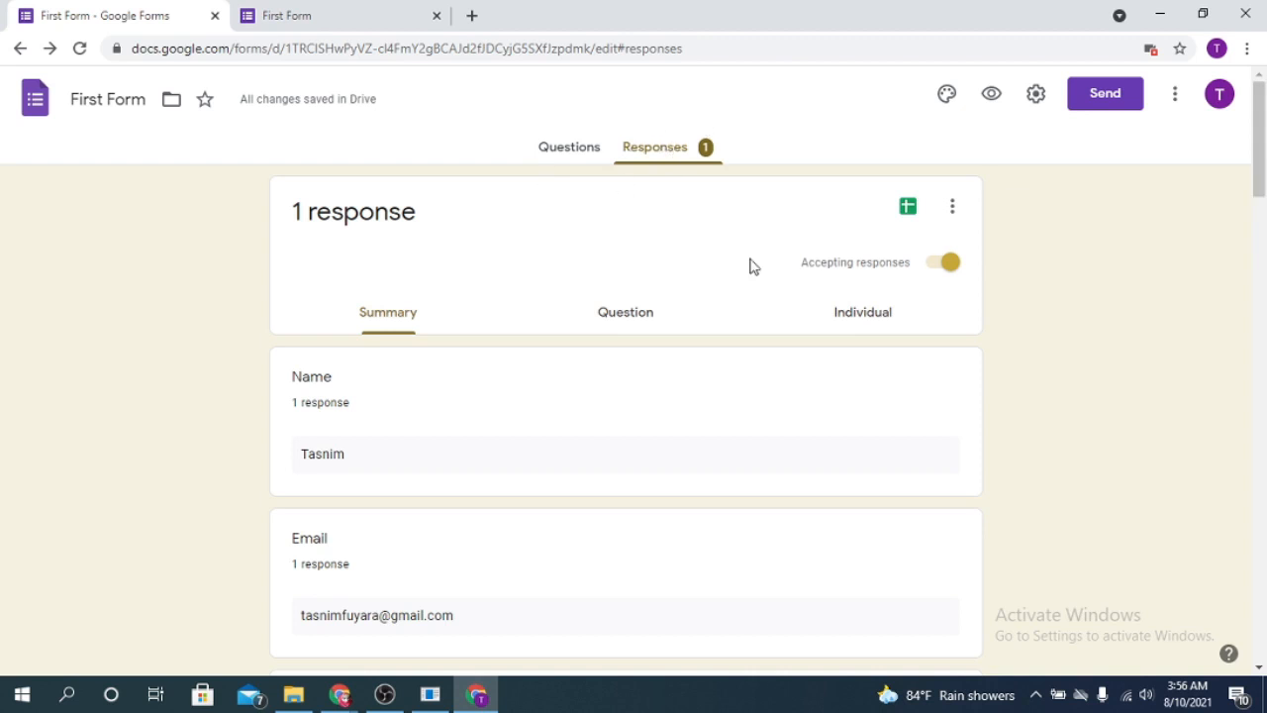
scroll(744, 368, "down", 6)
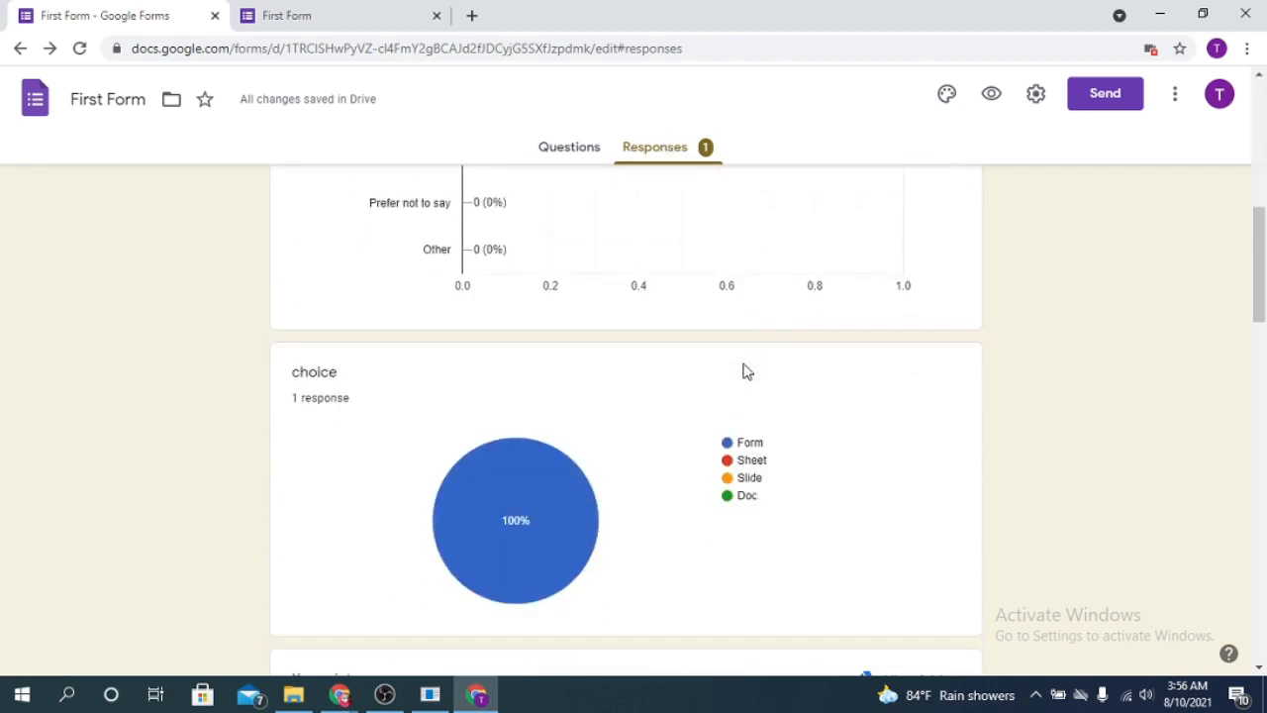
scroll(746, 371, "up", 4)
scroll(747, 372, "down", 12)
scroll(746, 371, "up", 8)
scroll(749, 369, "down", 2)
scroll(752, 368, "up", 5)
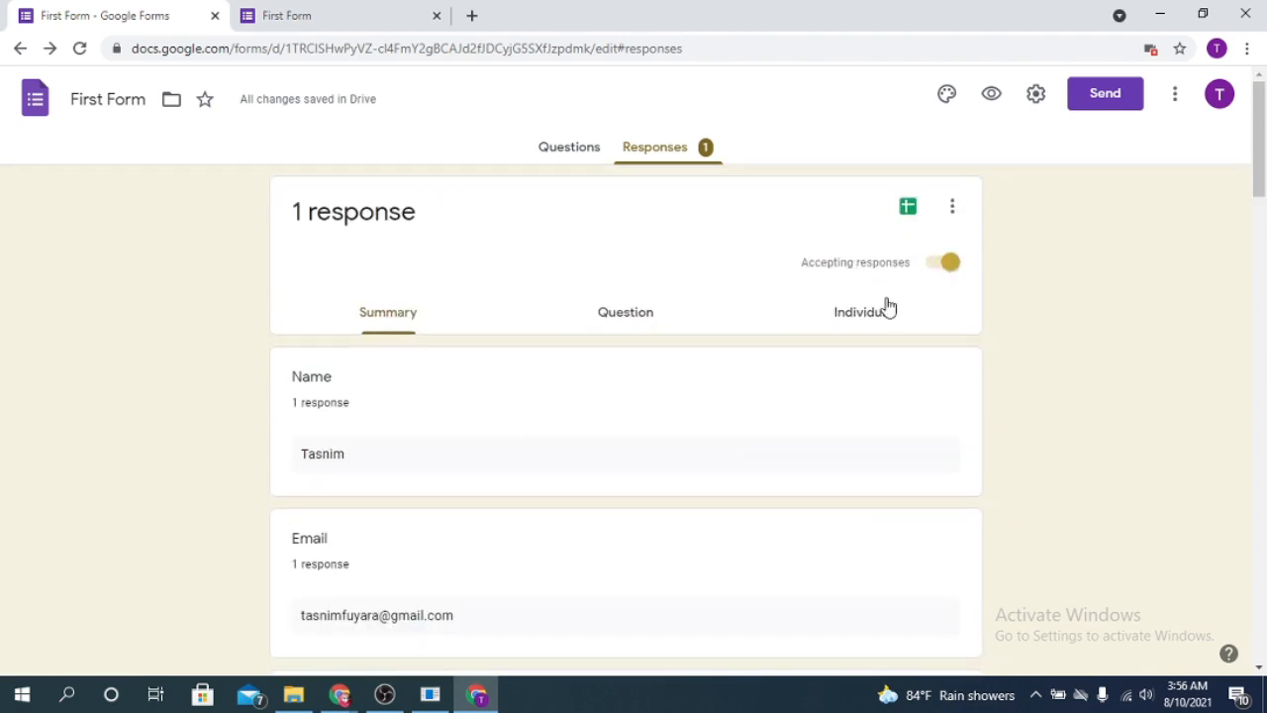
- View the responses question by question in the Question view
left_click(631, 319)
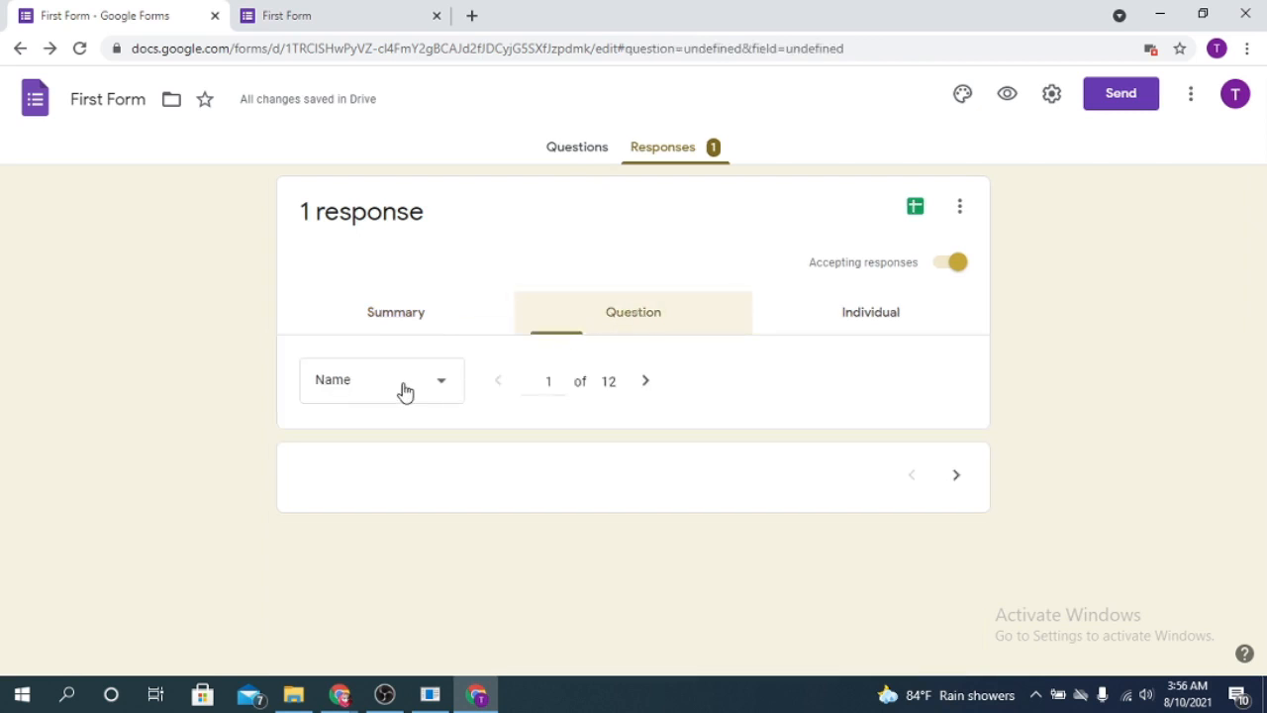
scroll(585, 428, "down", 2)
scroll(585, 430, "up", 2)
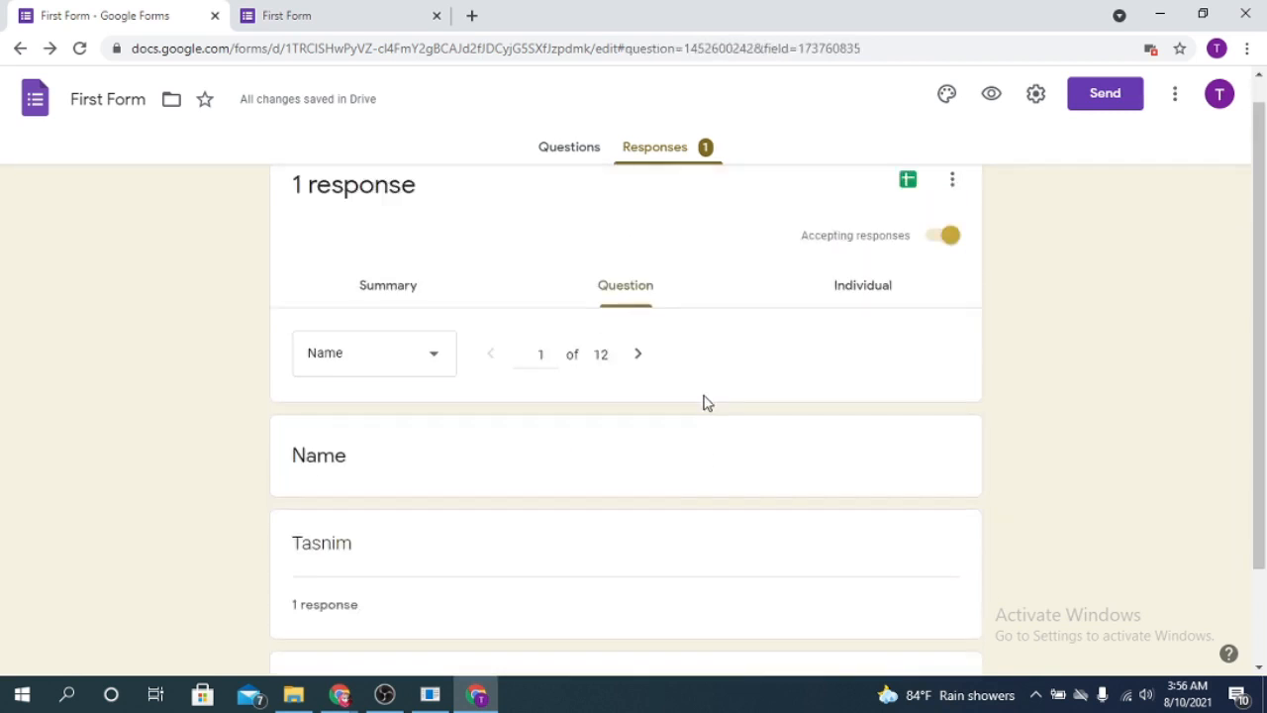
- Review the single response in Individual view, then start linking responses to a new spreadsheet
left_click(867, 313)
scroll(453, 425, "down", 7)
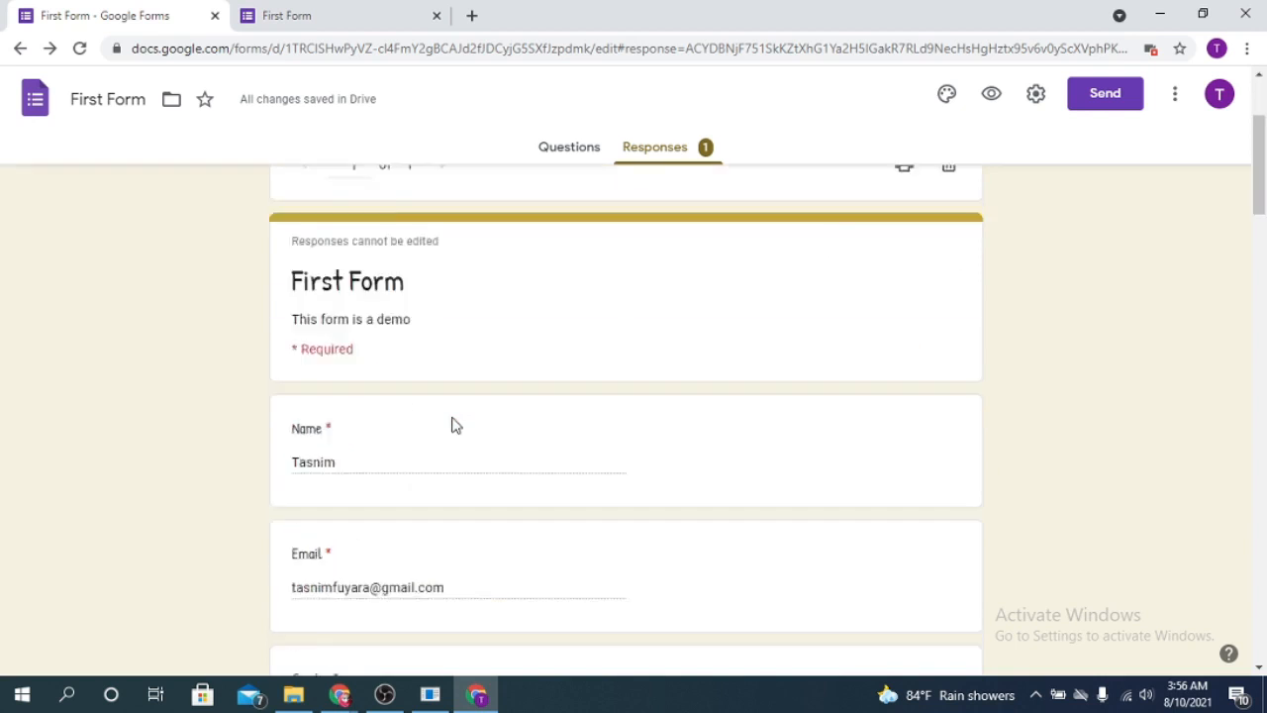
scroll(627, 385, "up", 10)
scroll(617, 399, "down", 4)
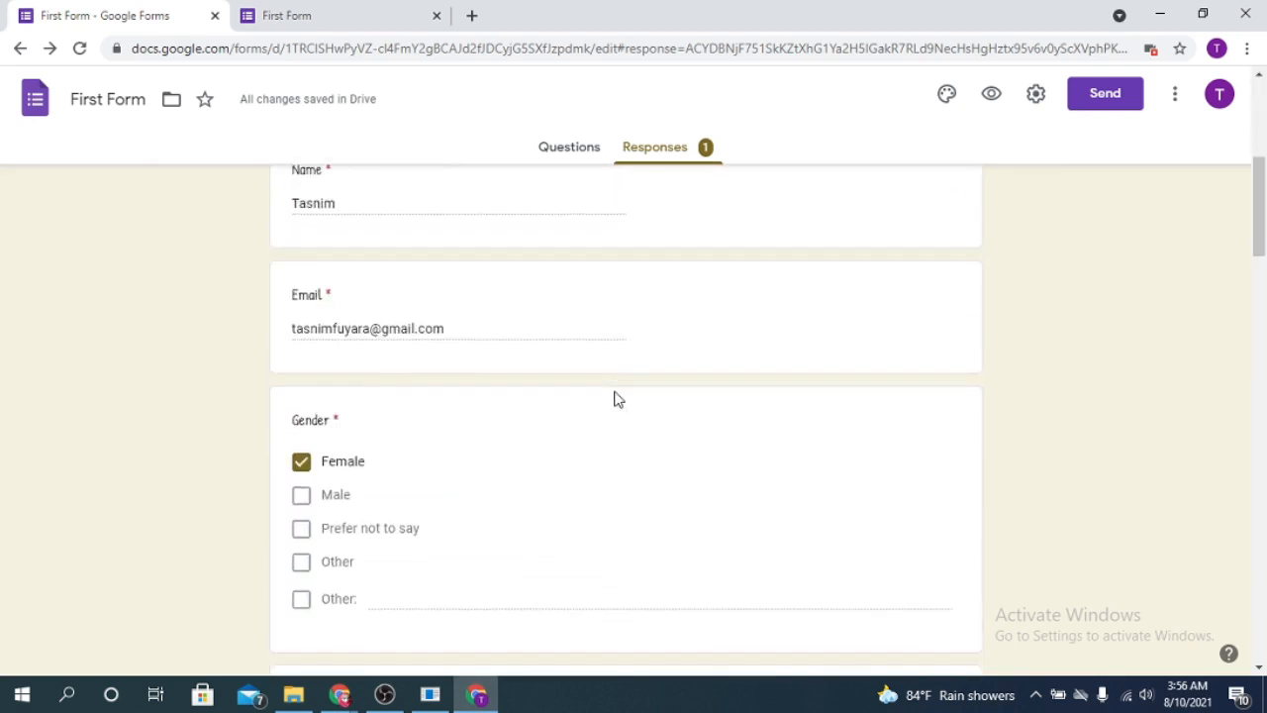
scroll(614, 400, "down", 3)
scroll(612, 396, "up", 10)
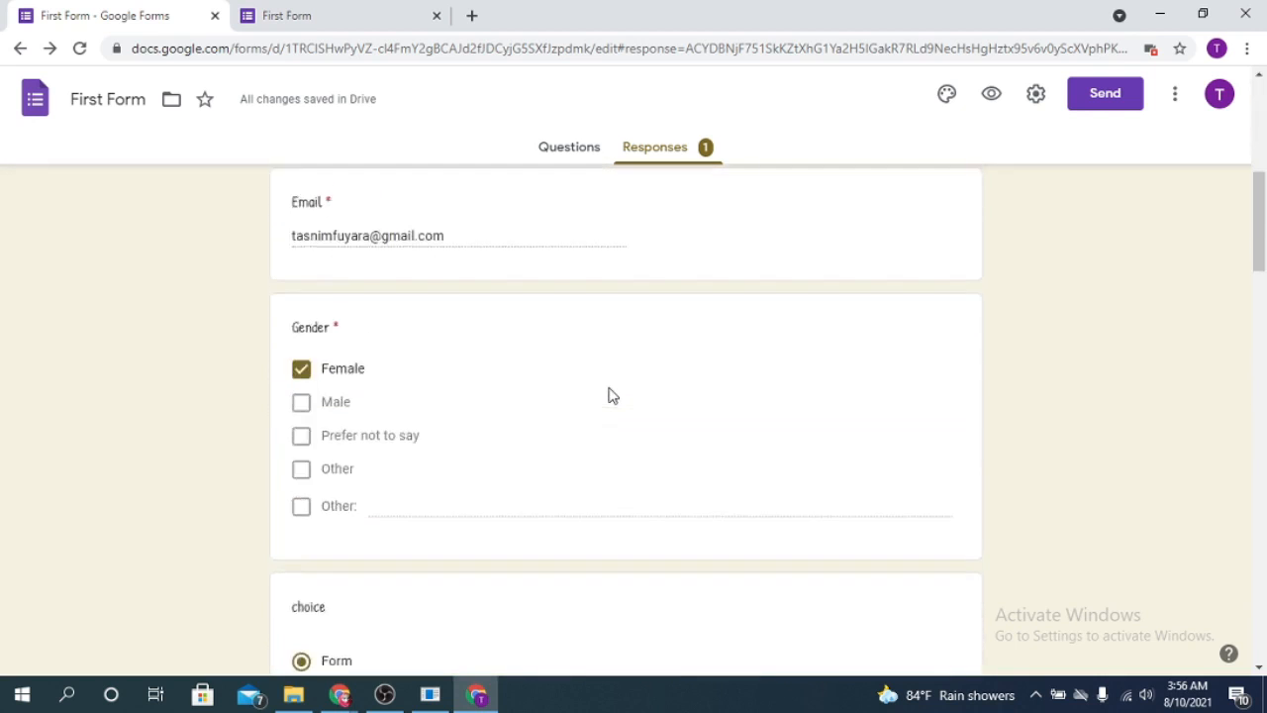
scroll(611, 394, "up", 2)
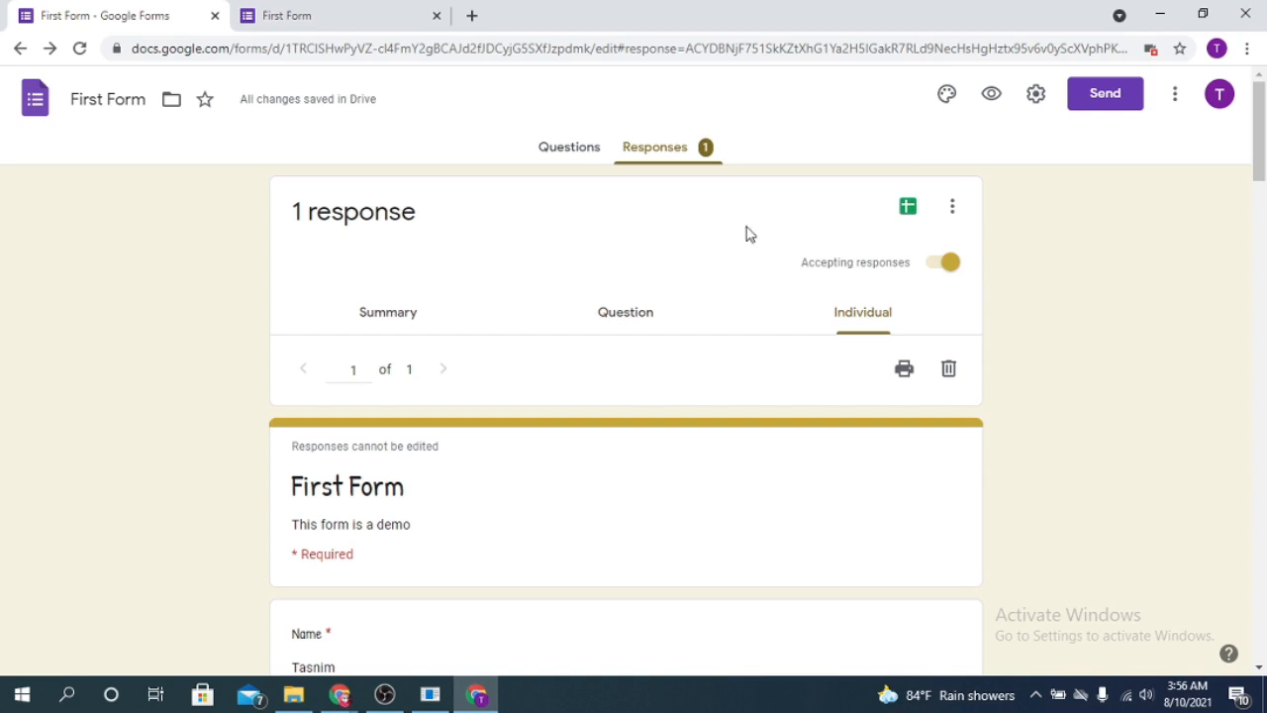
left_click(908, 207)
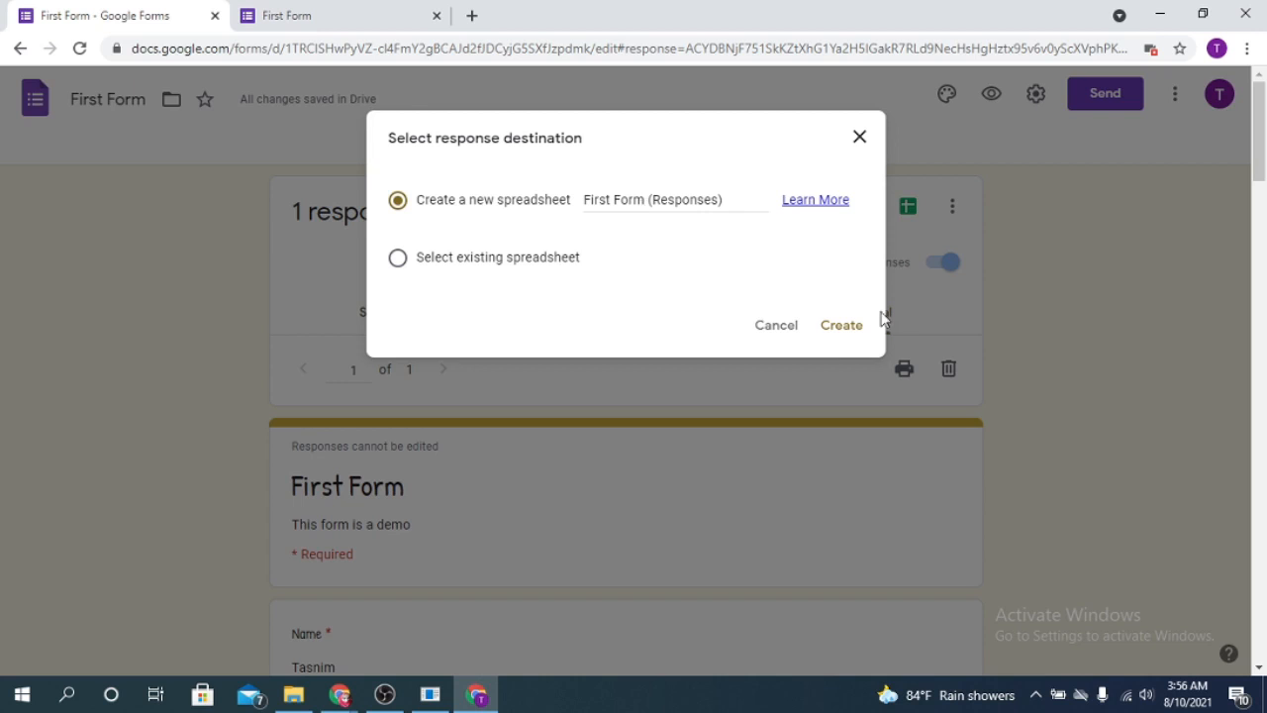
- Create the First Form (Responses) spreadsheet and review its Email, Gender, choice and Your picture headings
left_click(840, 330)
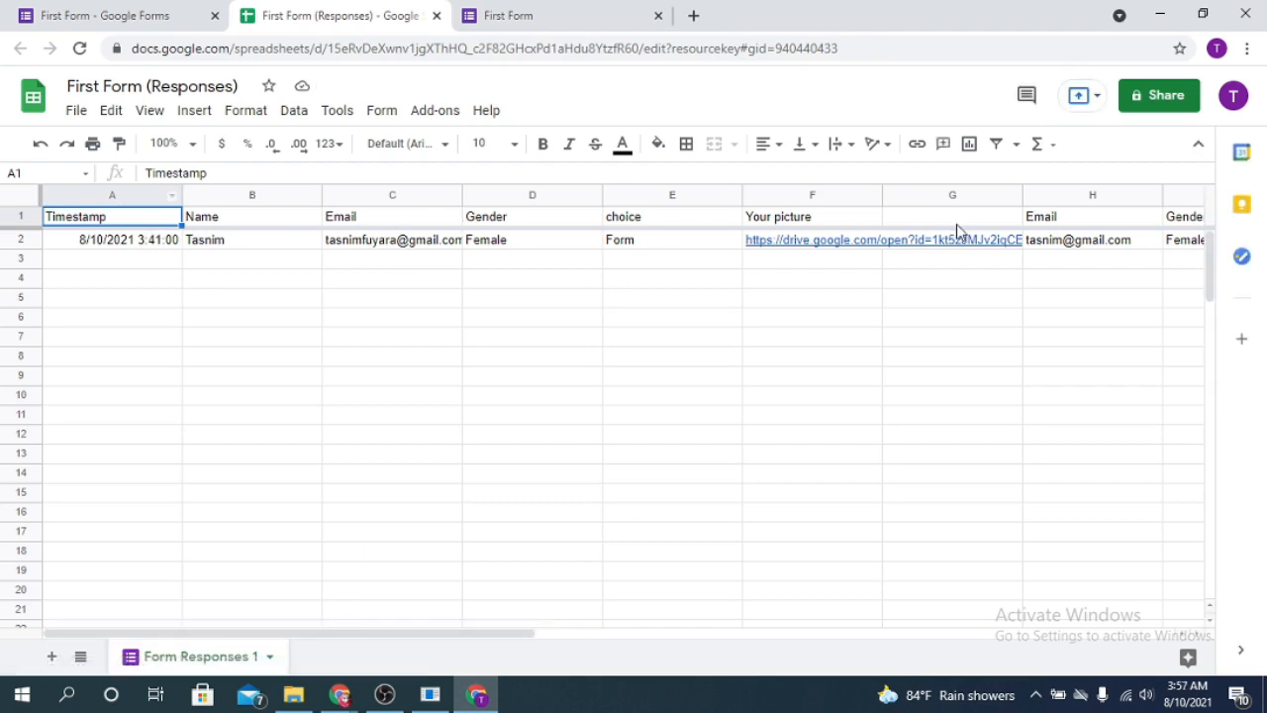
left_click(367, 222)
left_click(492, 226)
left_click(636, 226)
left_click(783, 223)
left_click(917, 224)
left_click(1069, 218)
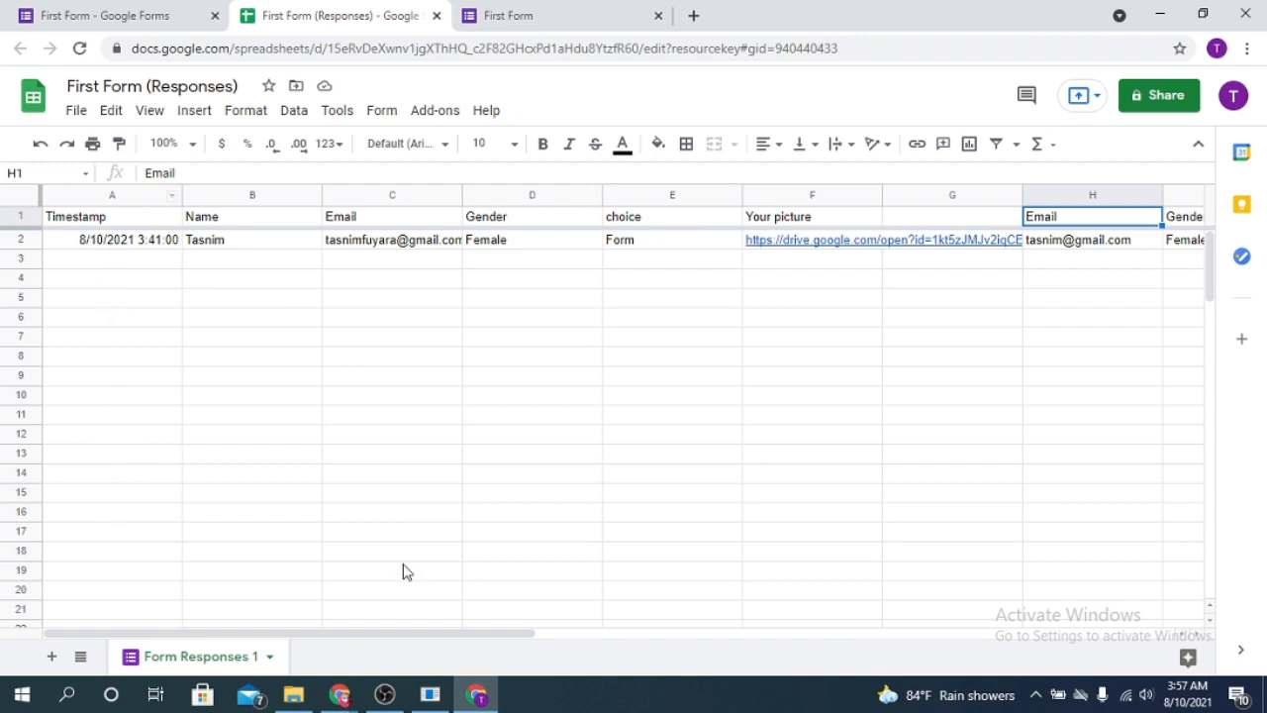
left_click_drag(494, 638, 772, 641)
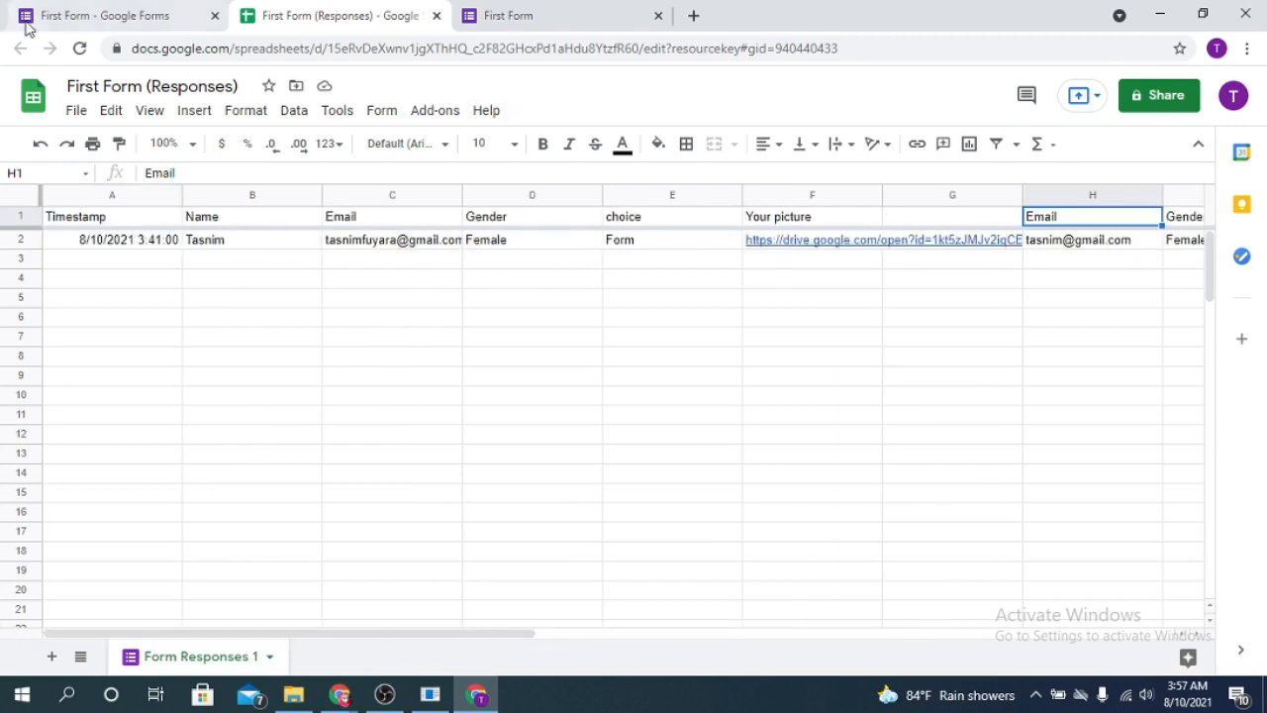
- Compare the form's responses page with the new responses spreadsheet, ending on the individual response view
left_click(164, 14)
left_click(500, 14)
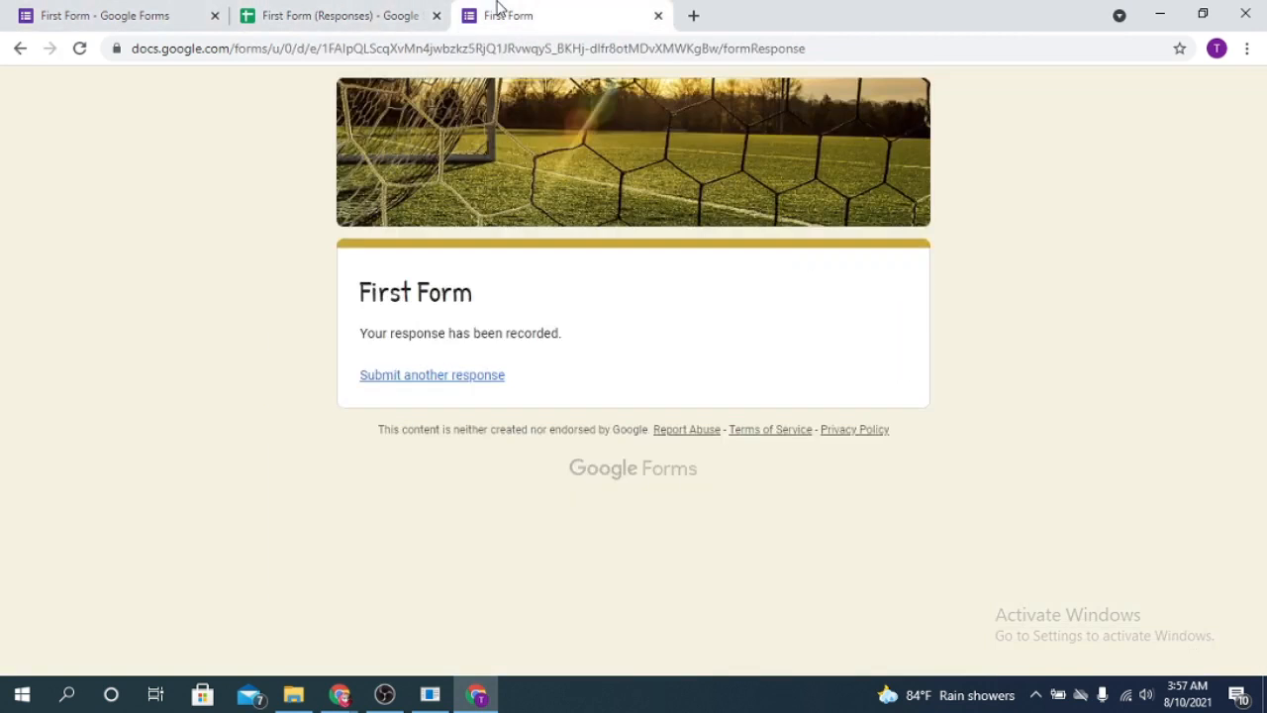
left_click(322, 14)
left_click(198, 15)
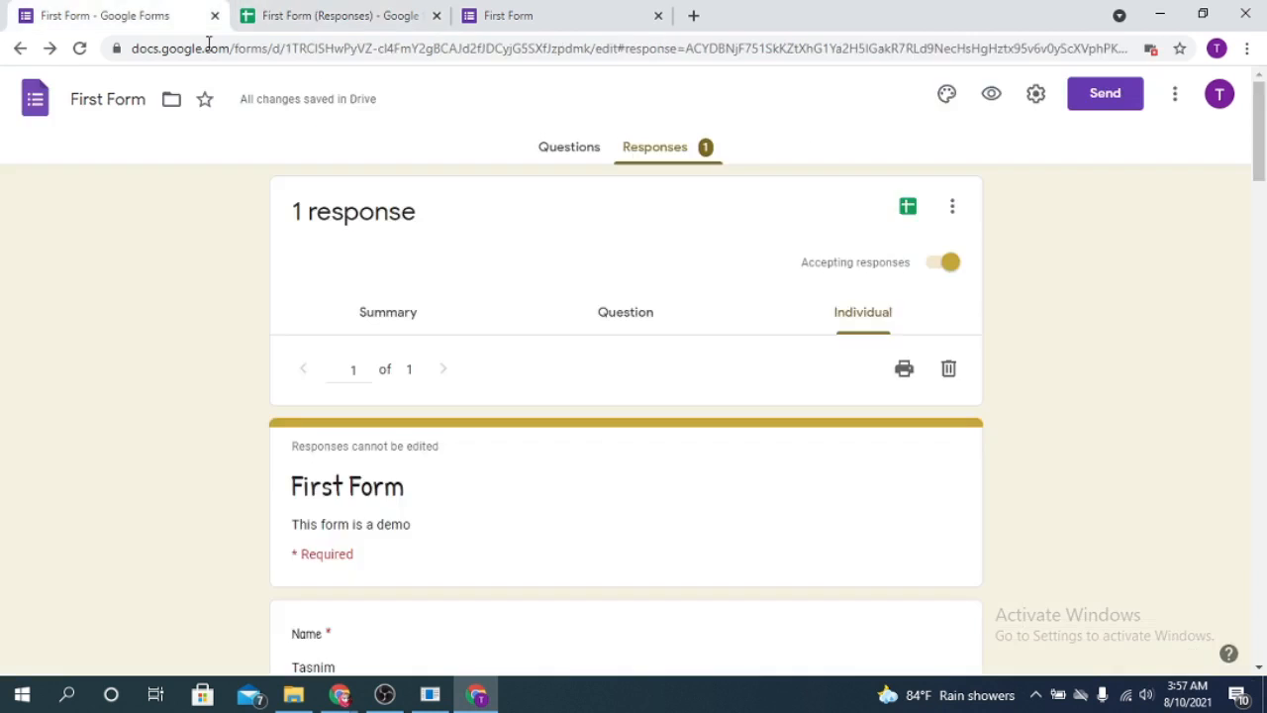
left_click(386, 15)
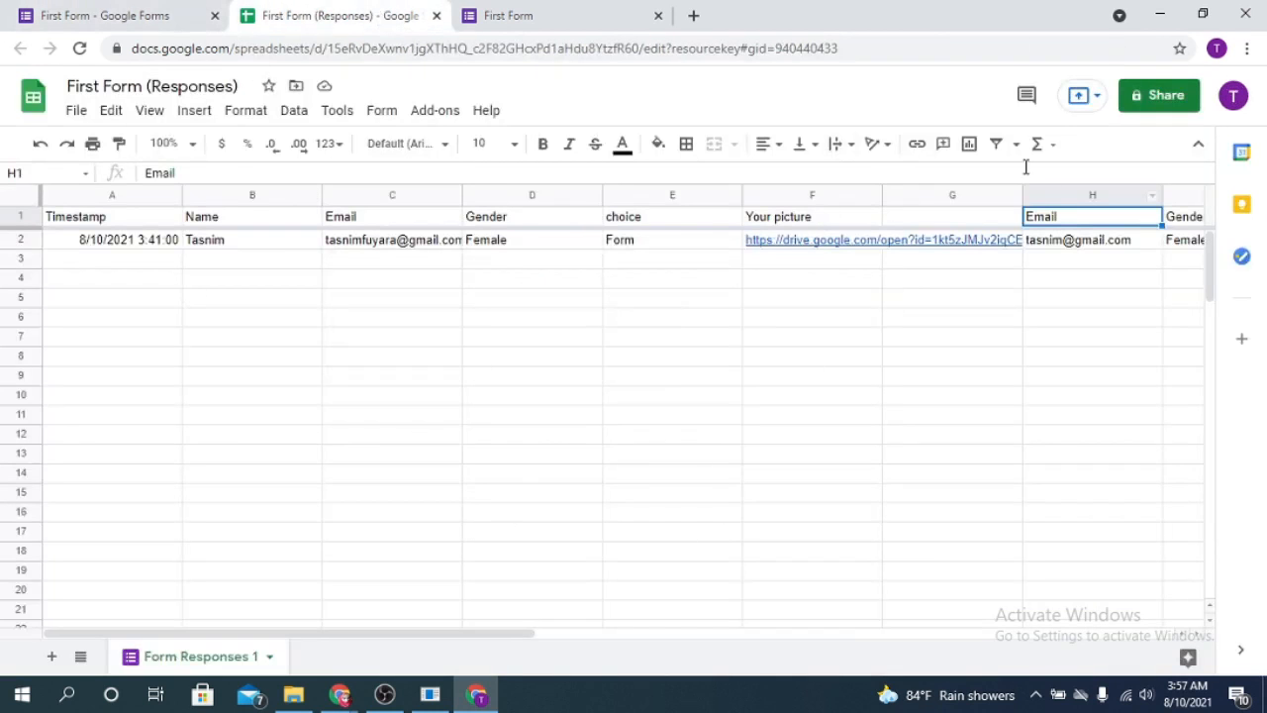
left_click(59, 12)
- Scroll through the 8/10/21 response from Name down to ques 1 answered Option 2
scroll(709, 373, "down", 15)
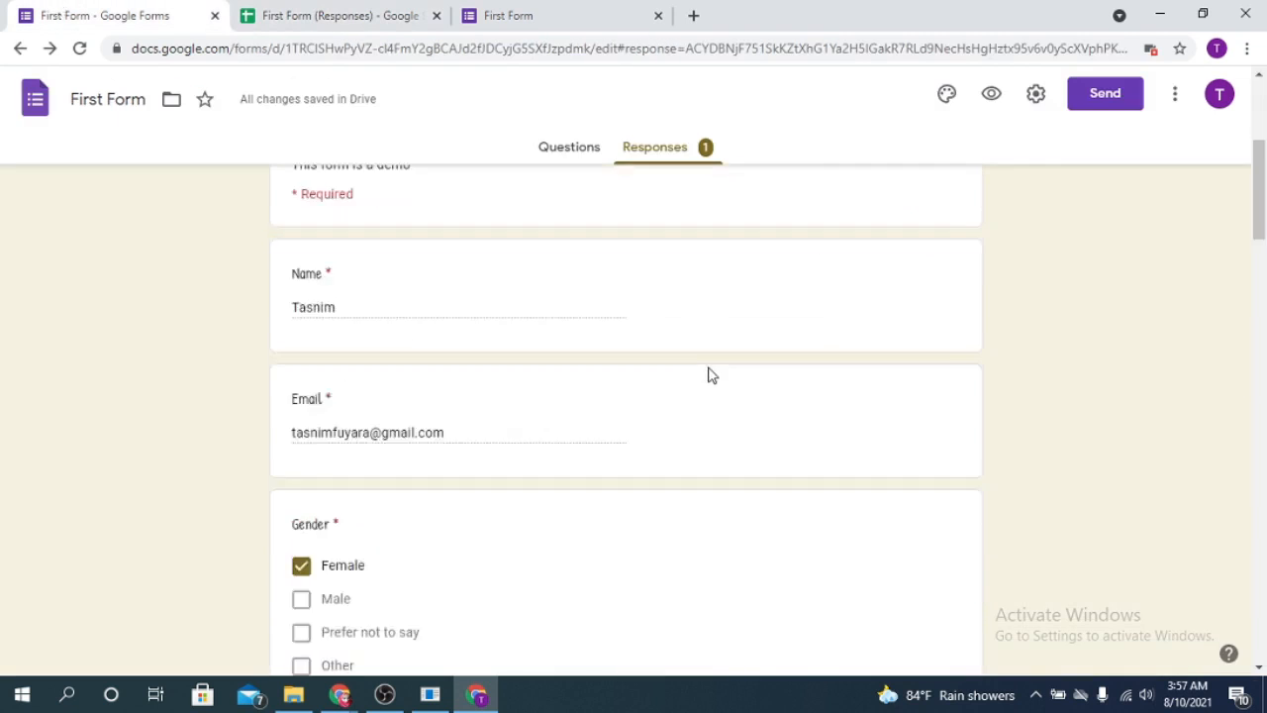
scroll(790, 480, "down", 3)
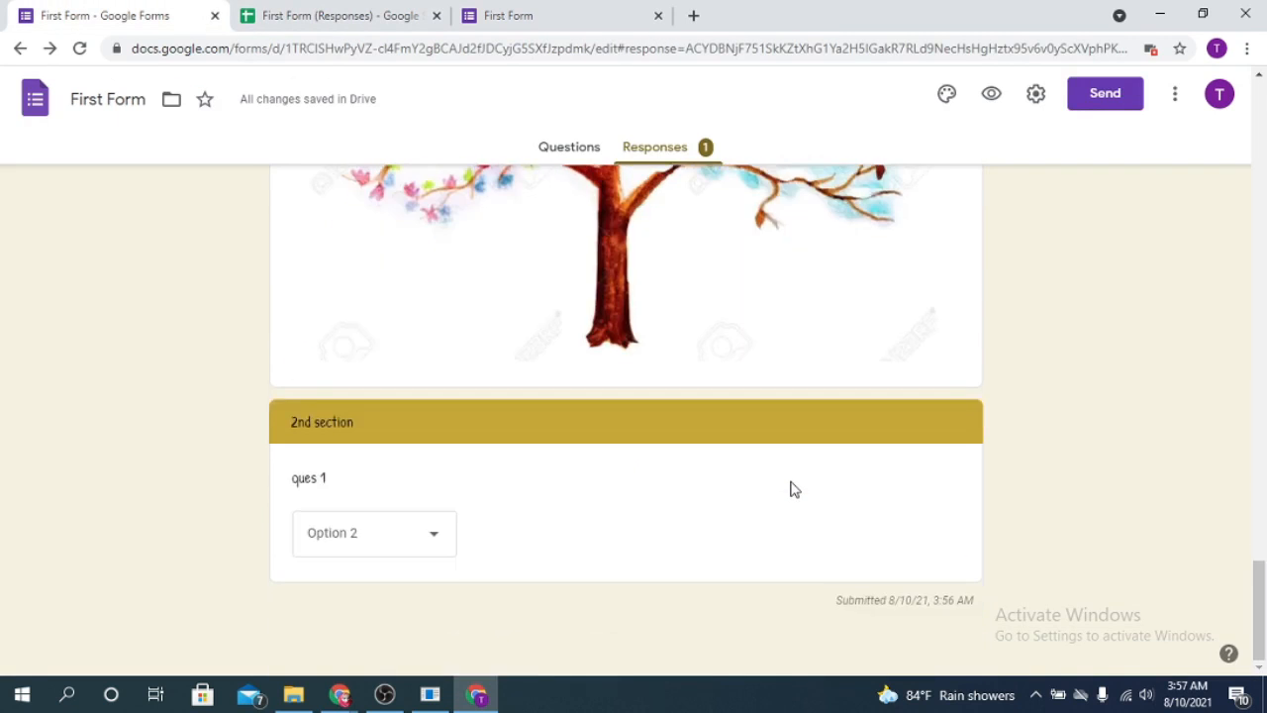
scroll(789, 486, "up", 12)
scroll(792, 489, "down", 1)
scroll(789, 489, "up", 7)
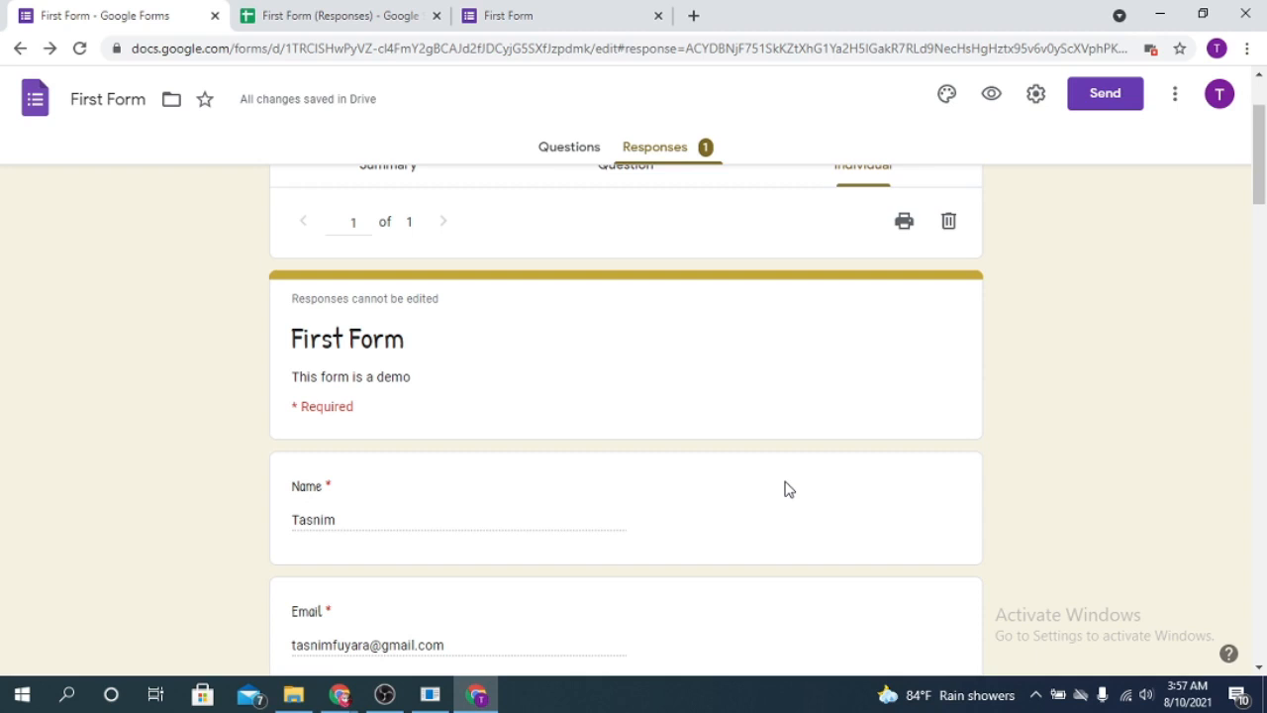